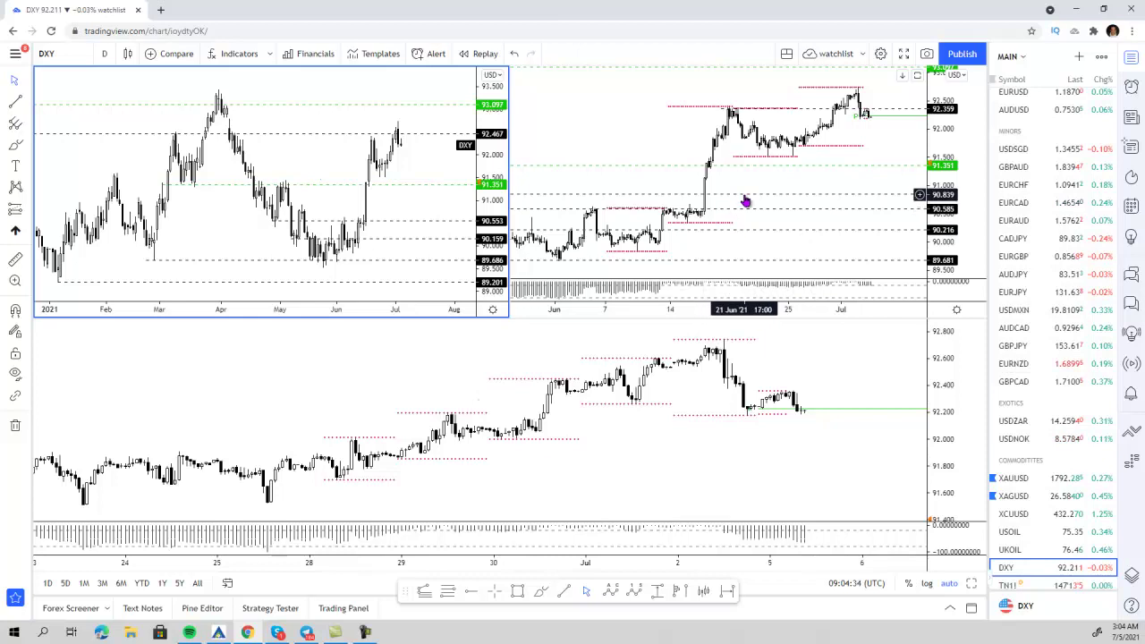
# - Examine the 4-hour and 1-hour DXY charts over a wider time range with the 1-hour price axis rescaled
pyautogui.scroll(-2, 745, 201)
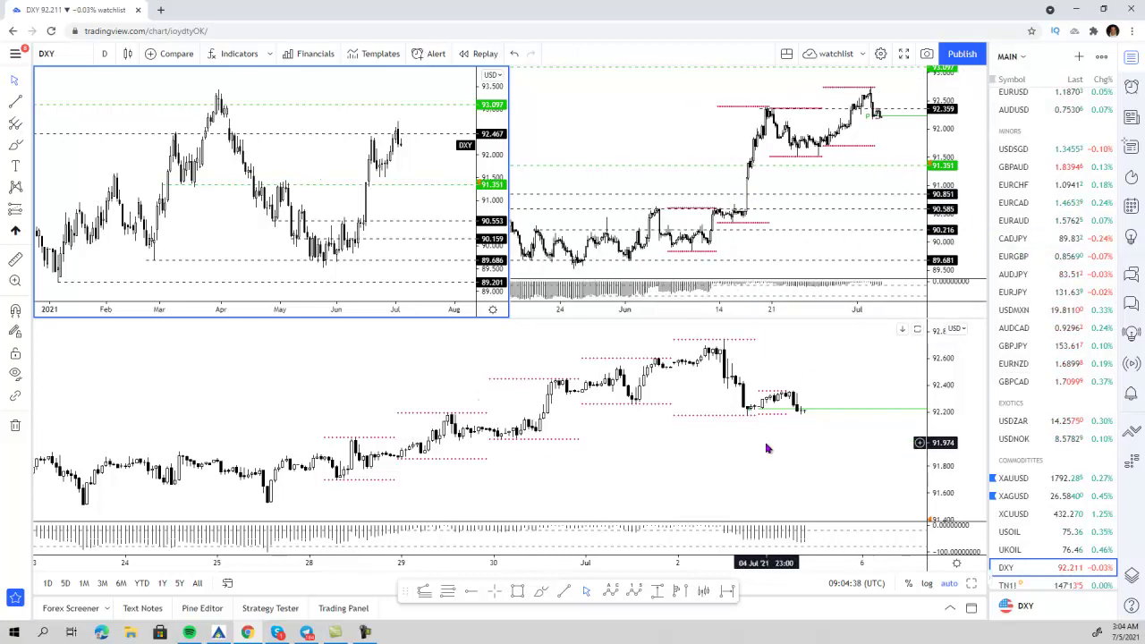
pyautogui.scroll(-1, 367, 427)
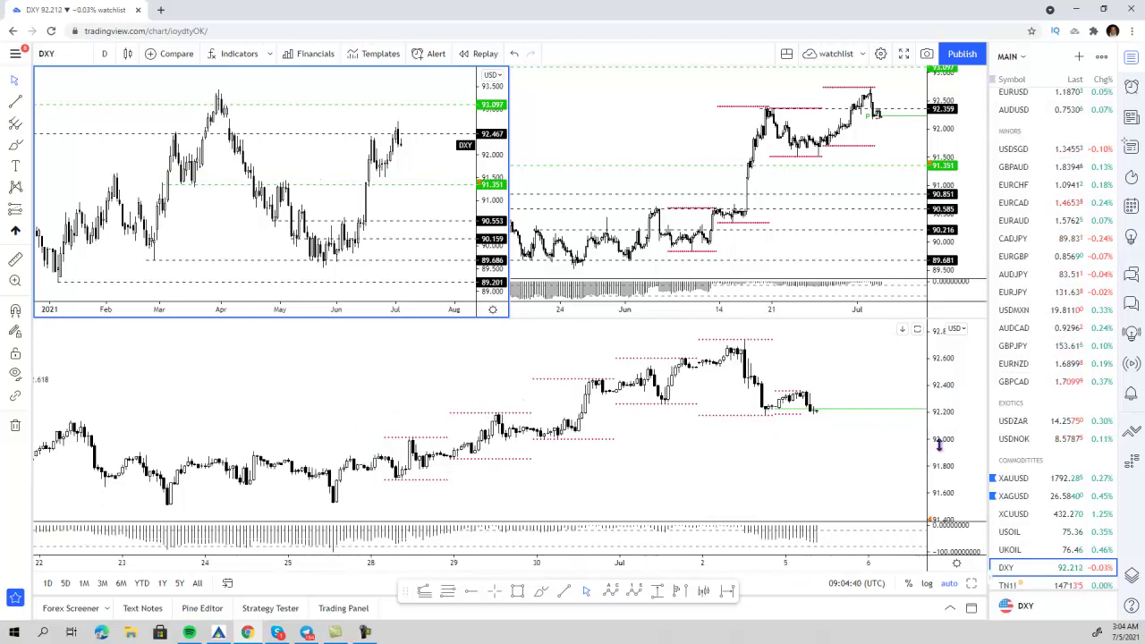
pyautogui.moveTo(950, 447); pyautogui.dragTo(950, 427)
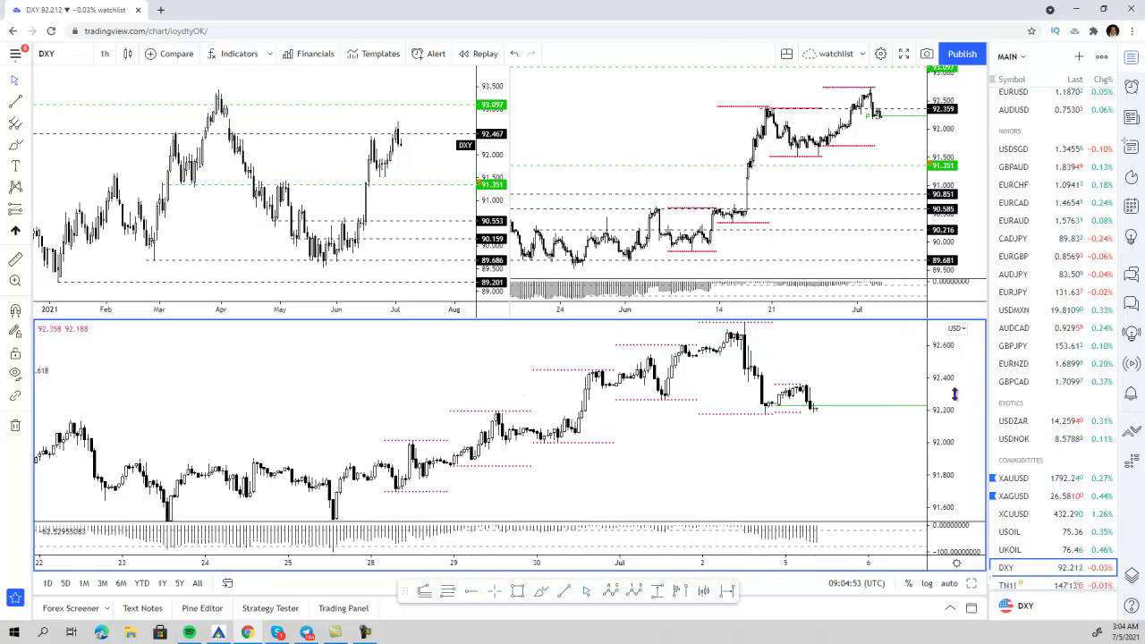
pyautogui.moveTo(955, 394); pyautogui.dragTo(955, 404)
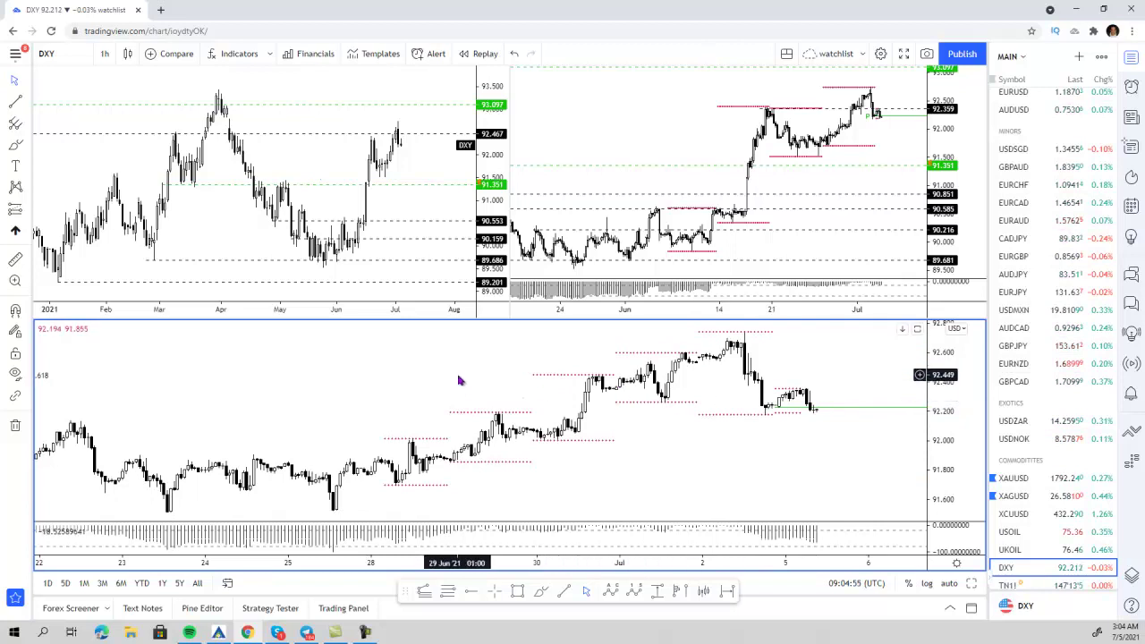
# - Examine the daily DXY chart at full size around the 92.467 level and return to the three-chart layout
pyautogui.click(430, 159)
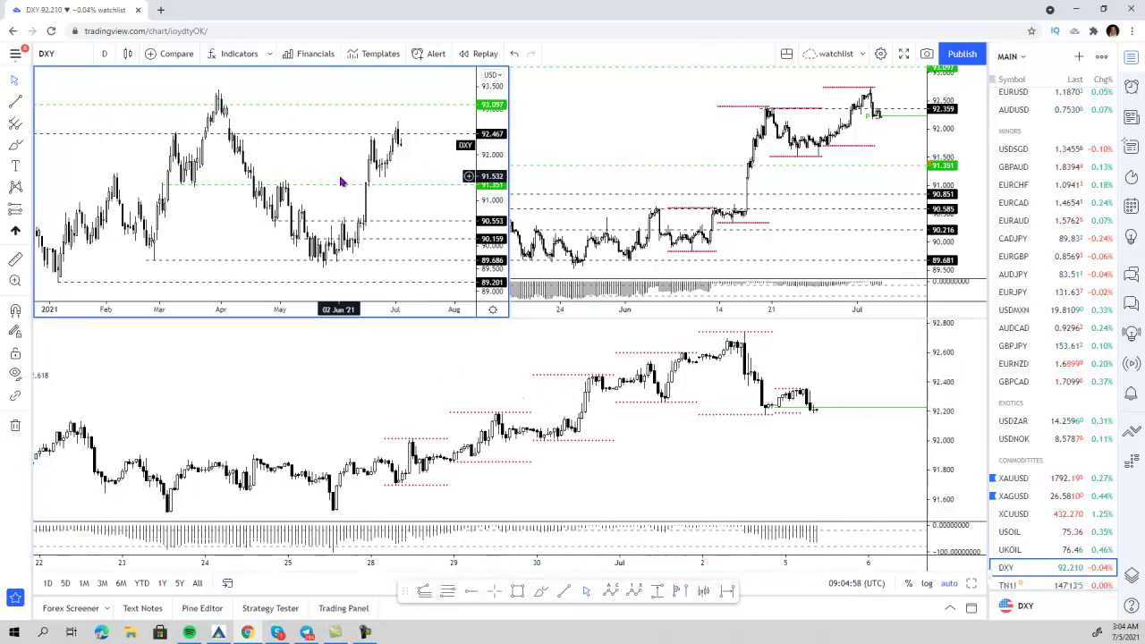
pyautogui.click(972, 585)
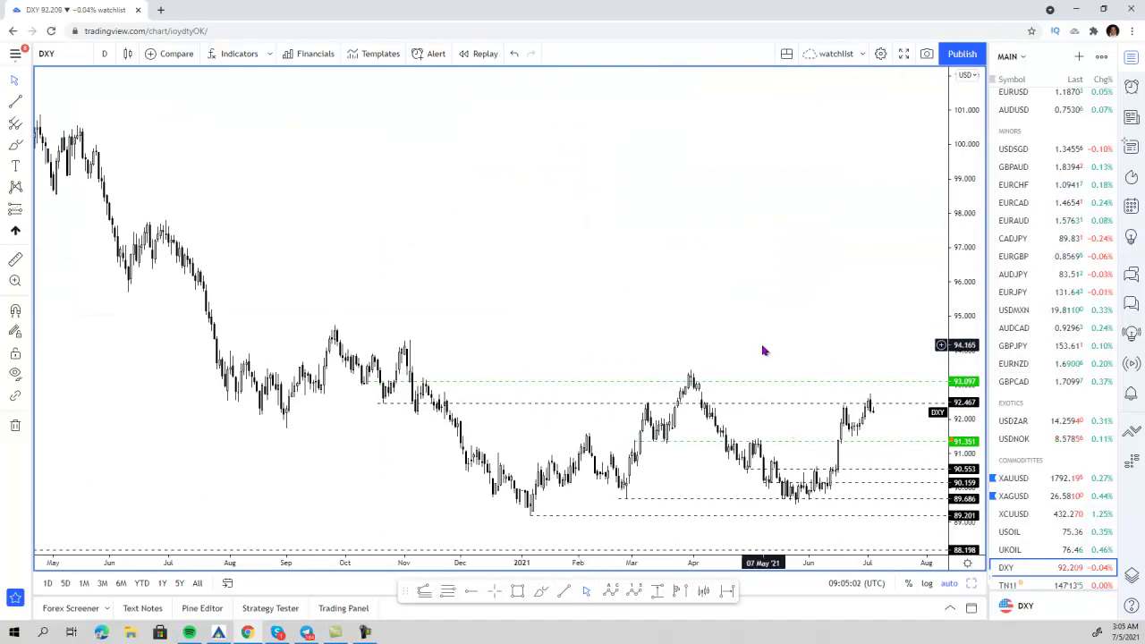
pyautogui.scroll(2, 763, 351)
pyautogui.scroll(1, 763, 351)
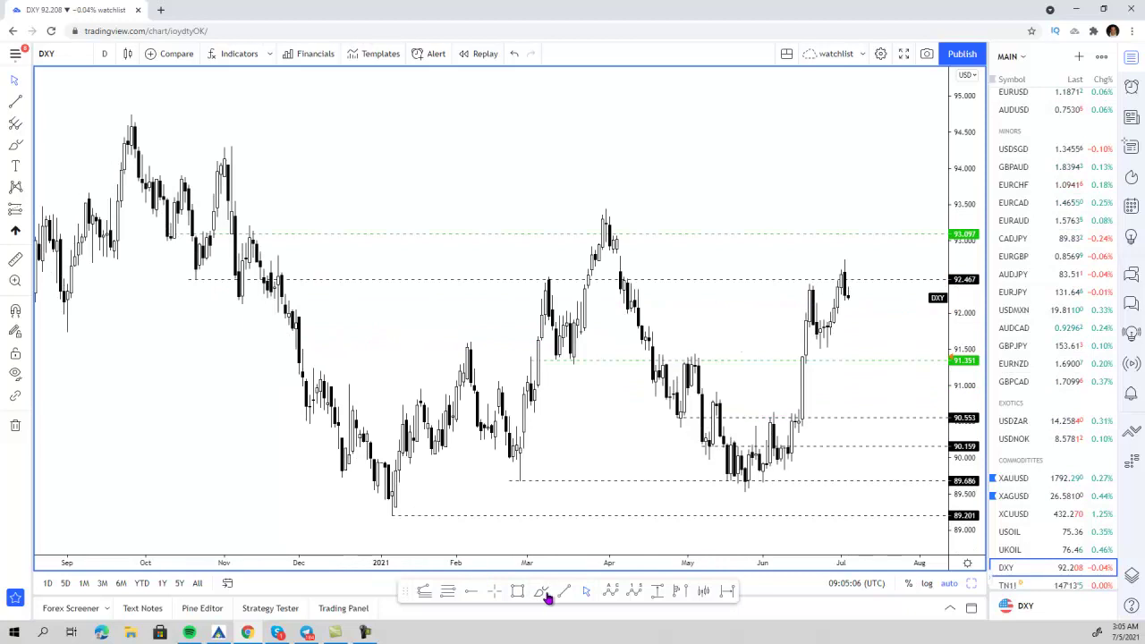
pyautogui.scroll(-1, 335, 297)
pyautogui.moveTo(388, 346)
pyautogui.mouseDown()
pyautogui.moveTo(244, 345)
pyautogui.moveTo(391, 350)
pyautogui.mouseUp()
pyautogui.scroll(2, 391, 350)
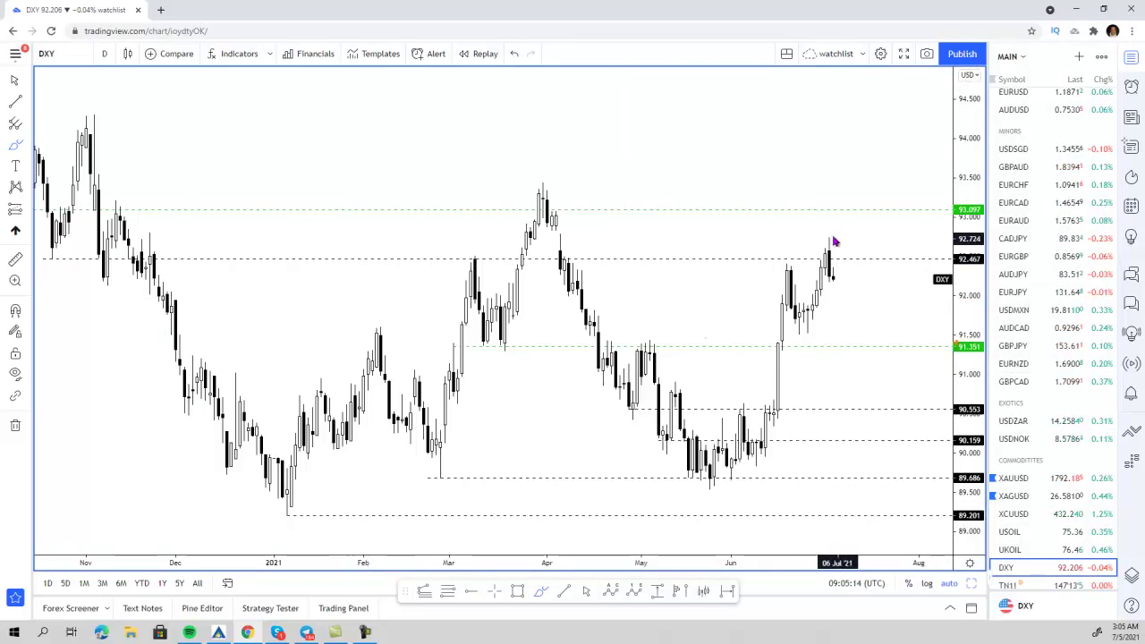
pyautogui.moveTo(826, 240)
pyautogui.mouseDown()
pyautogui.moveTo(838, 286)
pyautogui.moveTo(816, 250)
pyautogui.mouseUp()
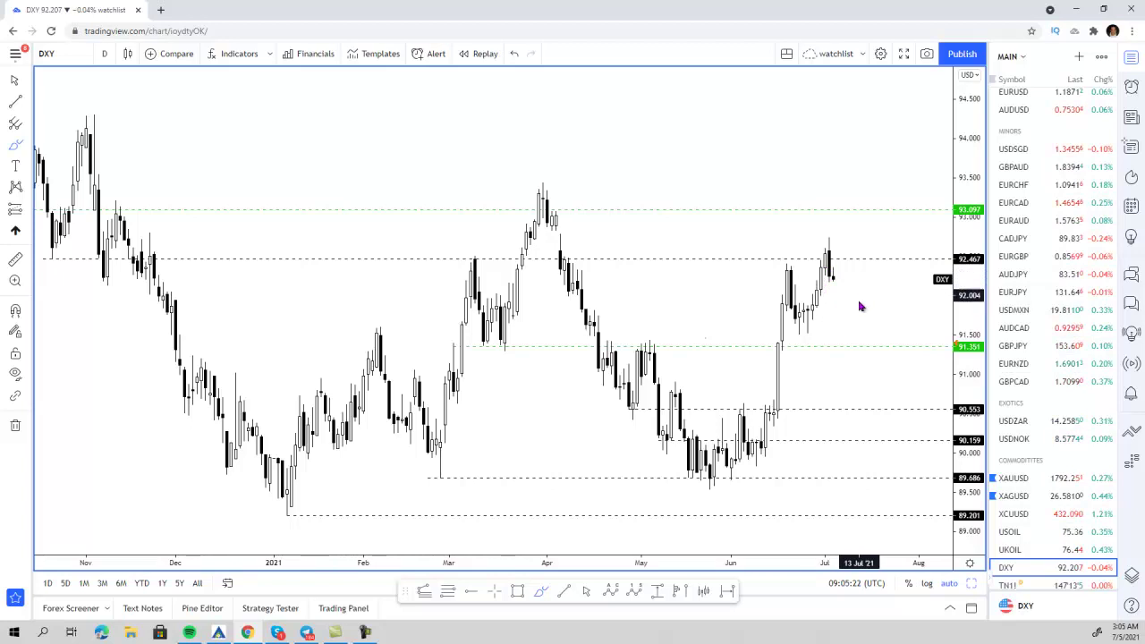
pyautogui.click(972, 589)
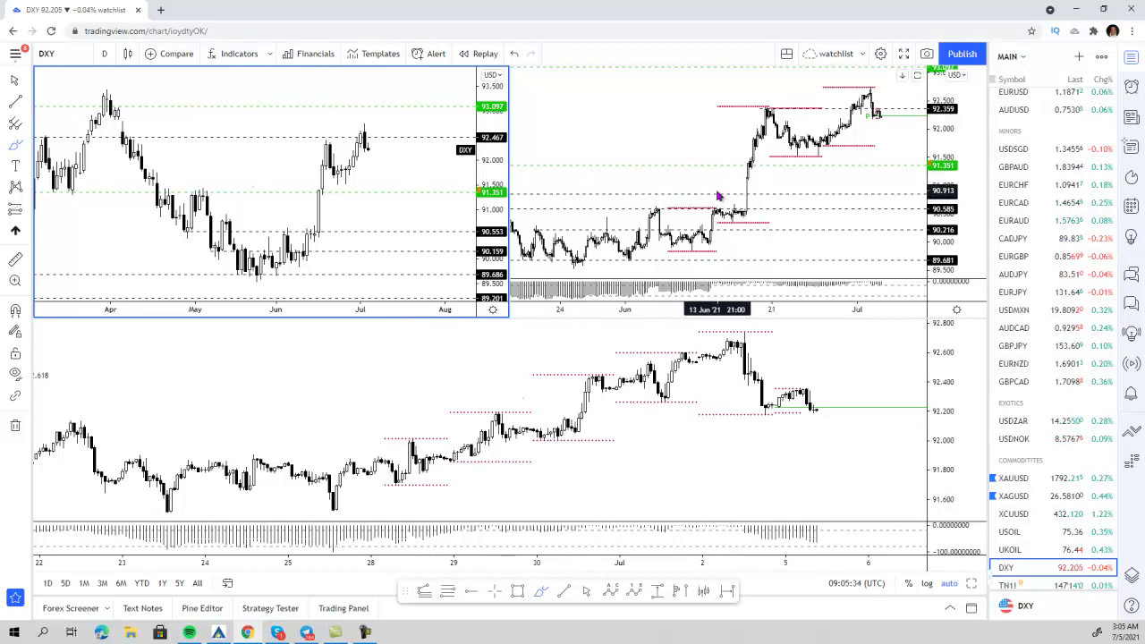
# - Maximize the 4-hour DXY chart and examine the June to July price action around the 92.359 level
pyautogui.scroll(2, 831, 204)
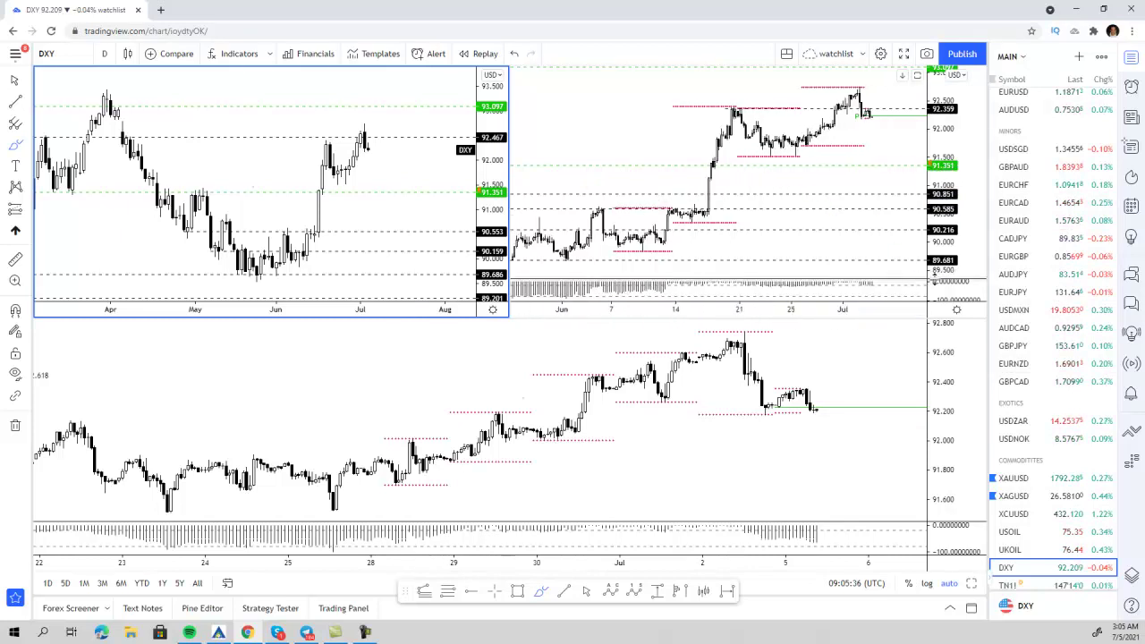
pyautogui.click(896, 218)
pyautogui.click(971, 585)
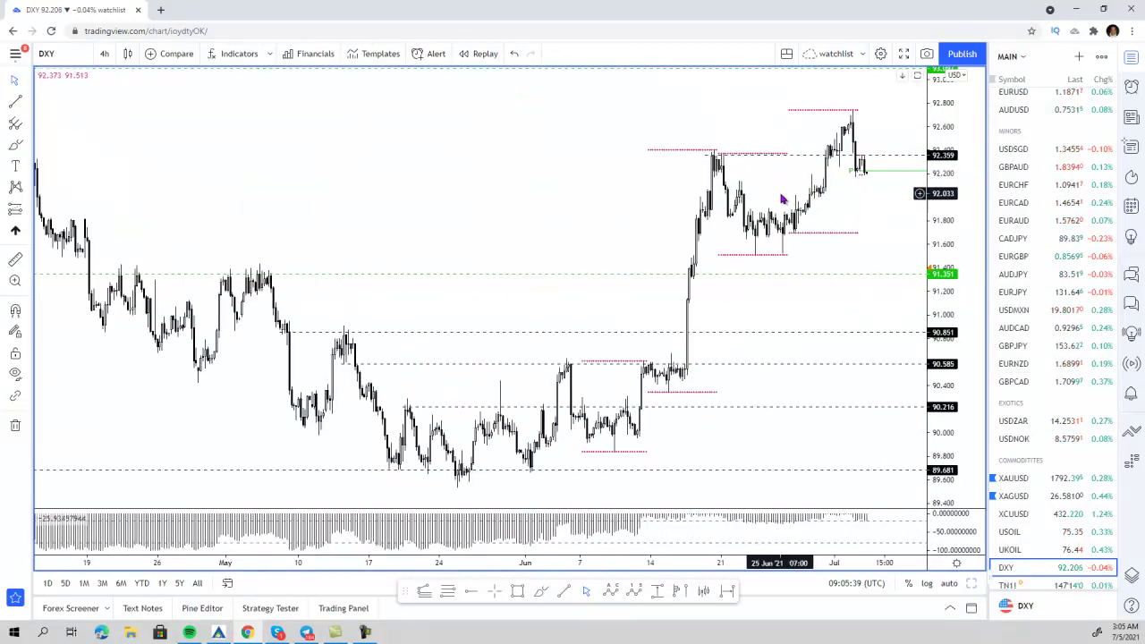
pyautogui.scroll(1, 781, 199)
pyautogui.scroll(4, 781, 198)
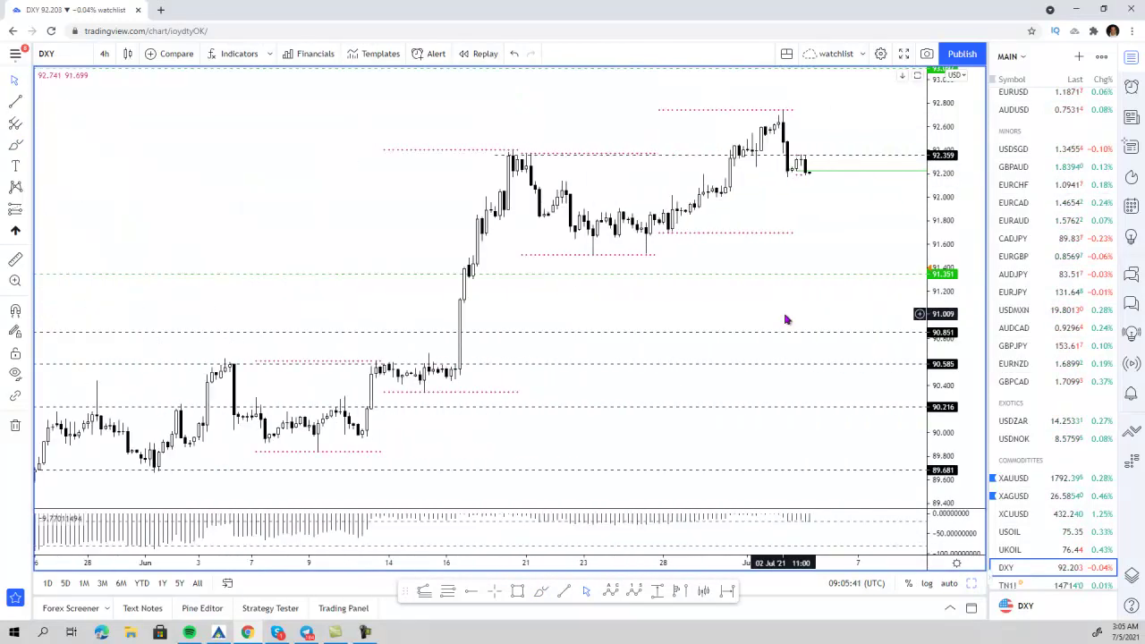
pyautogui.moveTo(947, 305); pyautogui.dragTo(944, 232)
pyautogui.moveTo(871, 208); pyautogui.dragTo(841, 274)
pyautogui.scroll(-1, 708, 292)
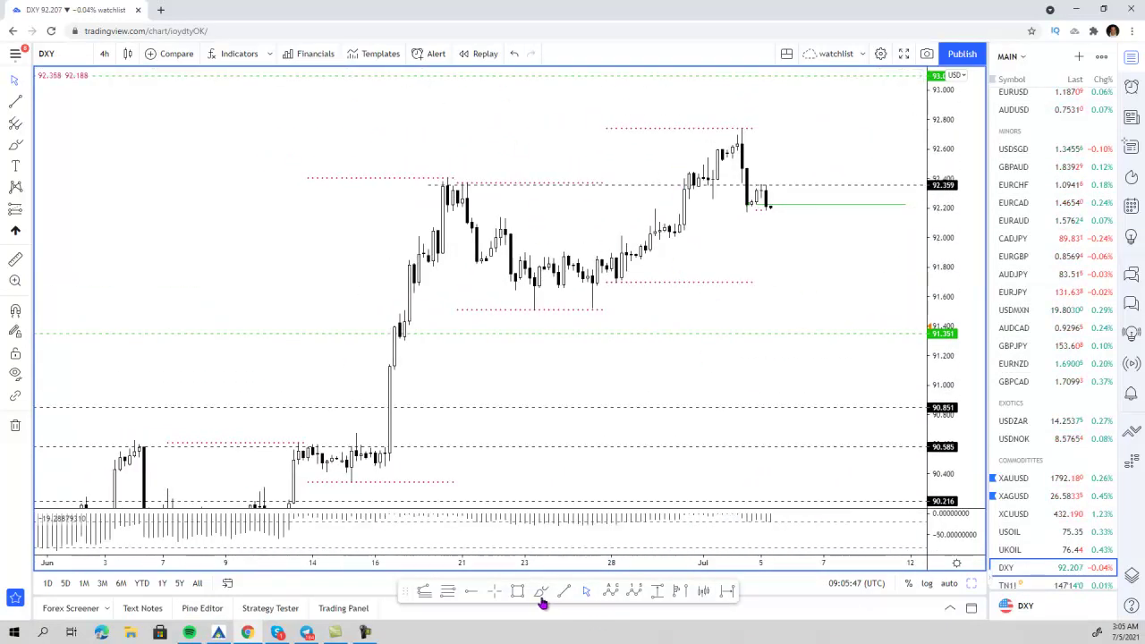
# - Circle the 4-hour June highs at the 92.359 level with the brush and erase the markings
pyautogui.moveTo(454, 169)
pyautogui.mouseDown()
pyautogui.moveTo(429, 176)
pyautogui.moveTo(499, 201)
pyautogui.moveTo(429, 179)
pyautogui.mouseUp()
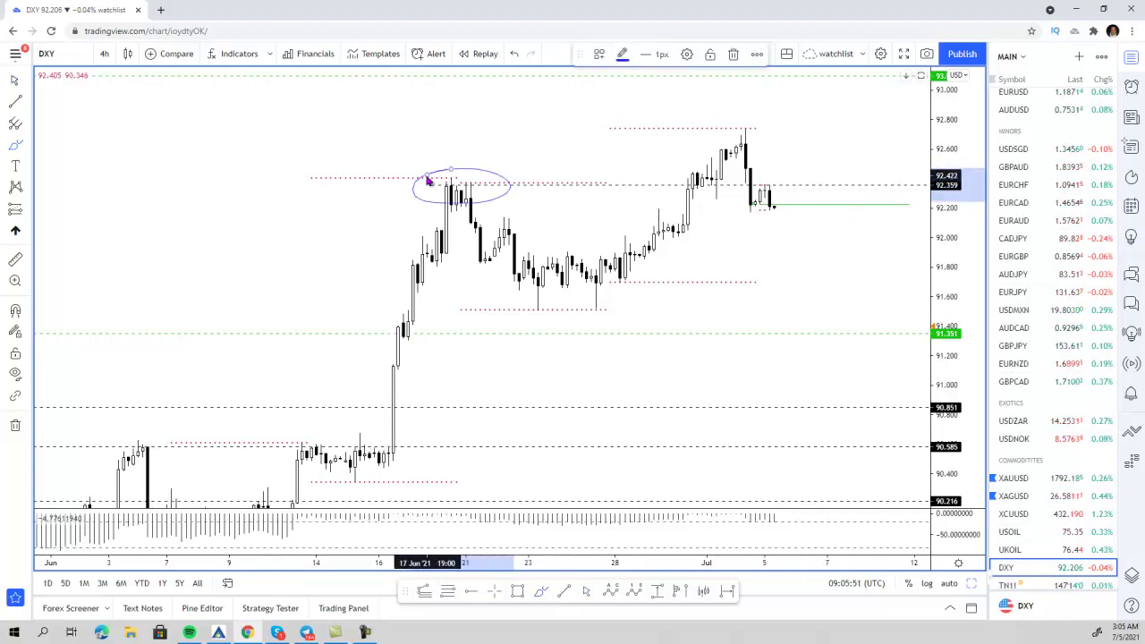
pyautogui.press('Delete')
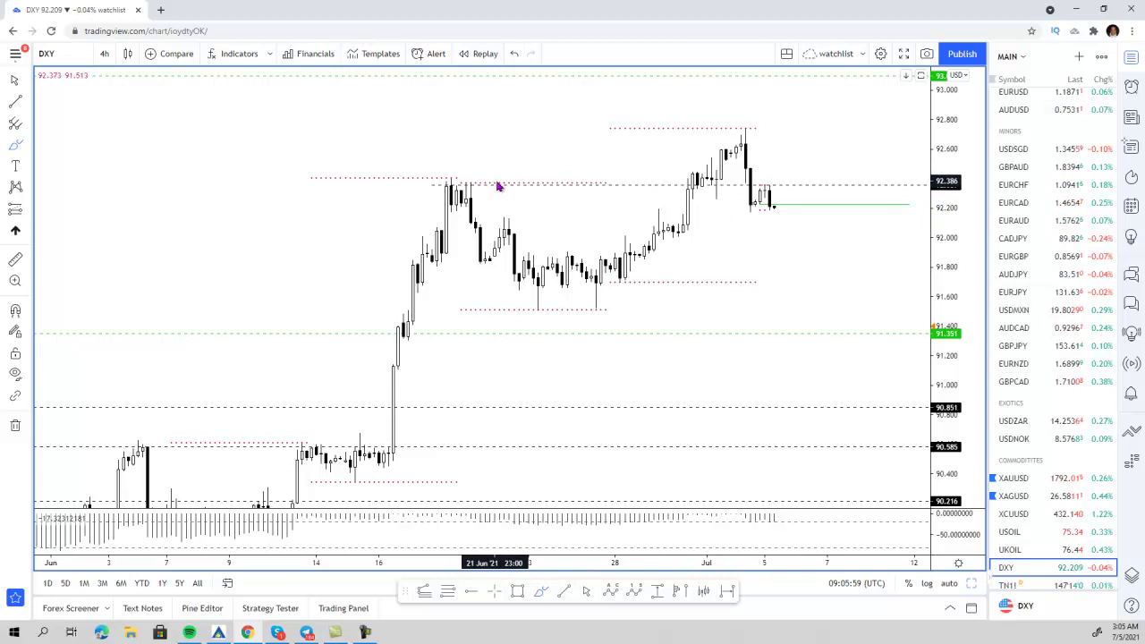
pyautogui.moveTo(447, 178)
pyautogui.mouseDown()
pyautogui.moveTo(438, 191)
pyautogui.moveTo(506, 186)
pyautogui.moveTo(435, 184)
pyautogui.moveTo(441, 193)
pyautogui.mouseUp()
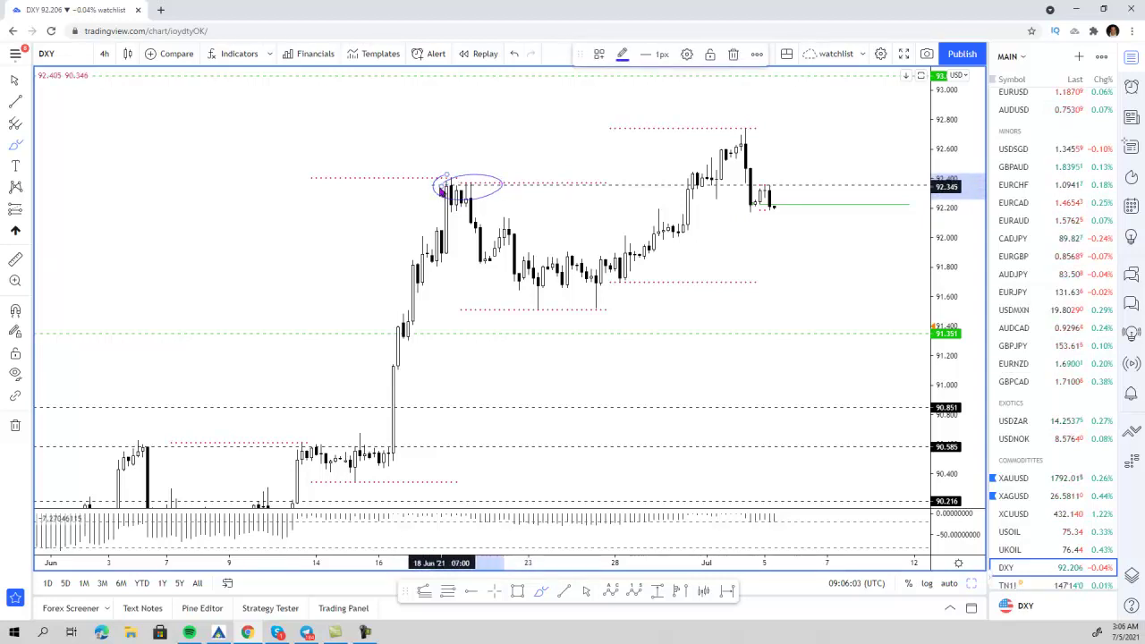
pyautogui.press('Delete')
# - Mark the latest 4-hour candles below the 92.359 level with the brush and erase the mark
pyautogui.scroll(1, 747, 232)
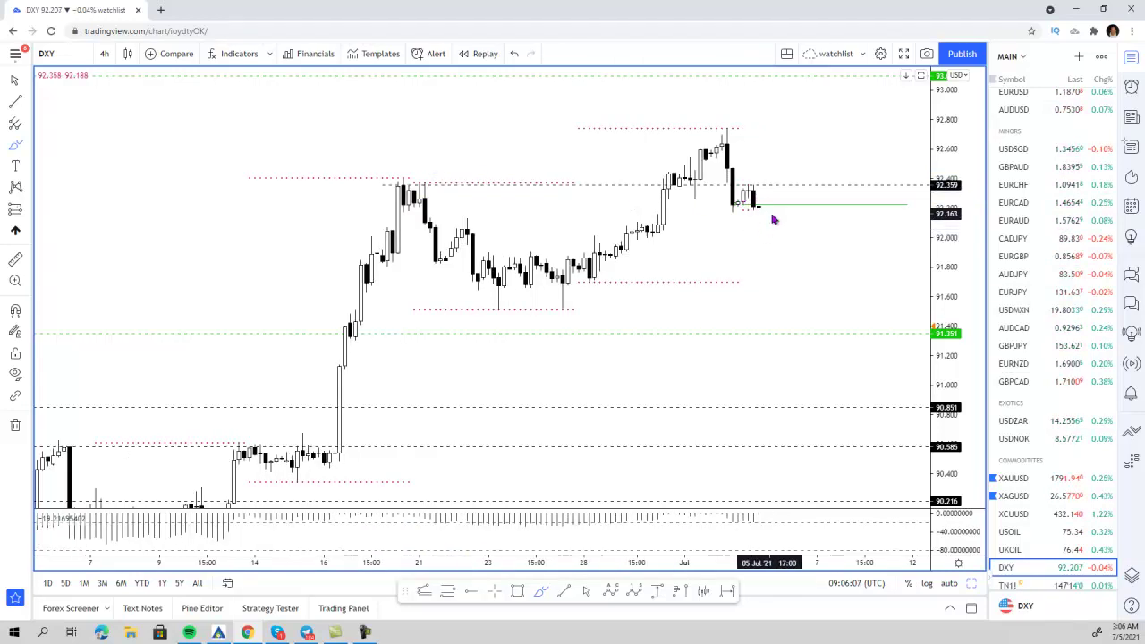
pyautogui.scroll(1, 775, 225)
pyautogui.scroll(-1, 775, 224)
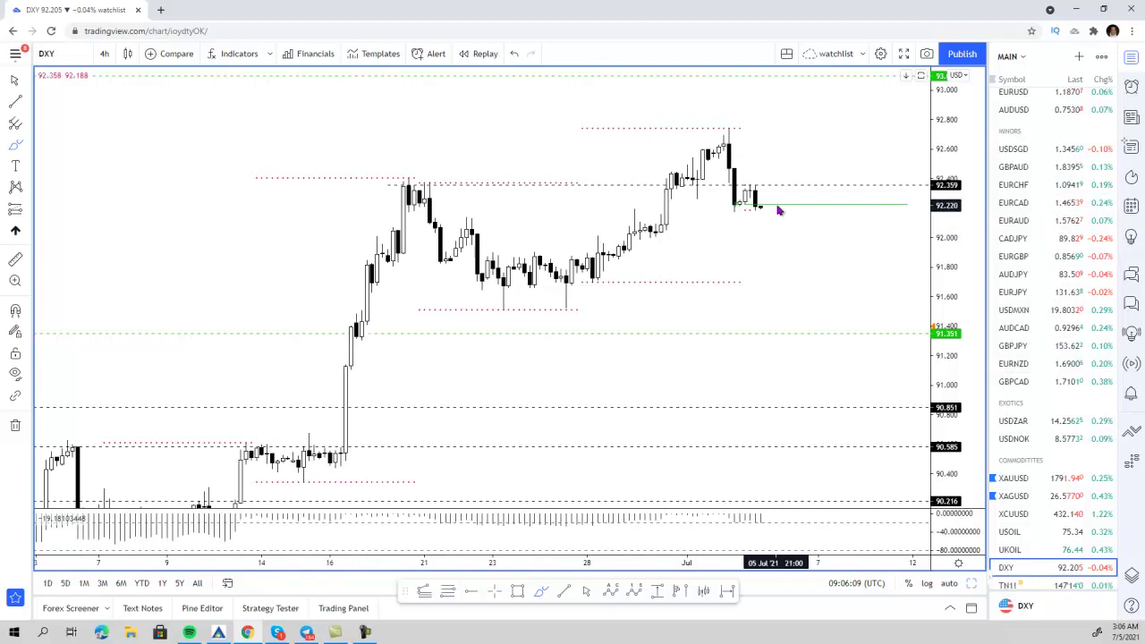
pyautogui.moveTo(773, 202); pyautogui.dragTo(771, 198)
pyautogui.press('Delete')
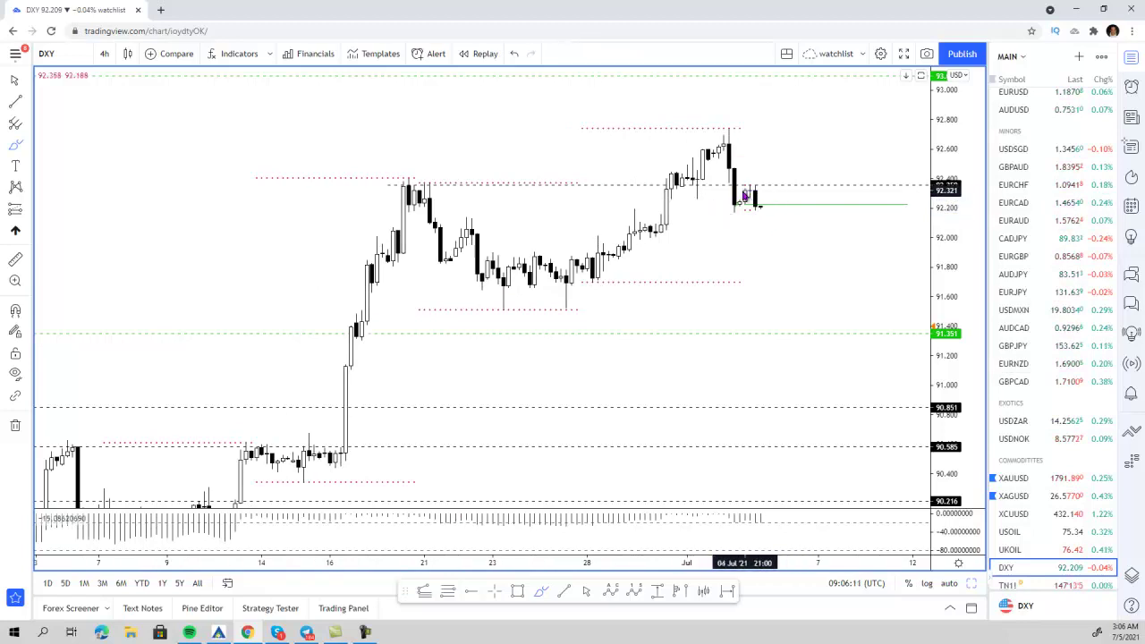
# - Switch from the maximized 4-hour chart to a maximized 1-hour DXY chart and examine the most recent sessions
pyautogui.click(971, 583)
pyautogui.click(703, 421)
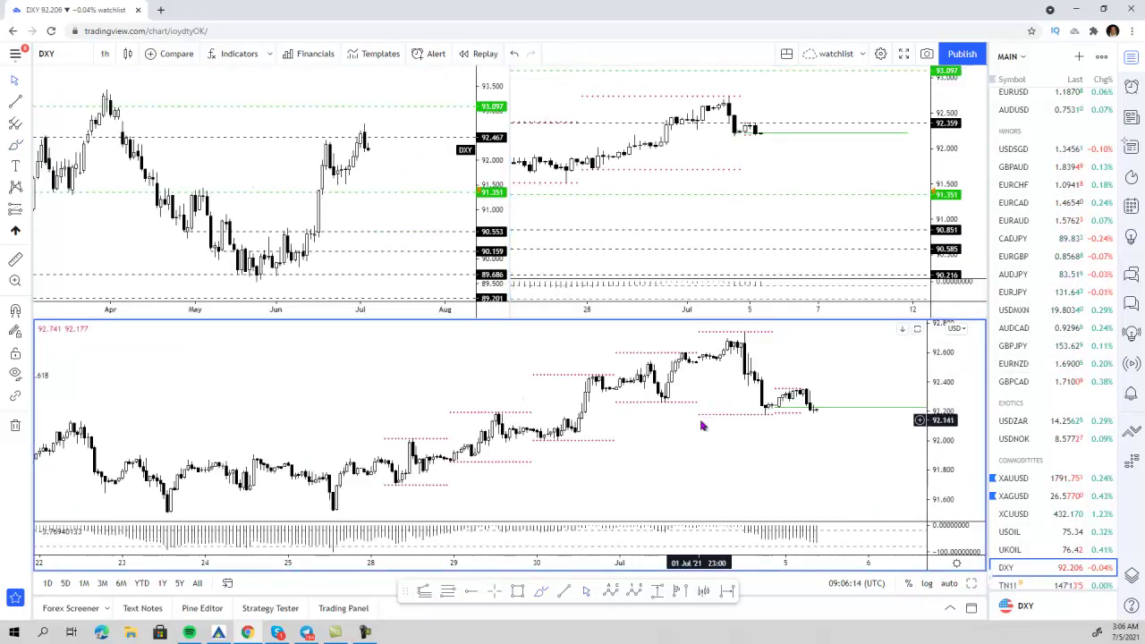
pyautogui.hotkey('alt', 'Return')
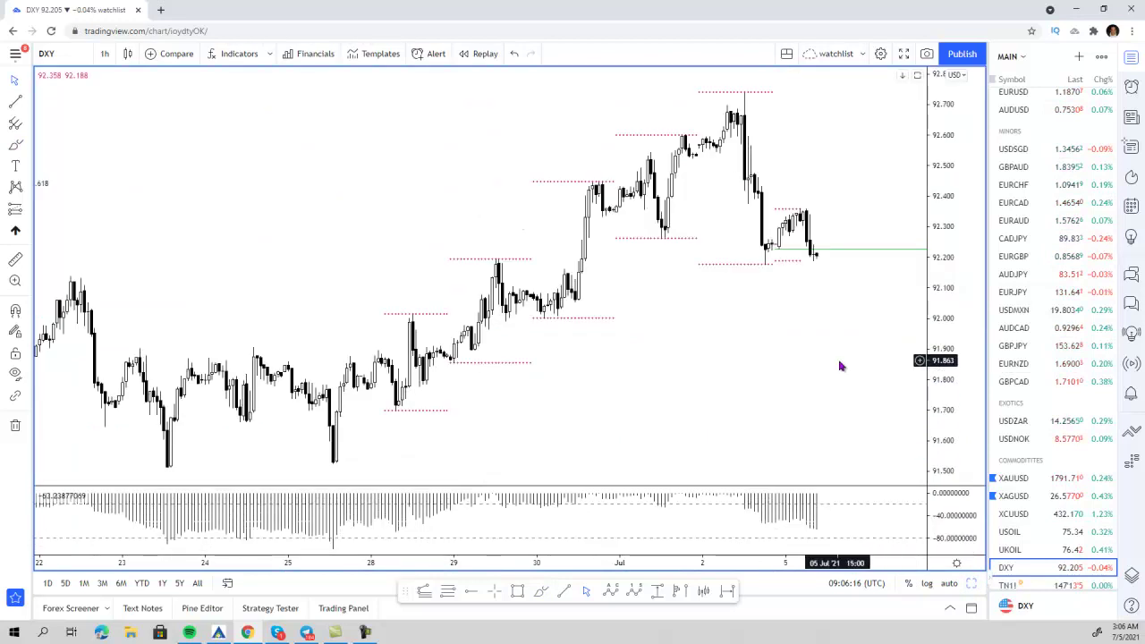
pyautogui.scroll(1, 840, 366)
pyautogui.scroll(1, 840, 366)
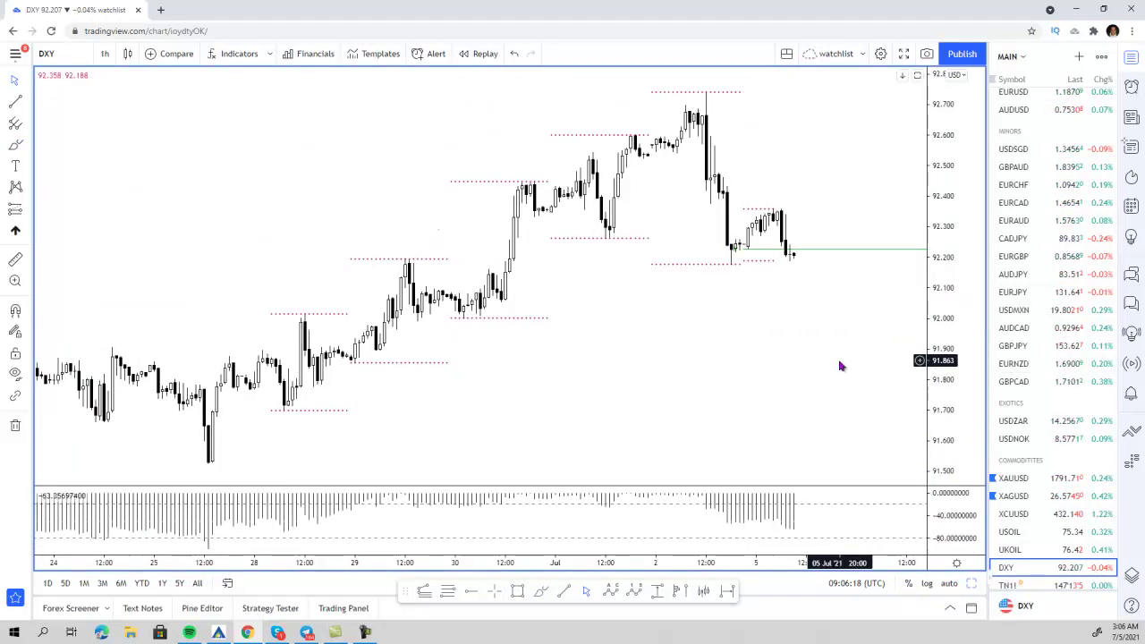
pyautogui.scroll(1, 840, 366)
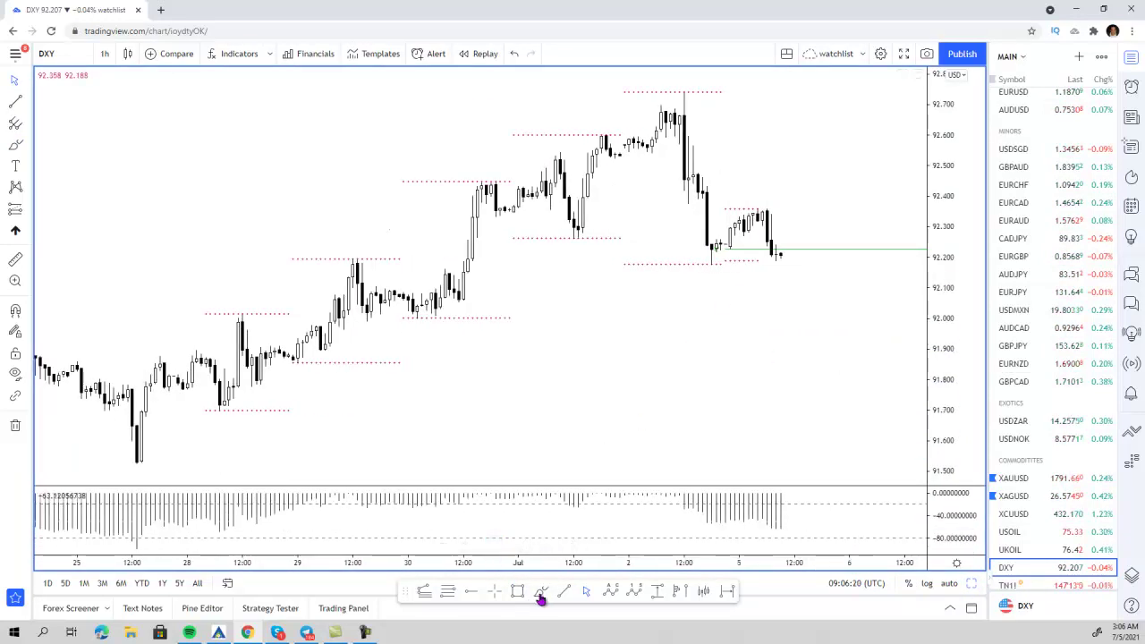
# - Sketch a zigzag ranging path over the 5 July candles with the brush and erase it
pyautogui.moveTo(754, 207)
pyautogui.mouseDown()
pyautogui.moveTo(770, 267)
pyautogui.moveTo(794, 234)
pyautogui.moveTo(803, 262)
pyautogui.mouseUp()
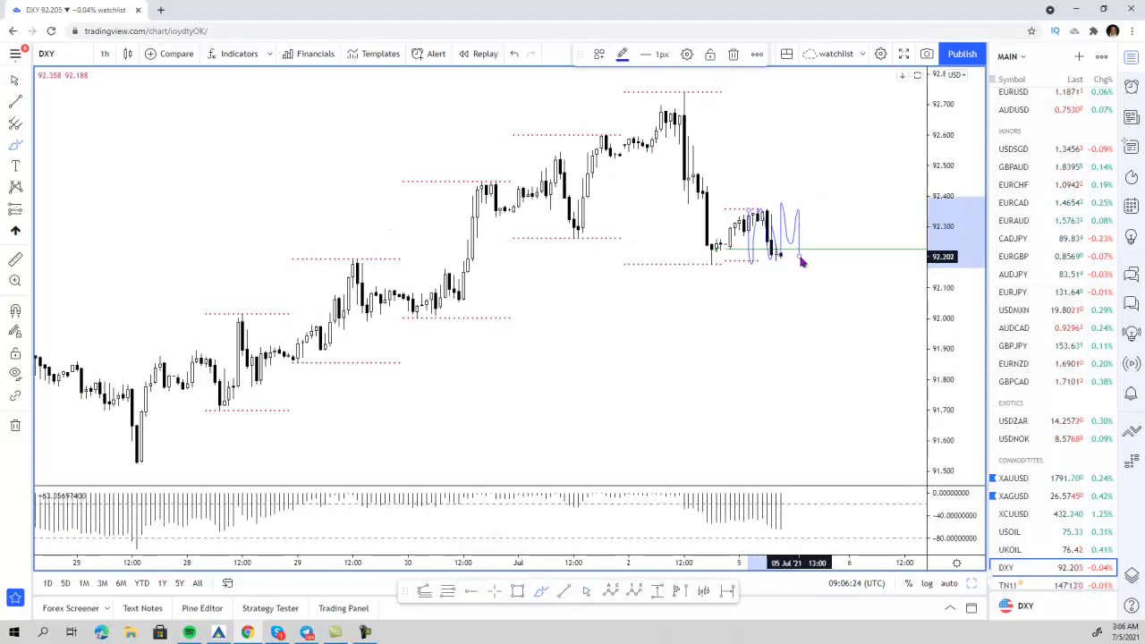
pyautogui.press('Delete')
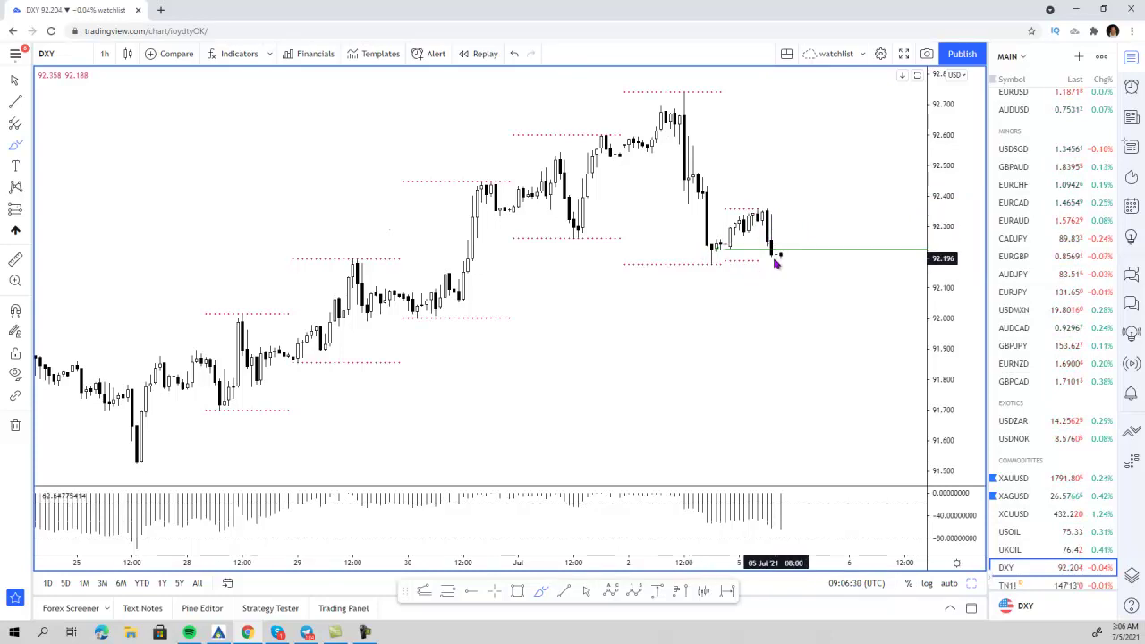
# - Draw a brush line along the 2 July low and a downward breakout arrow beneath it, and erase both
pyautogui.moveTo(700, 255)
pyautogui.mouseDown()
pyautogui.moveTo(697, 273)
pyautogui.moveTo(725, 256)
pyautogui.moveTo(684, 267)
pyautogui.moveTo(803, 266)
pyautogui.mouseUp()
pyautogui.press('Delete')
pyautogui.moveTo(730, 224)
pyautogui.mouseDown()
pyautogui.moveTo(749, 282)
pyautogui.moveTo(788, 304)
pyautogui.moveTo(786, 369)
pyautogui.moveTo(803, 349)
pyautogui.mouseUp()
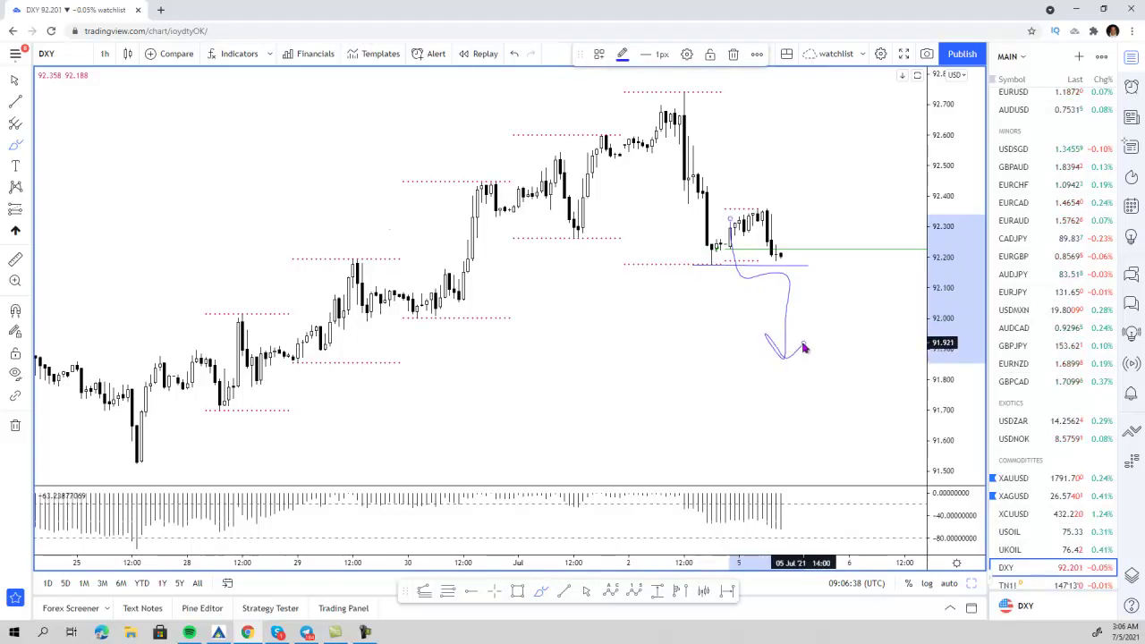
pyautogui.press('Delete')
pyautogui.scroll(-1, 804, 348)
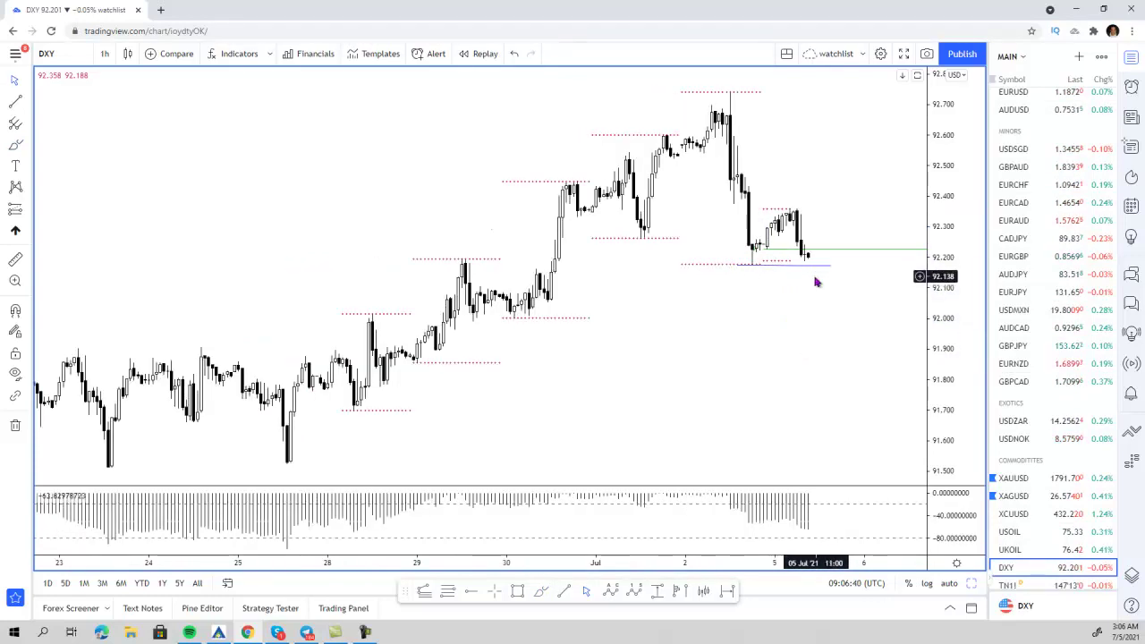
pyautogui.click(817, 267)
pyautogui.press('Delete')
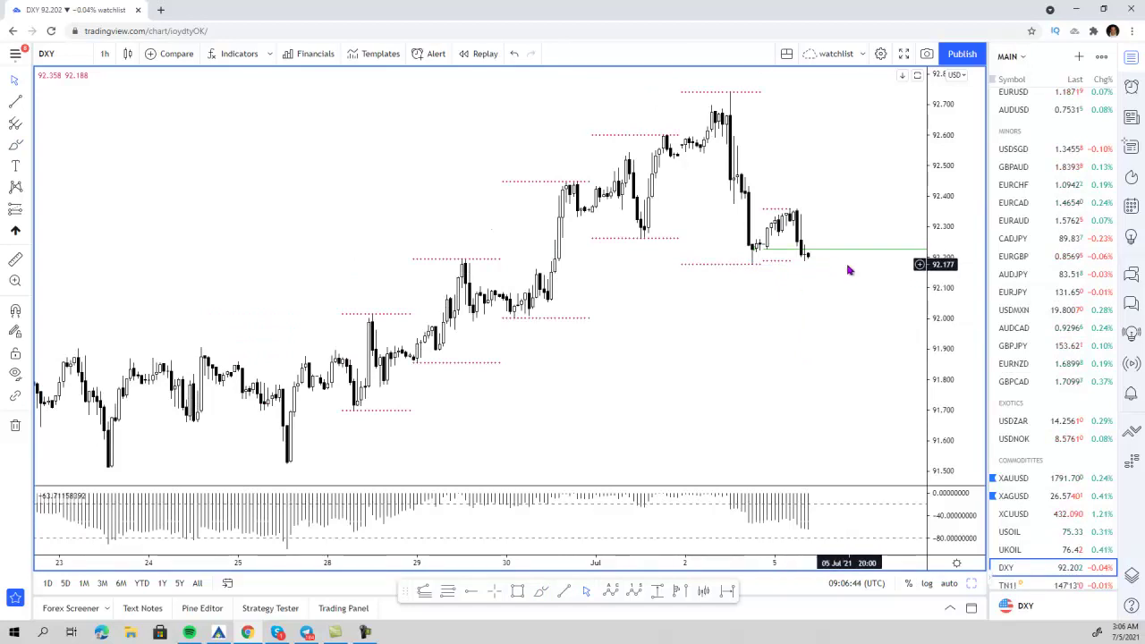
# - Load USDJPY from the watchlist and restore the three-chart layout
pyautogui.scroll(2, 841, 271)
pyautogui.scroll(2, 849, 270)
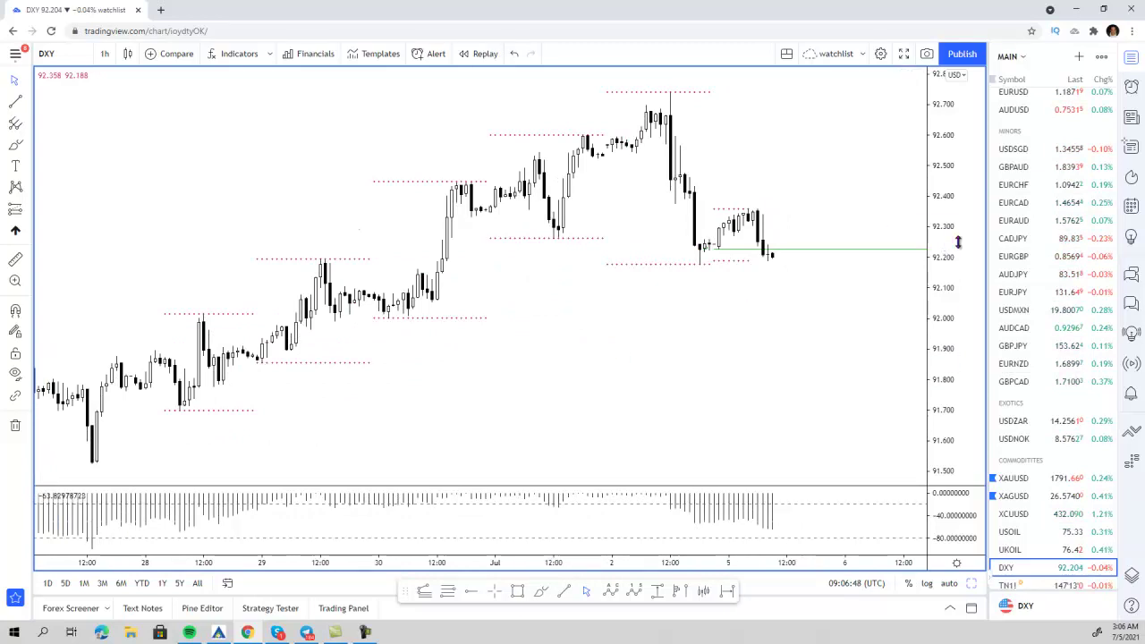
pyautogui.scroll(2, 1055, 320)
pyautogui.click(1024, 141)
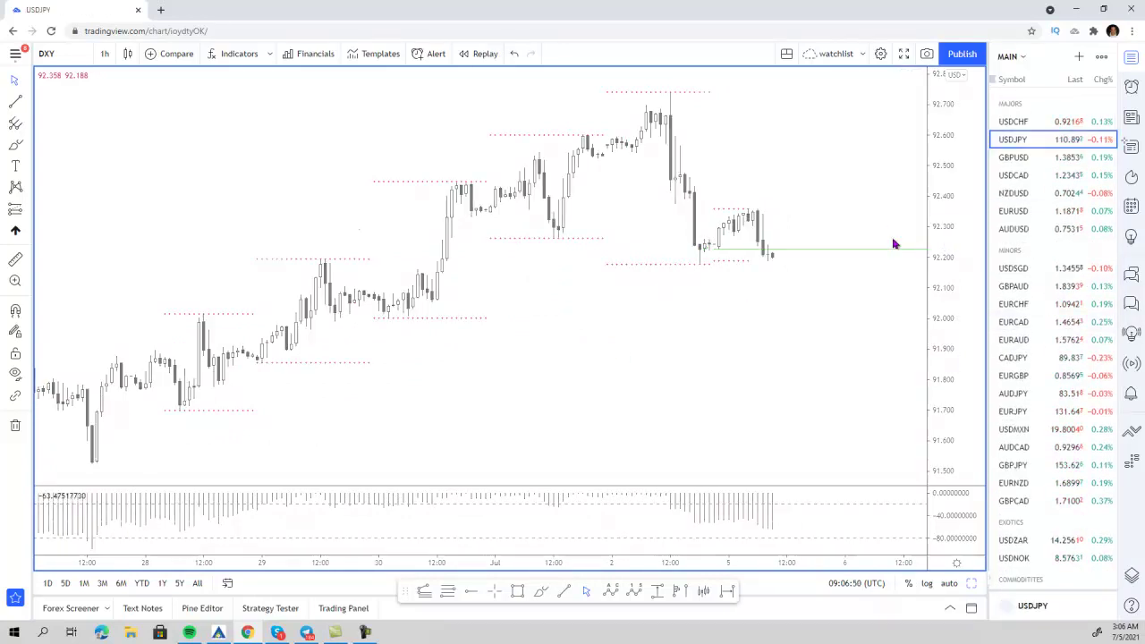
pyautogui.click(972, 584)
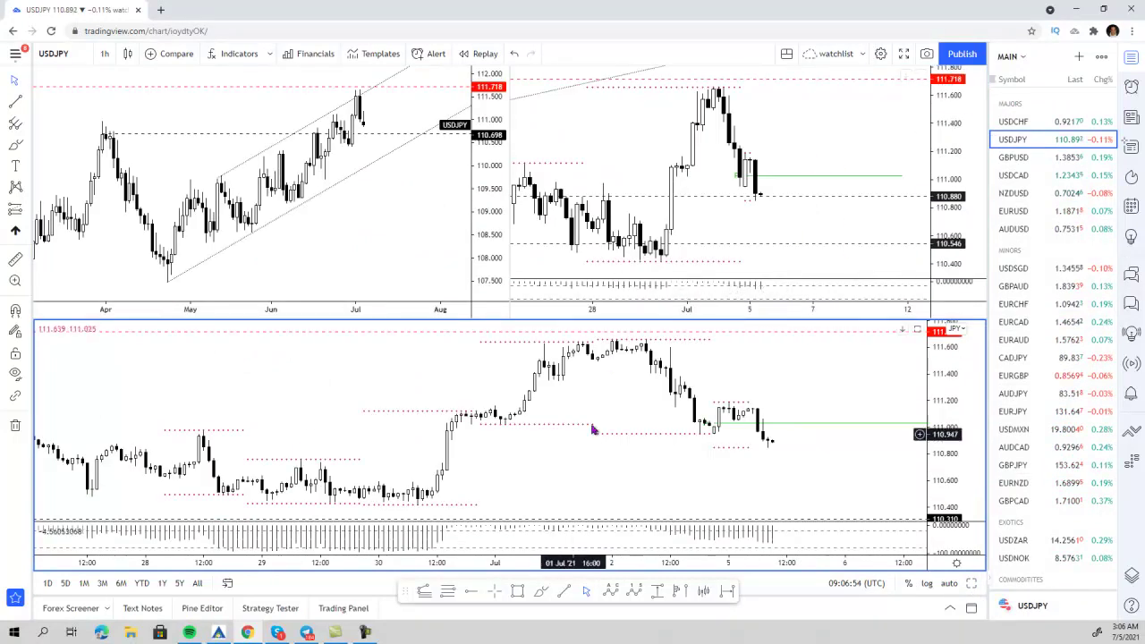
# - Circle the daily USDJPY high at the channel top near 111.718 with the brush and erase the circle
pyautogui.scroll(1, 392, 219)
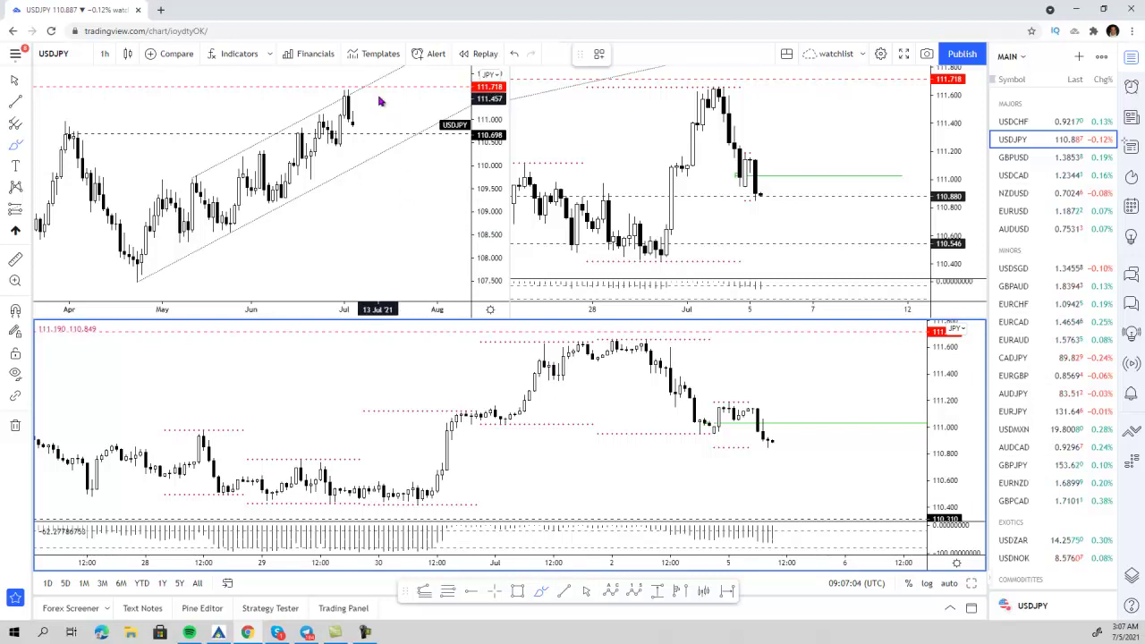
pyautogui.moveTo(354, 83)
pyautogui.mouseDown()
pyautogui.moveTo(334, 117)
pyautogui.moveTo(366, 97)
pyautogui.moveTo(345, 90)
pyautogui.mouseUp()
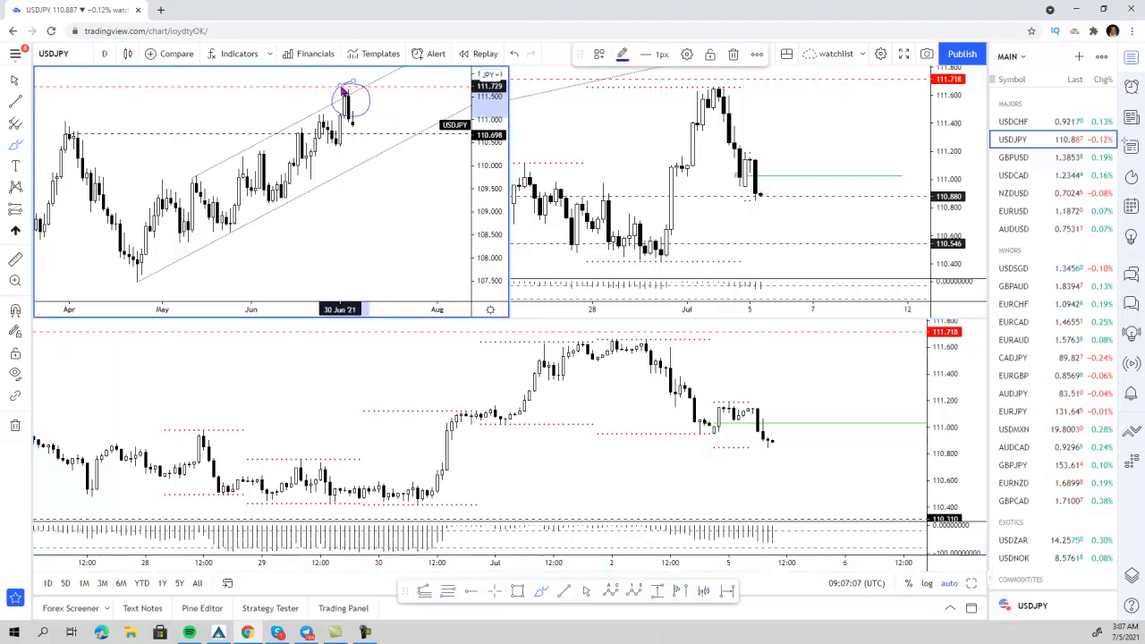
pyautogui.press('Delete')
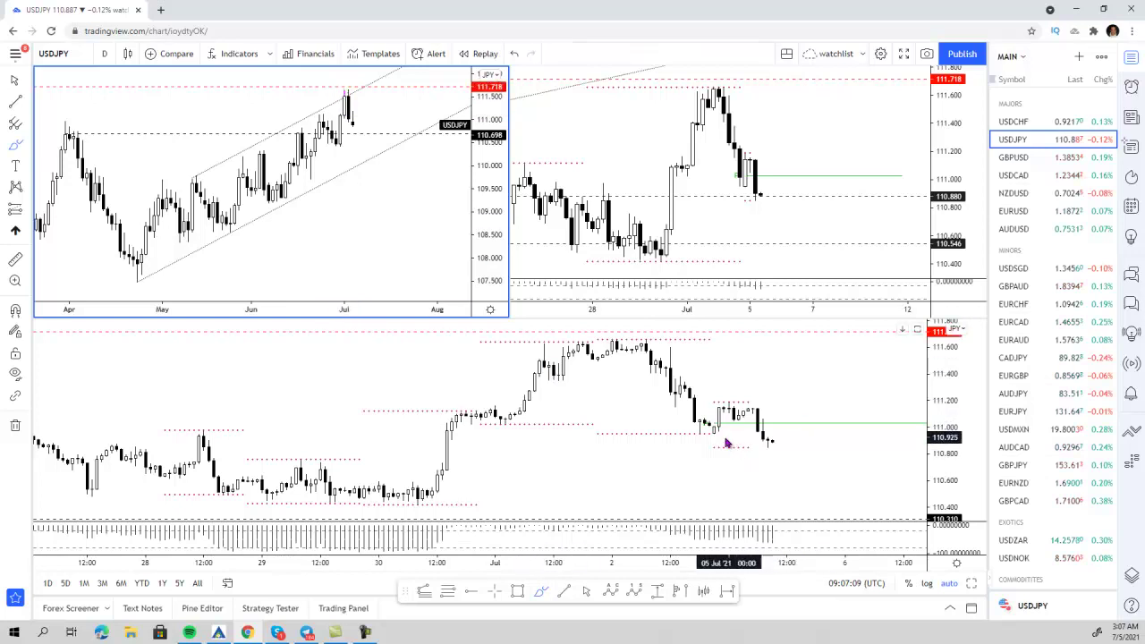
# - Draw brush lines along the hourly USDJPY 2 July low and a stroke over the 5 July candles, erasing each
pyautogui.moveTo(705, 441); pyautogui.dragTo(799, 444)
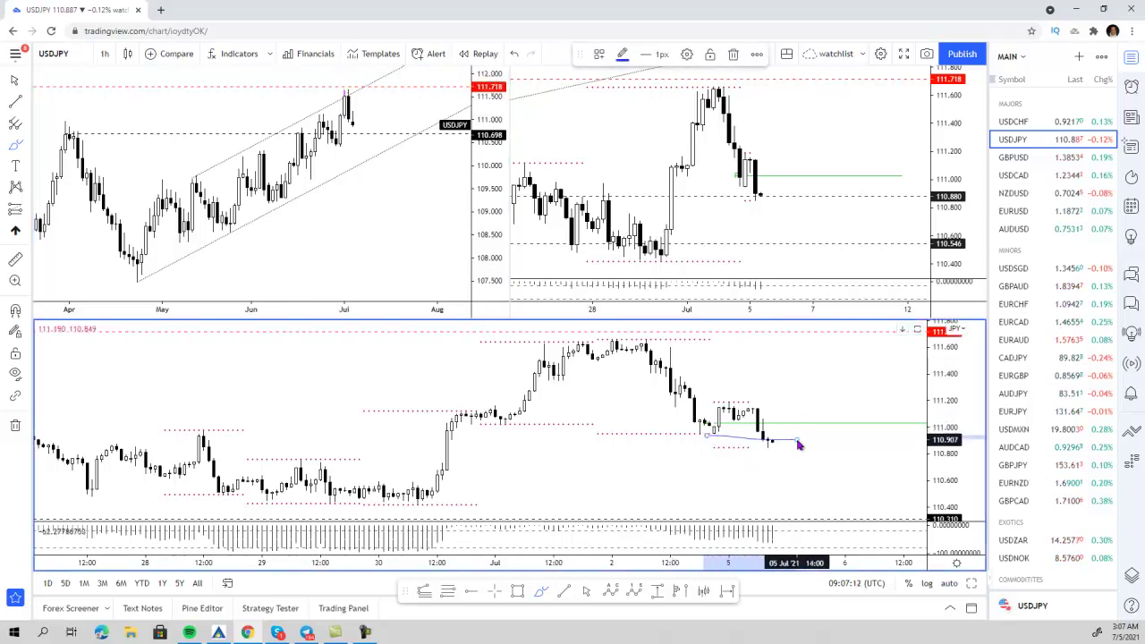
pyautogui.press('Delete')
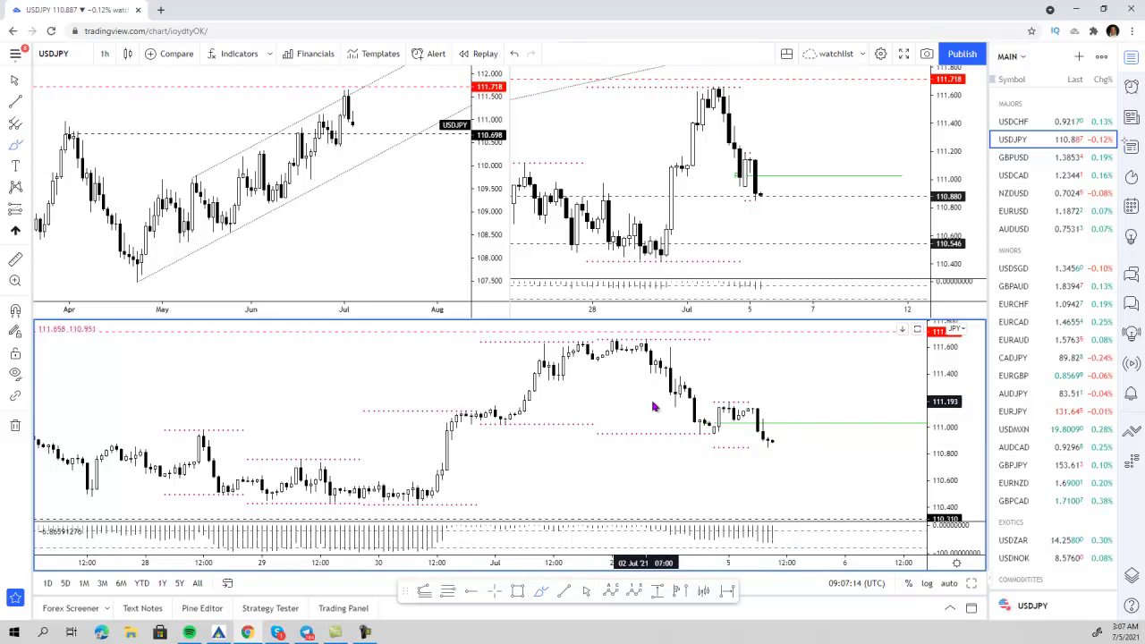
pyautogui.moveTo(709, 409)
pyautogui.mouseDown()
pyautogui.moveTo(723, 435)
pyautogui.moveTo(752, 404)
pyautogui.moveTo(757, 431)
pyautogui.mouseUp()
pyautogui.press('Delete')
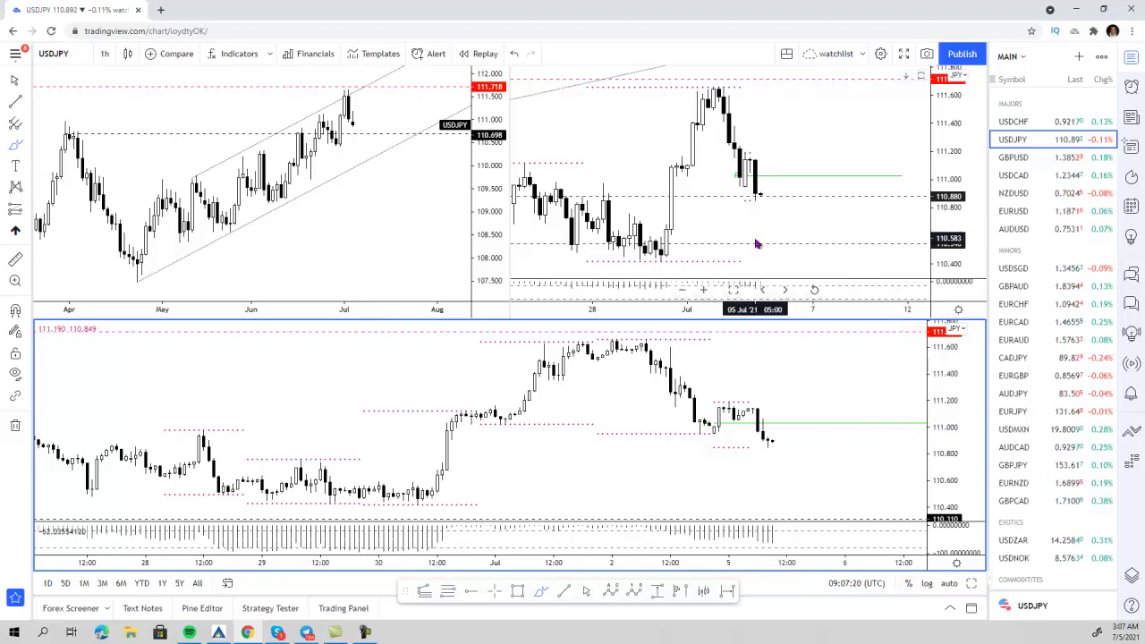
pyautogui.moveTo(676, 439); pyautogui.dragTo(675, 437)
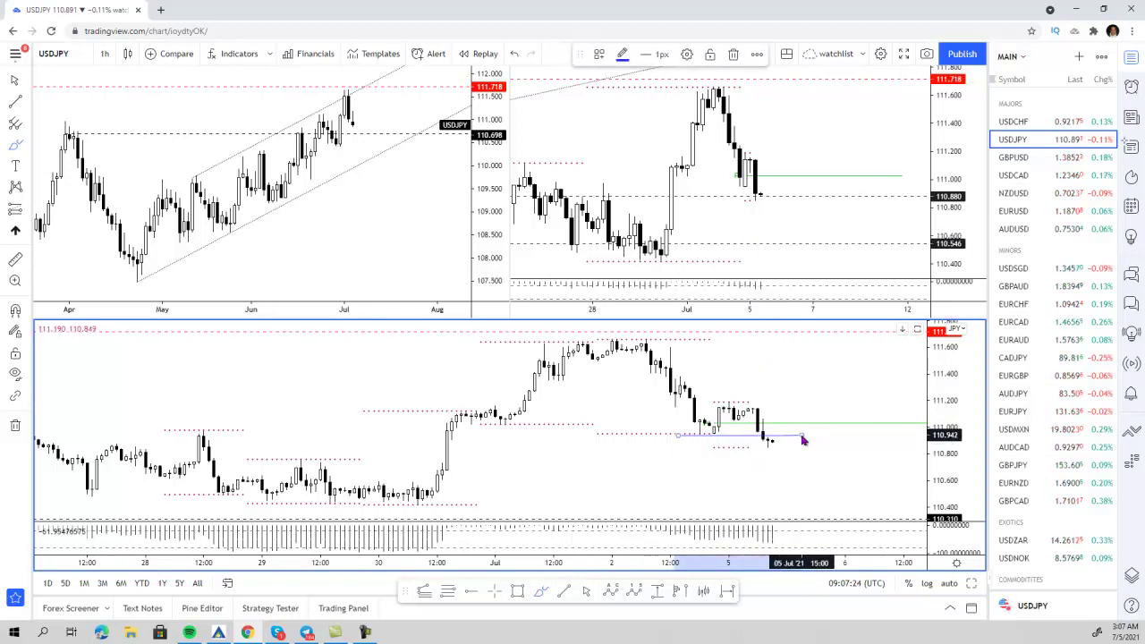
pyautogui.press('Delete')
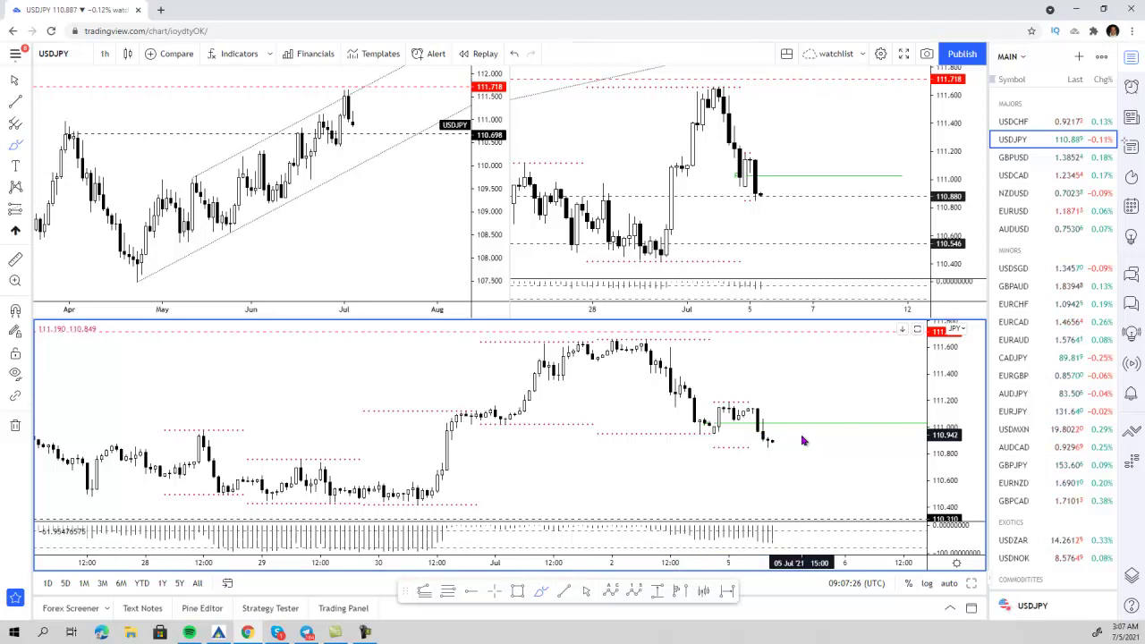
# - Search the futures symbols for 6J and load the Japanese Yen continuous contract 6J1! in the charts
pyautogui.scroll(-1, 803, 440)
pyautogui.scroll(-1, 803, 440)
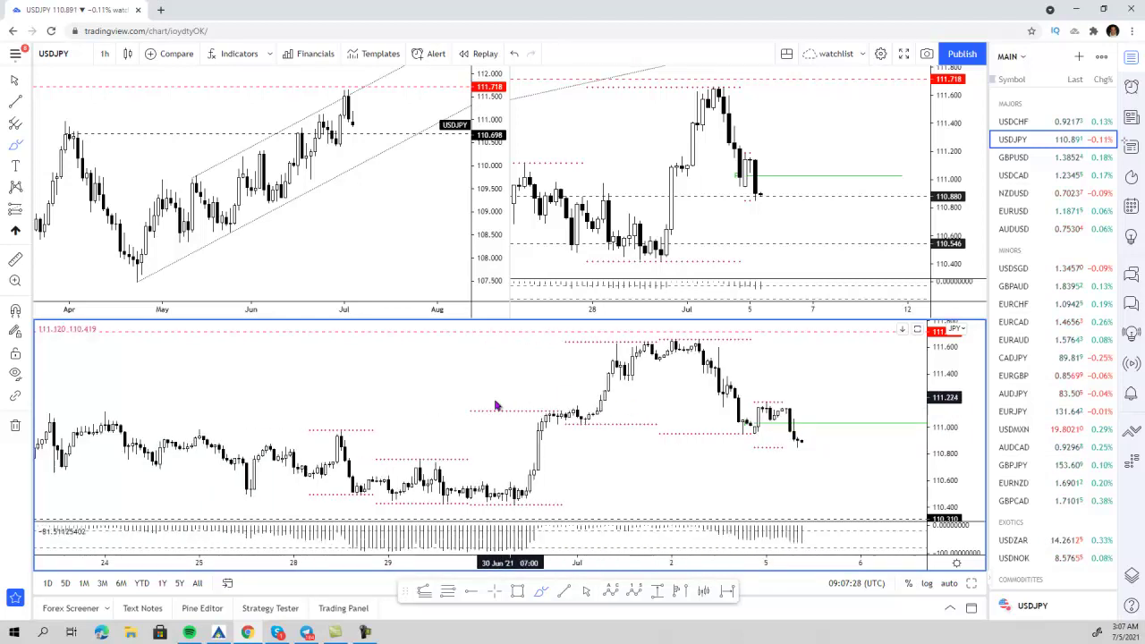
pyautogui.click(79, 57)
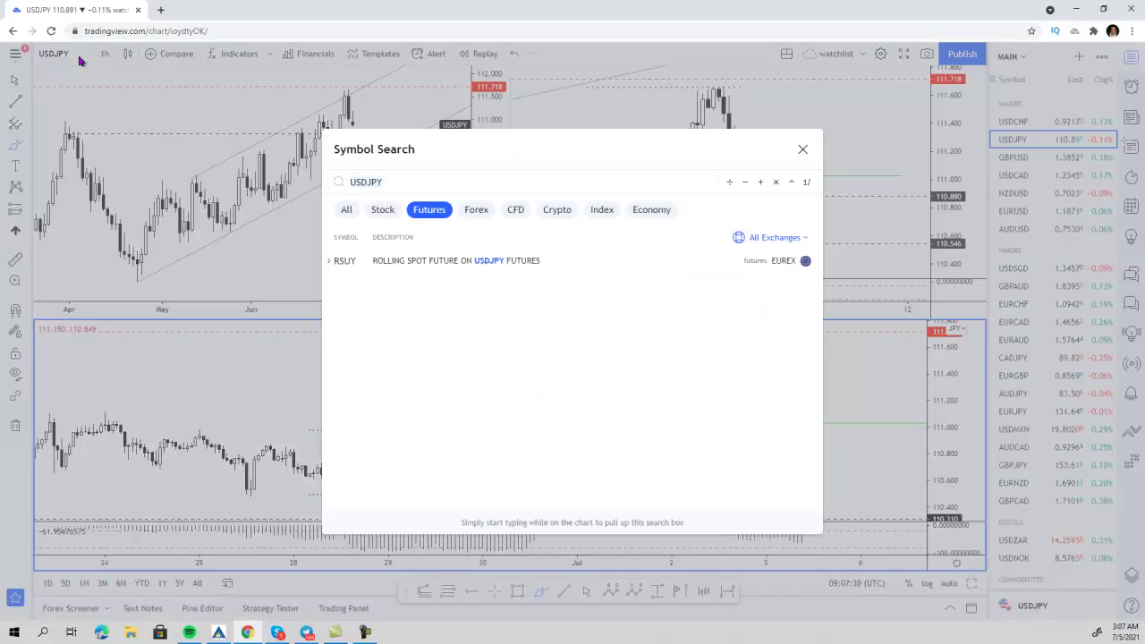
pyautogui.write('6J')
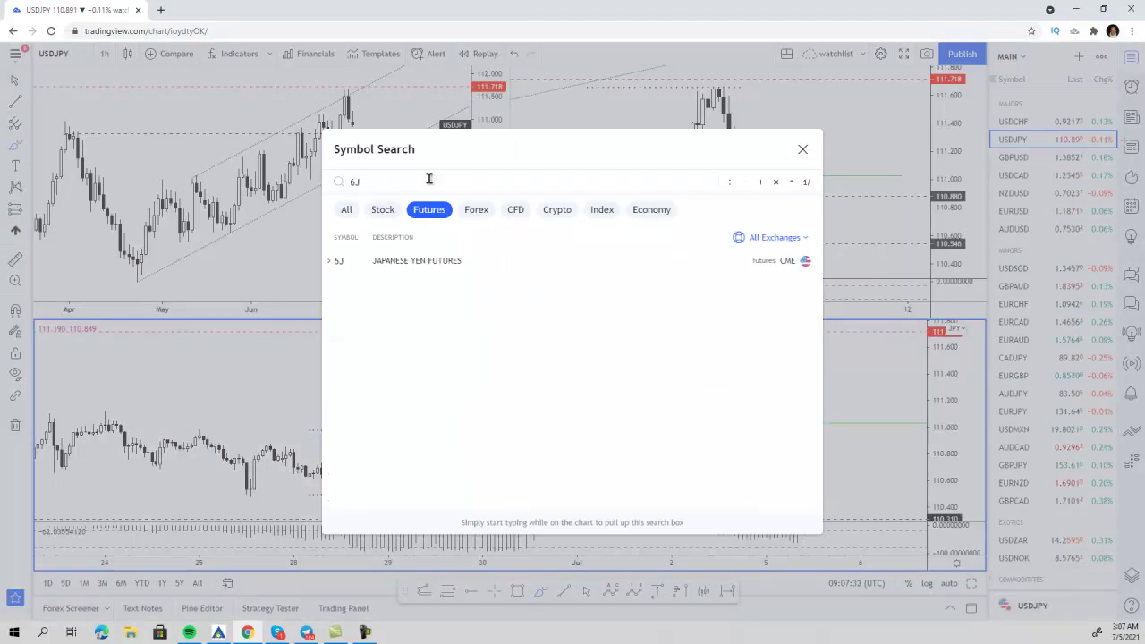
pyautogui.click(452, 266)
pyautogui.click(484, 285)
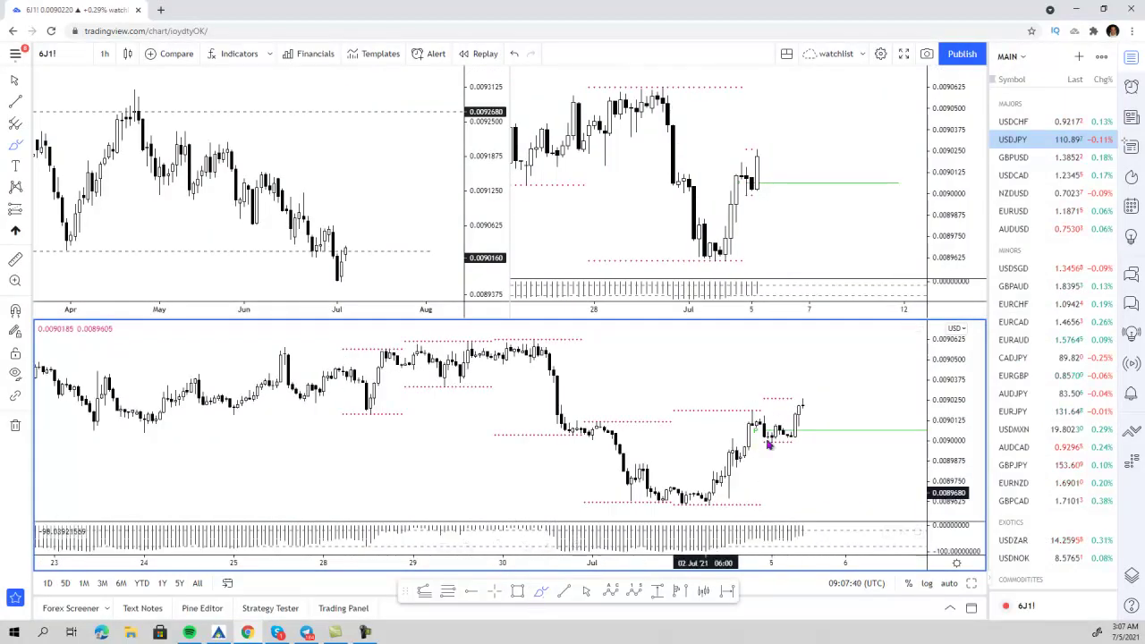
# - Draw a falling brush line from the hourly 2 July high and a horizontal one beneath the 5 July lows
pyautogui.scroll(1, 598, 392)
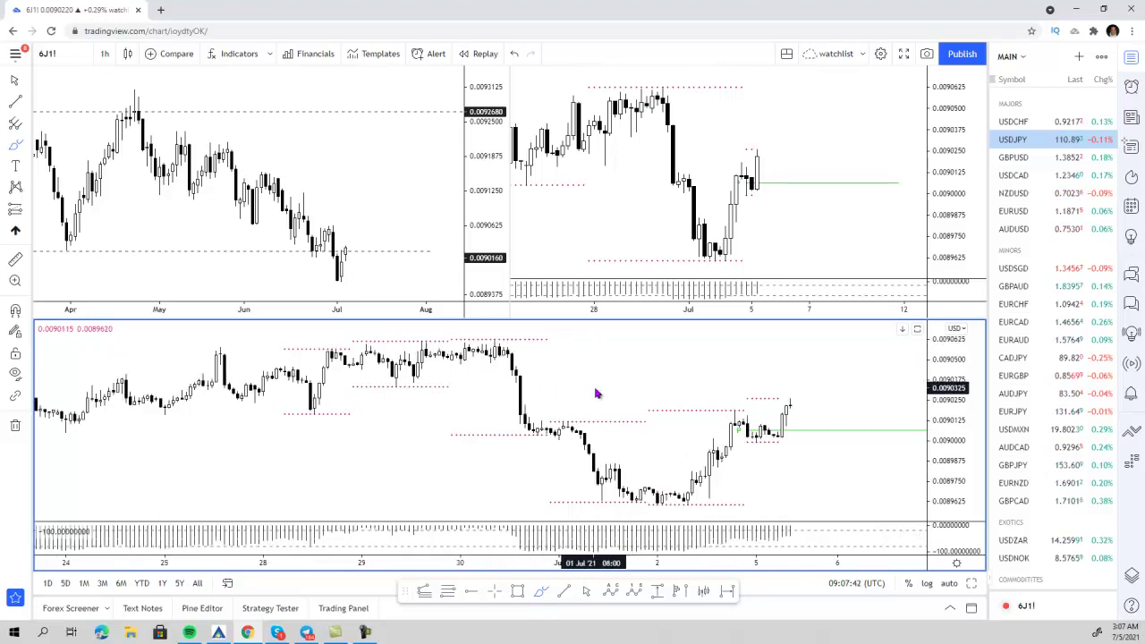
pyautogui.moveTo(732, 408); pyautogui.dragTo(786, 436)
pyautogui.moveTo(686, 442); pyautogui.dragTo(799, 441)
pyautogui.moveTo(699, 486)
pyautogui.mouseDown()
pyautogui.moveTo(735, 433)
pyautogui.moveTo(785, 403)
pyautogui.mouseUp()
pyautogui.press('Escape')
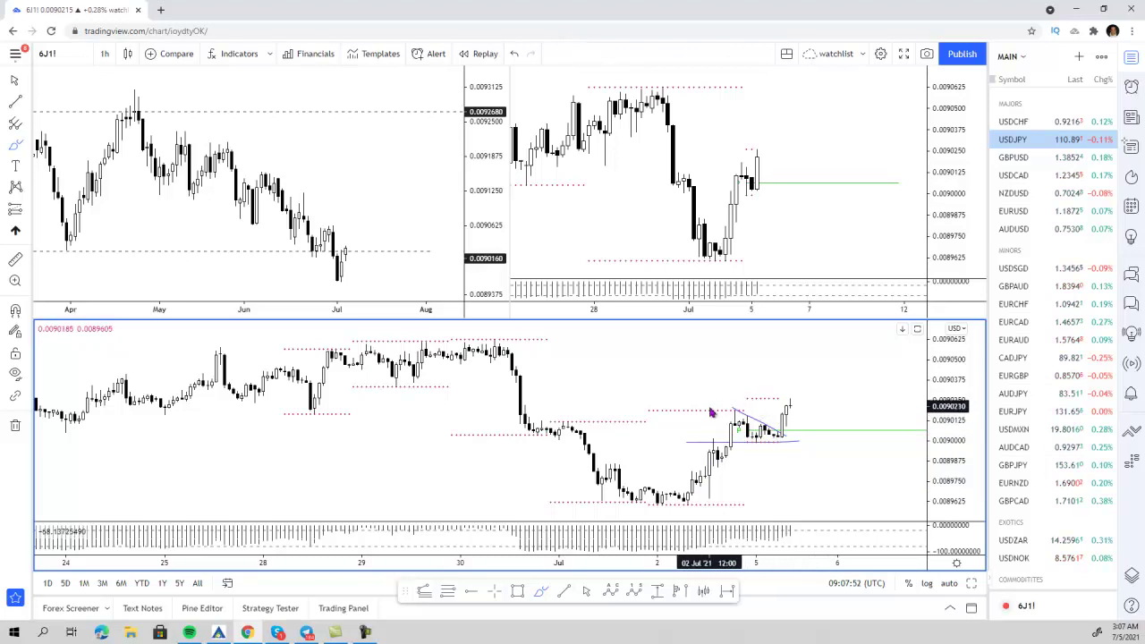
# - Circle the hourly 2 July high with the brush, and erase the circle and both brush lines
pyautogui.moveTo(716, 418); pyautogui.dragTo(762, 414)
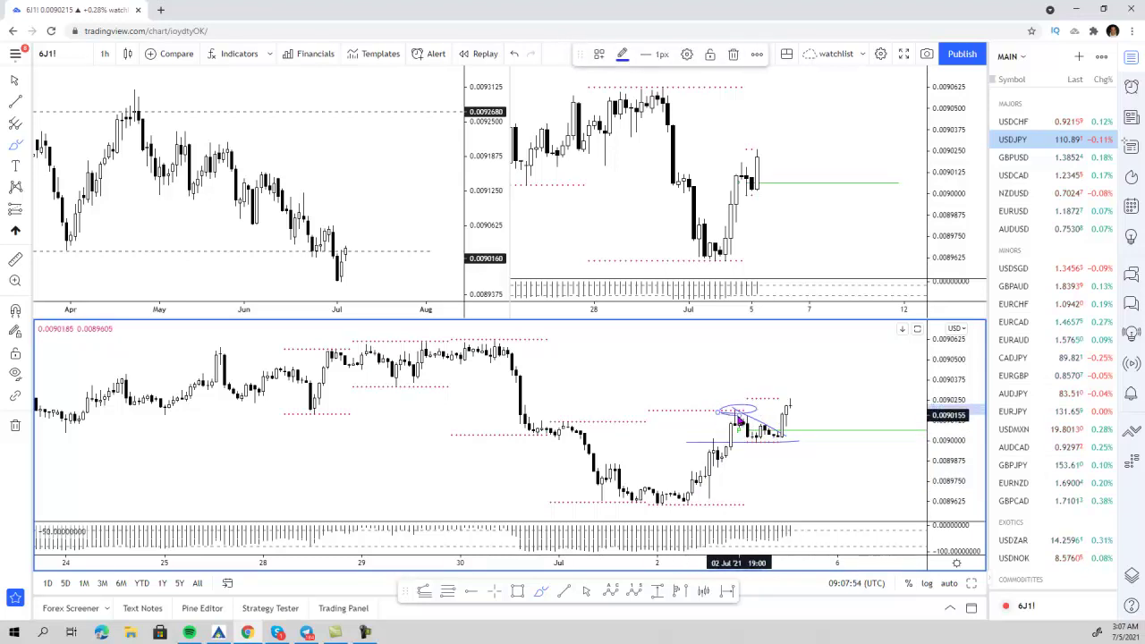
pyautogui.press('Delete')
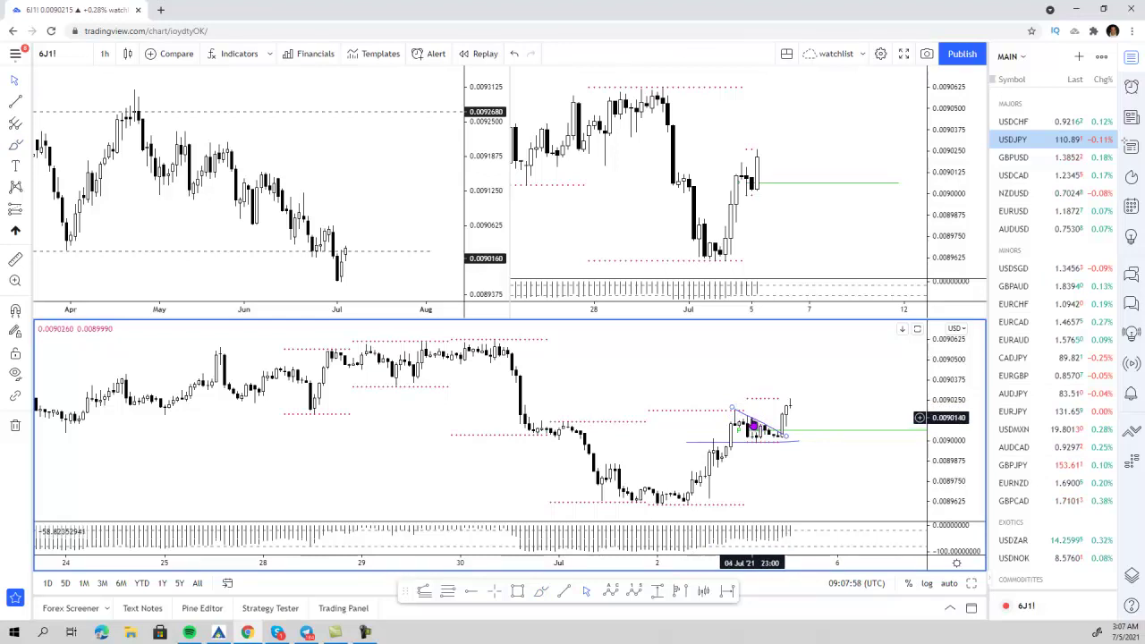
pyautogui.click(753, 422)
pyautogui.press('Delete')
pyautogui.click(702, 446)
pyautogui.press('Delete')
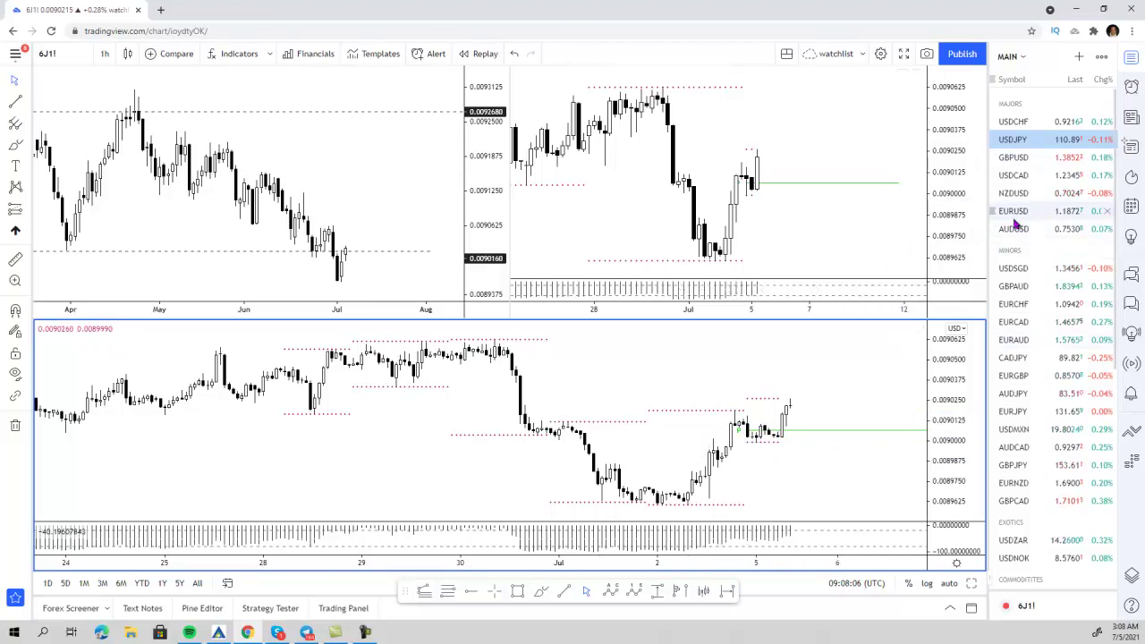
# - Load GBPUSD from the watchlist and maximize its daily chart
pyautogui.click(1017, 161)
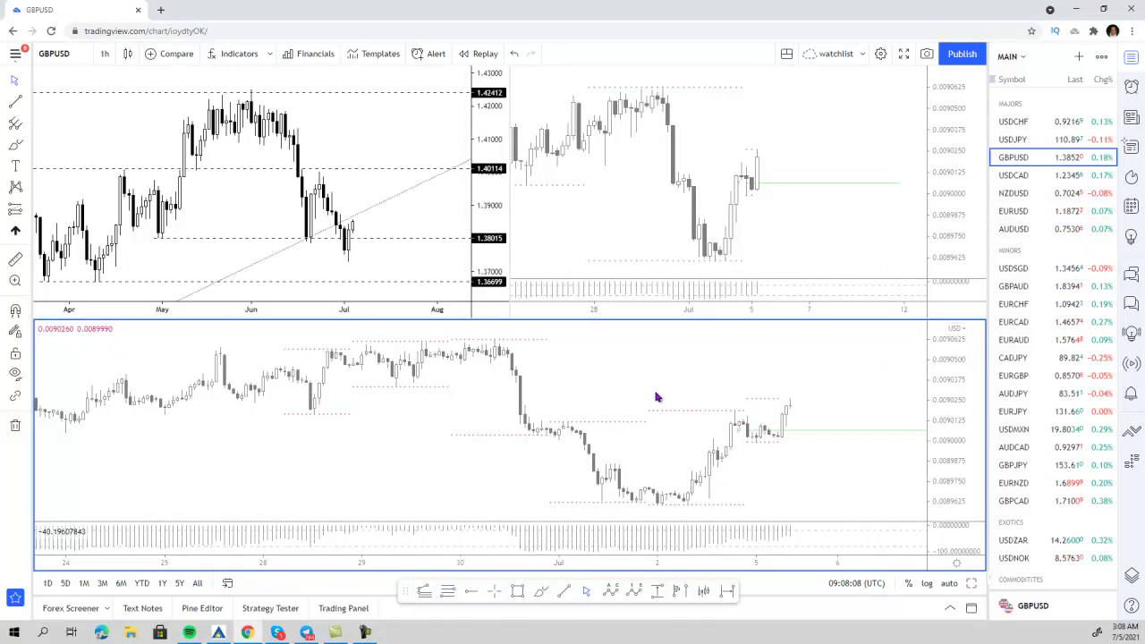
pyautogui.rightClick(352, 166)
pyautogui.click(414, 137)
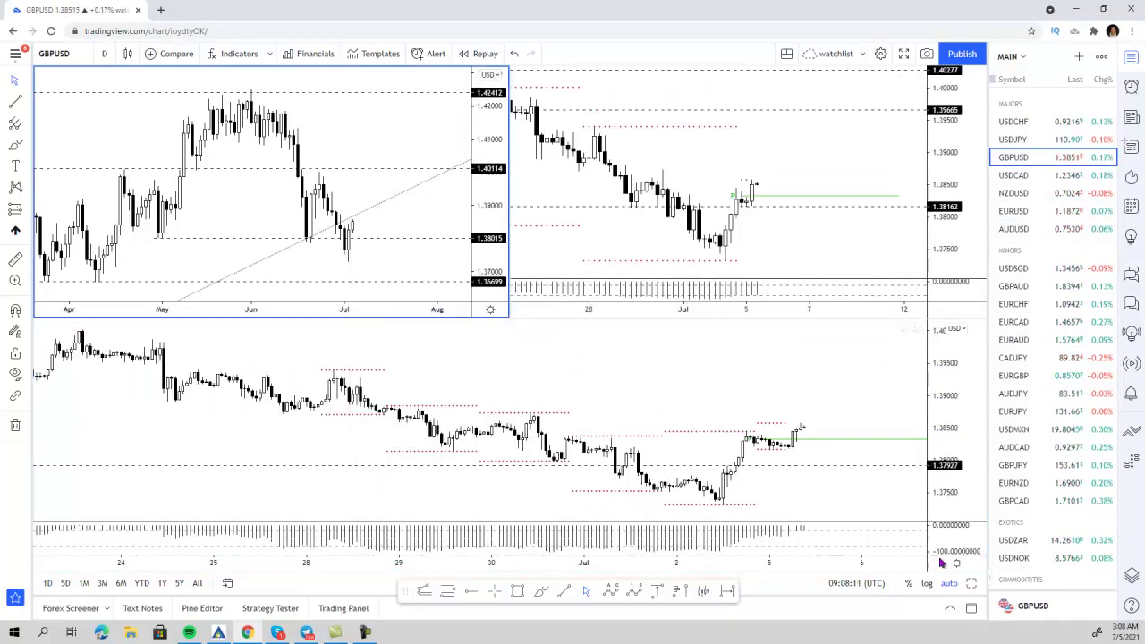
pyautogui.click(971, 584)
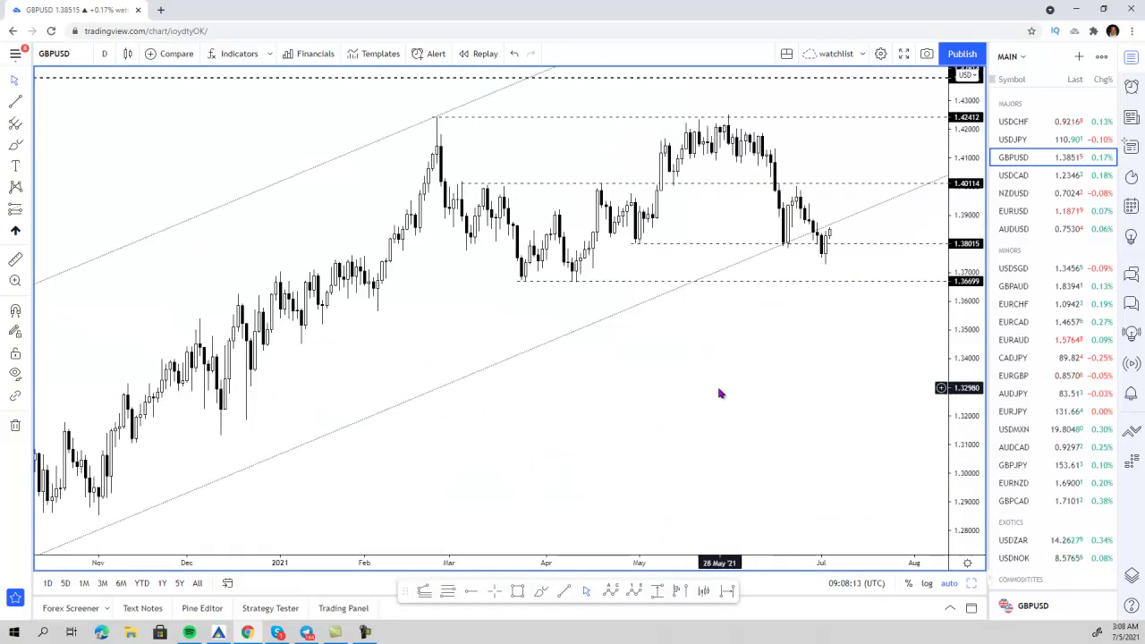
# - Sketch wave paths with the brush from the May 2020 low through the rising channel to June 2021, erasing each
pyautogui.scroll(-3, 721, 393)
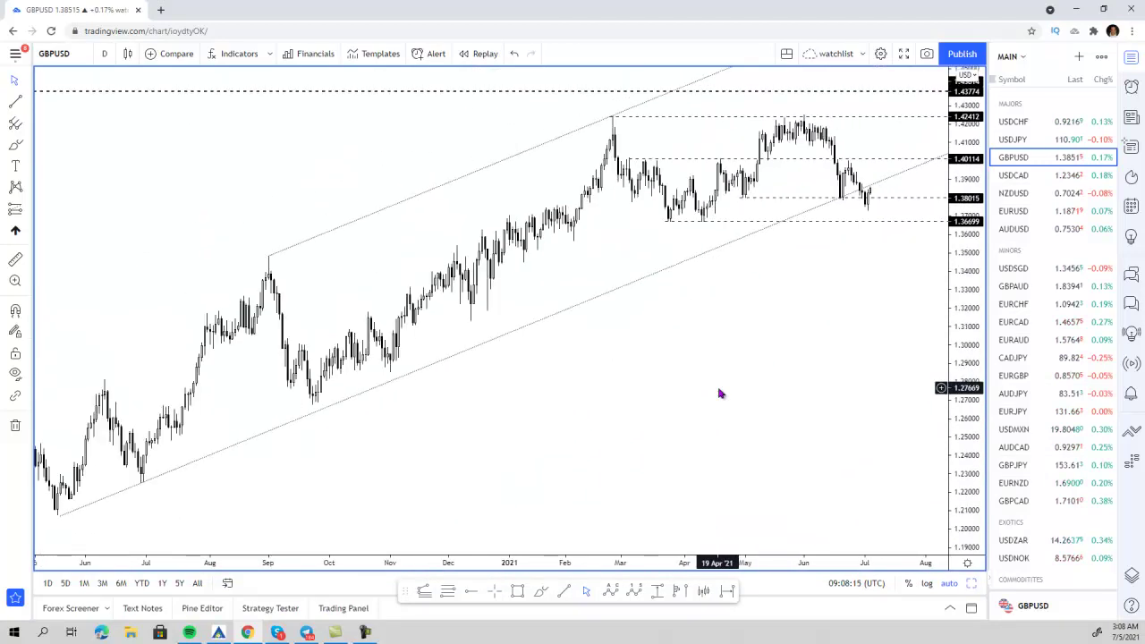
pyautogui.scroll(-2, 721, 393)
pyautogui.click(149, 424)
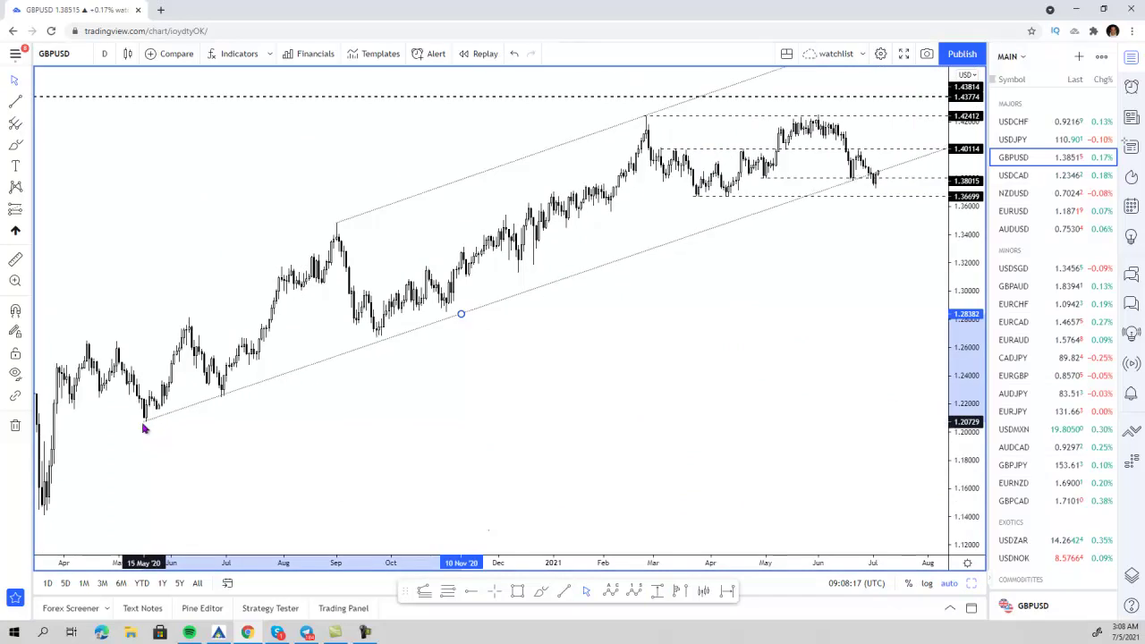
pyautogui.click(629, 369)
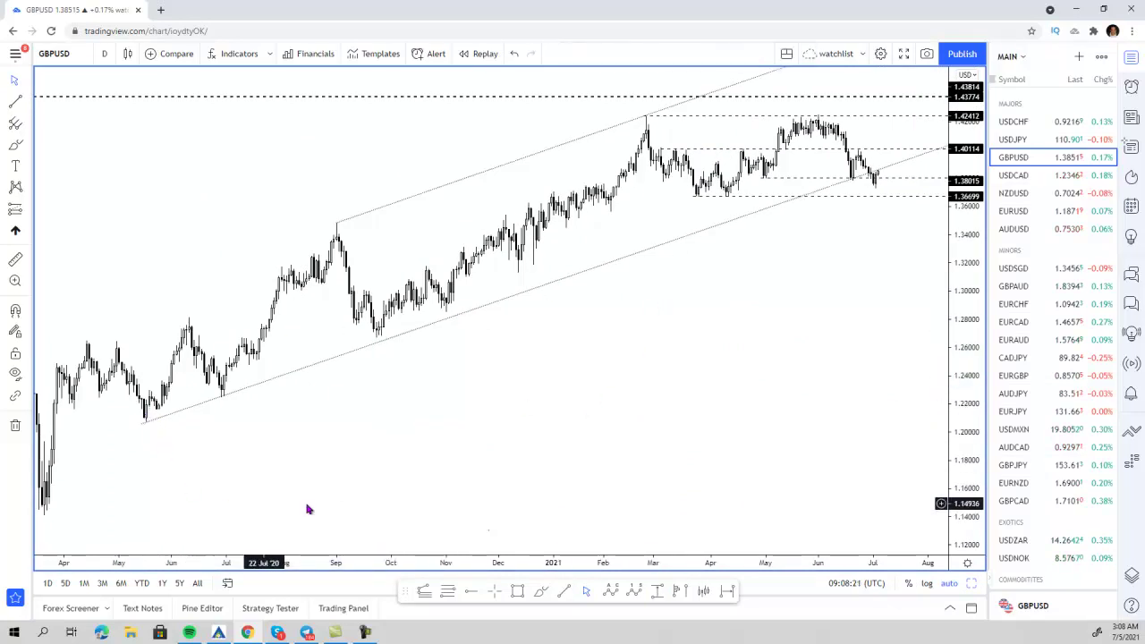
pyautogui.click(540, 591)
pyautogui.moveTo(137, 414)
pyautogui.mouseDown()
pyautogui.moveTo(238, 248)
pyautogui.moveTo(522, 277)
pyautogui.moveTo(769, 161)
pyautogui.moveTo(857, 136)
pyautogui.mouseUp()
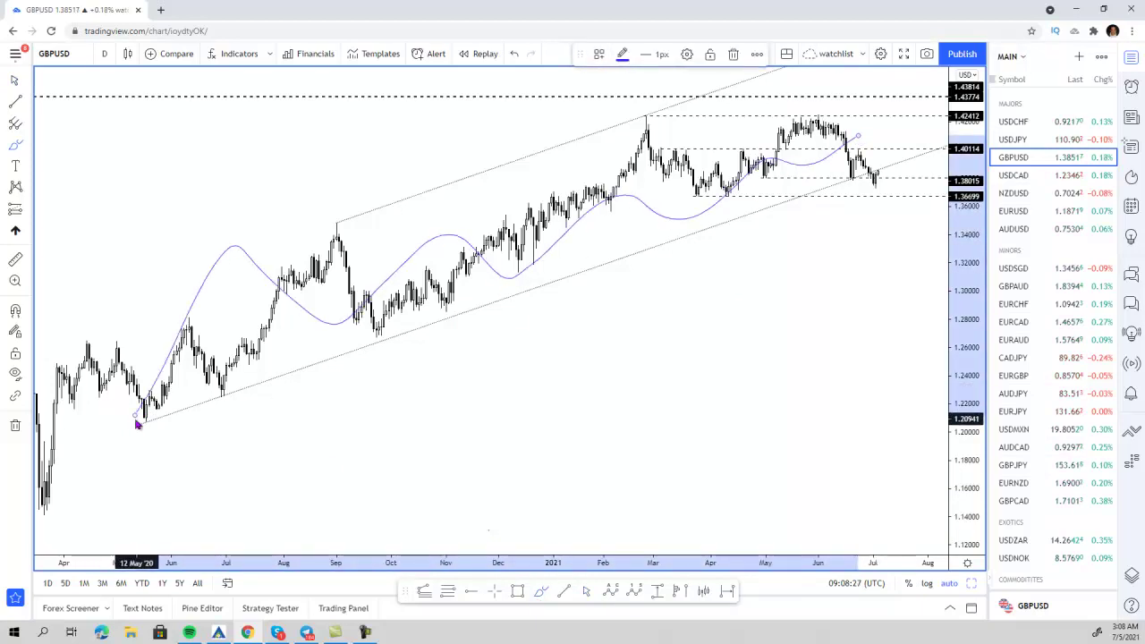
pyautogui.press('Delete')
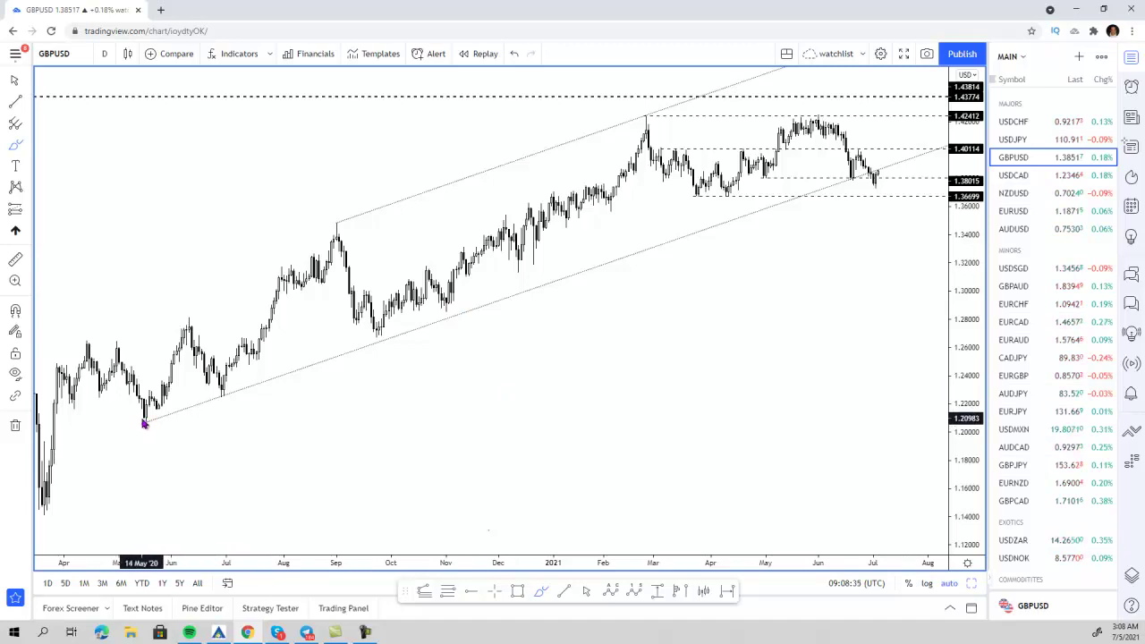
pyautogui.moveTo(144, 423)
pyautogui.mouseDown()
pyautogui.moveTo(281, 376)
pyautogui.moveTo(526, 254)
pyautogui.moveTo(732, 188)
pyautogui.moveTo(846, 136)
pyautogui.mouseUp()
pyautogui.press('Delete')
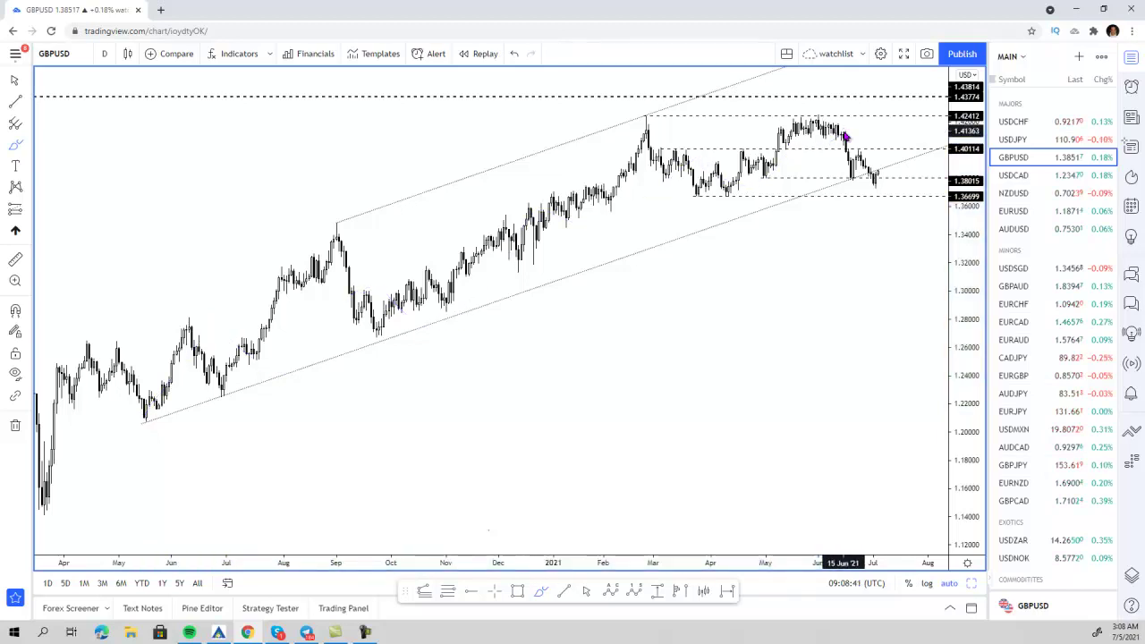
# - Circle the early July candles below the channel line and stroke down to the July low, removing both brush marks
pyautogui.scroll(4, 838, 381)
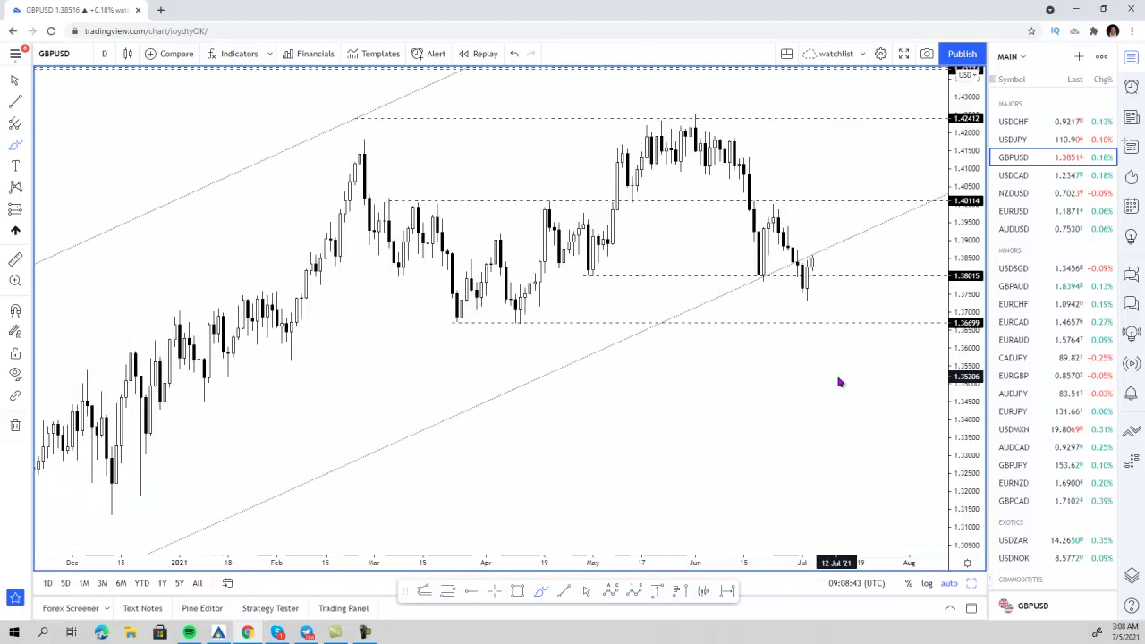
pyautogui.moveTo(816, 256)
pyautogui.mouseDown()
pyautogui.moveTo(794, 267)
pyautogui.moveTo(803, 302)
pyautogui.moveTo(819, 255)
pyautogui.mouseUp()
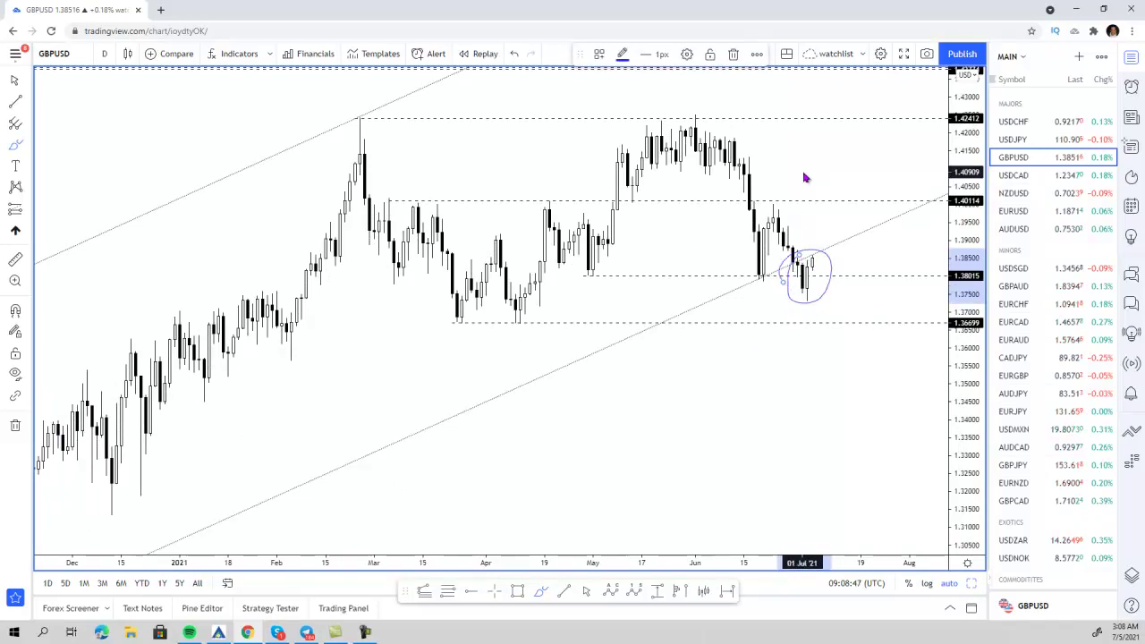
pyautogui.press('Delete')
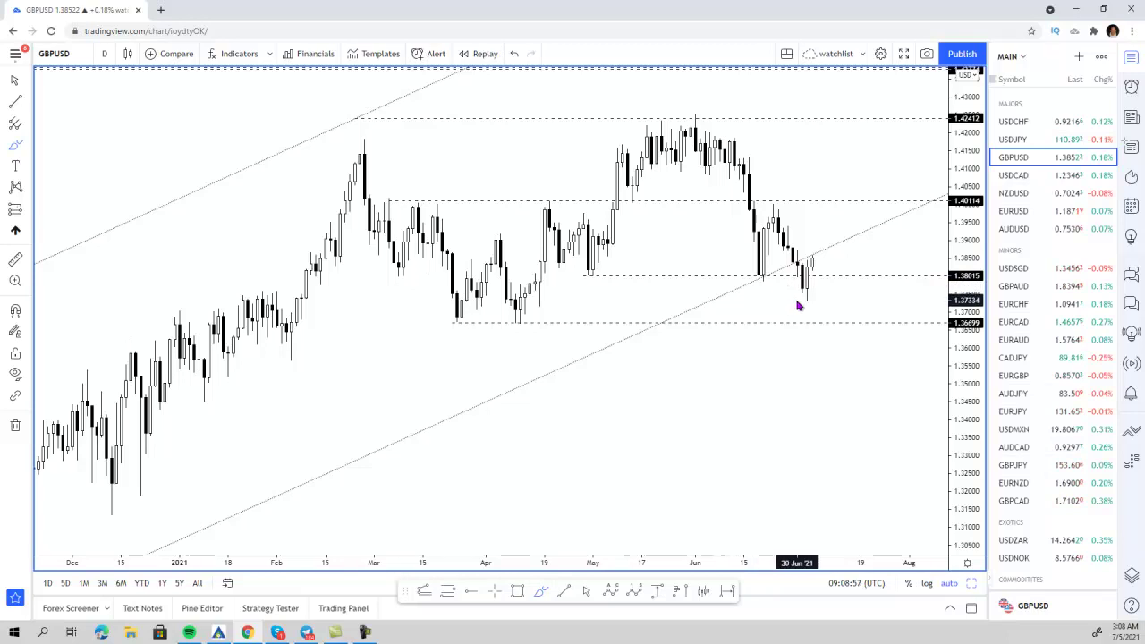
pyautogui.moveTo(792, 258); pyautogui.dragTo(803, 295)
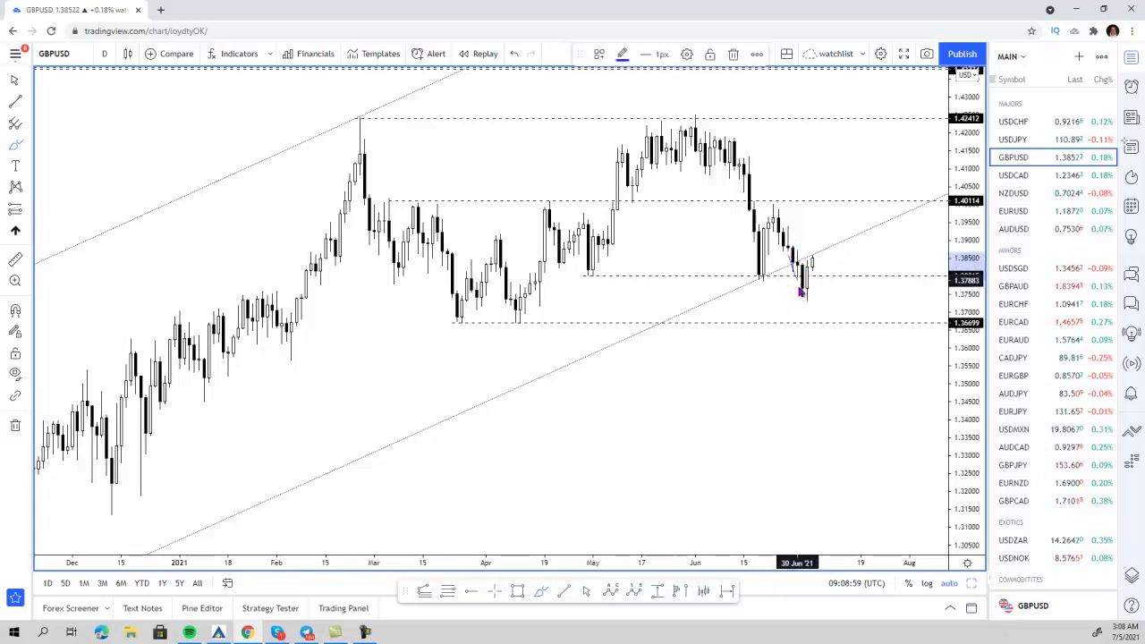
pyautogui.hotkey('ctrl', 'z')
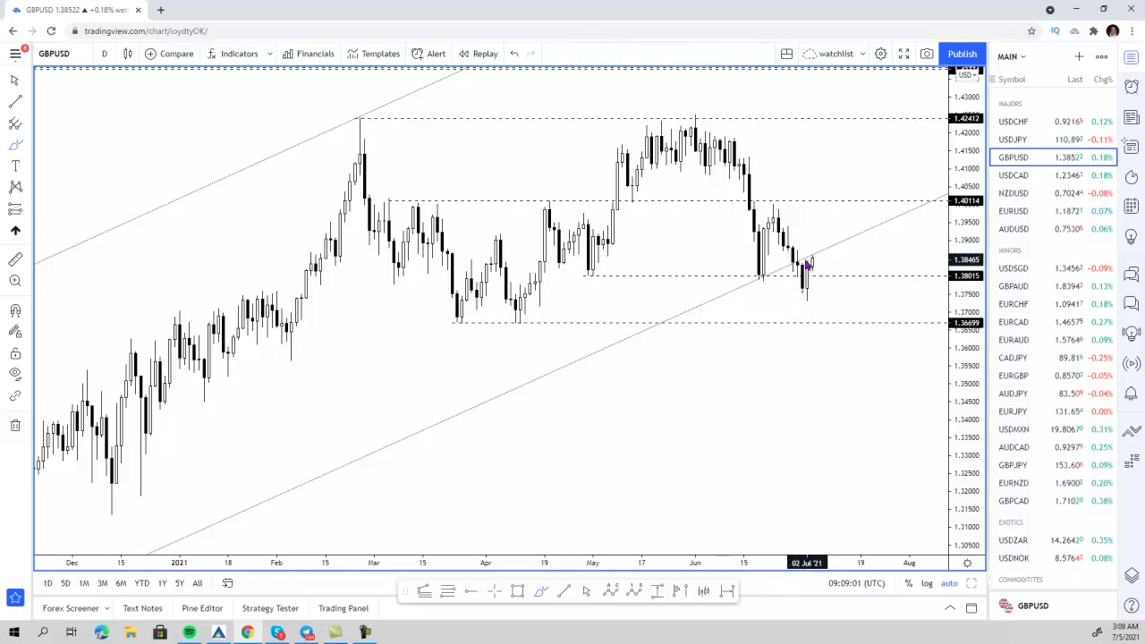
# - Trace the daily GBPUSD swings from March to late June 2021 with the brush and erase the path
pyautogui.scroll(-1, 808, 264)
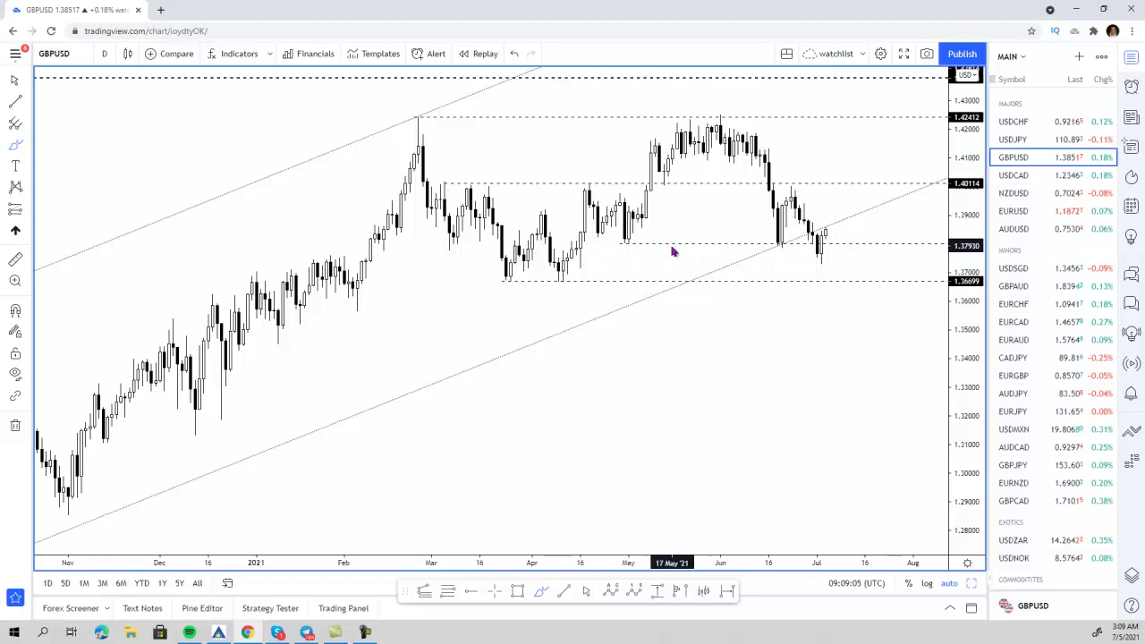
pyautogui.moveTo(431, 170)
pyautogui.mouseDown()
pyautogui.moveTo(452, 202)
pyautogui.moveTo(742, 162)
pyautogui.moveTo(802, 253)
pyautogui.mouseUp()
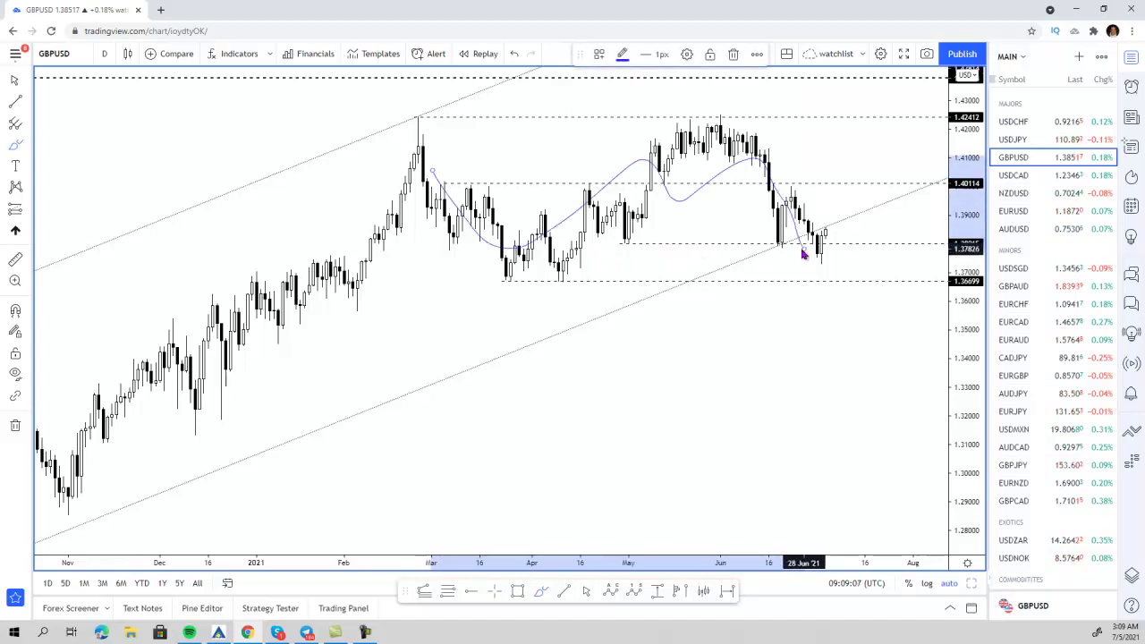
pyautogui.press('Delete')
# - Circle the March and April 2021 lows on the 1.36699 level with the brush and erase the circle
pyautogui.scroll(-5, 442, 307)
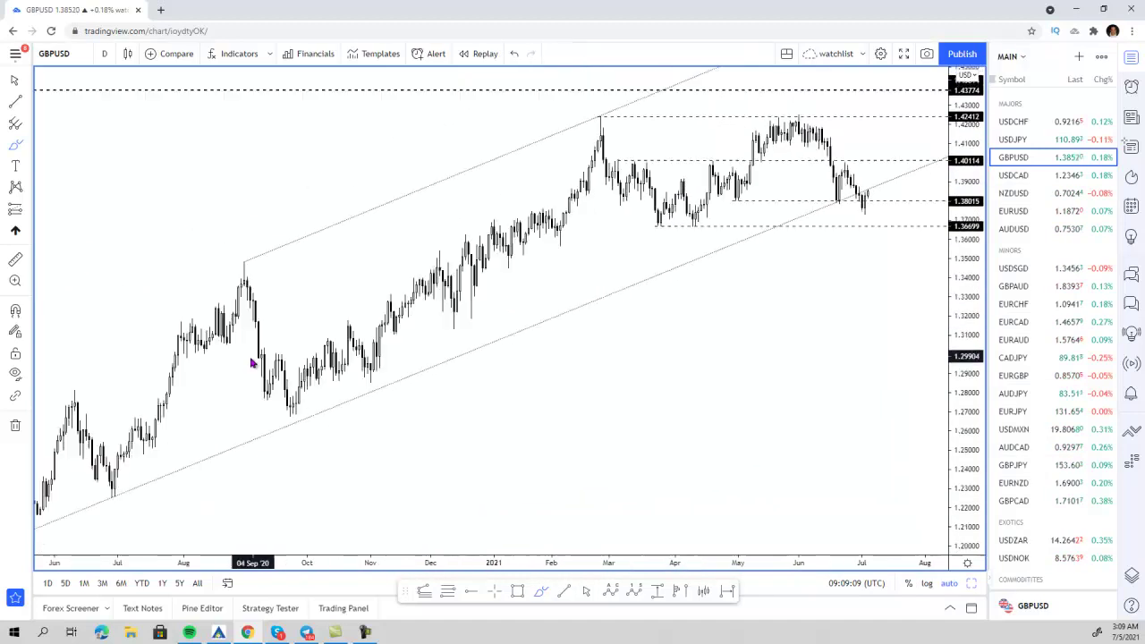
pyautogui.scroll(1, 99, 471)
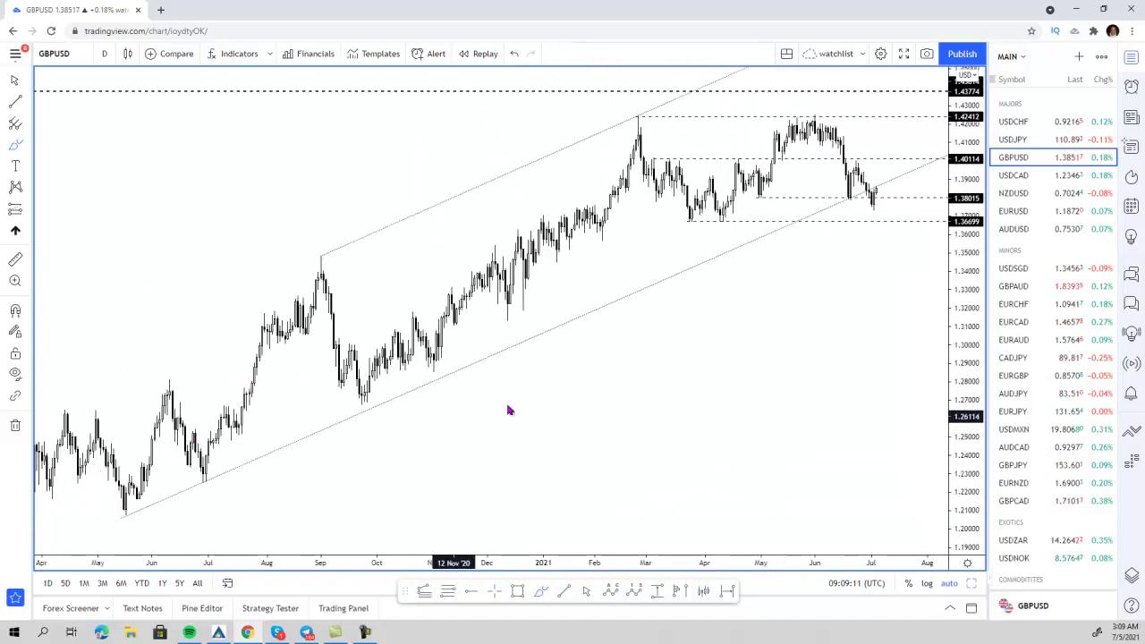
pyautogui.scroll(1, 528, 402)
pyautogui.scroll(1, 546, 399)
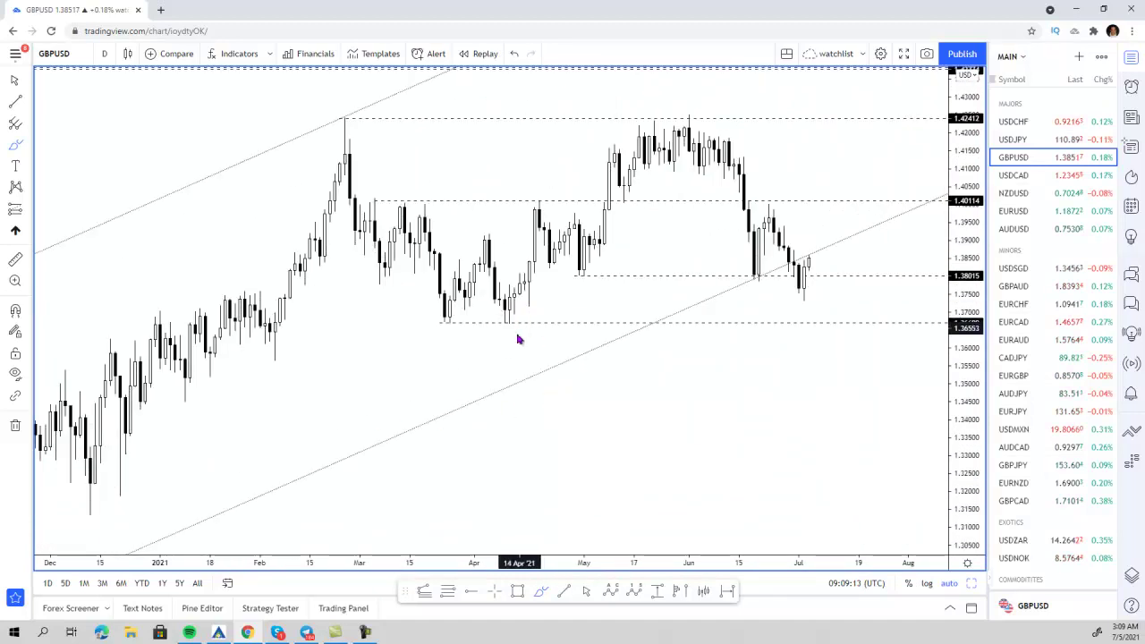
pyautogui.moveTo(540, 329)
pyautogui.mouseDown()
pyautogui.moveTo(524, 316)
pyautogui.moveTo(440, 319)
pyautogui.moveTo(437, 331)
pyautogui.moveTo(551, 323)
pyautogui.moveTo(492, 315)
pyautogui.mouseUp()
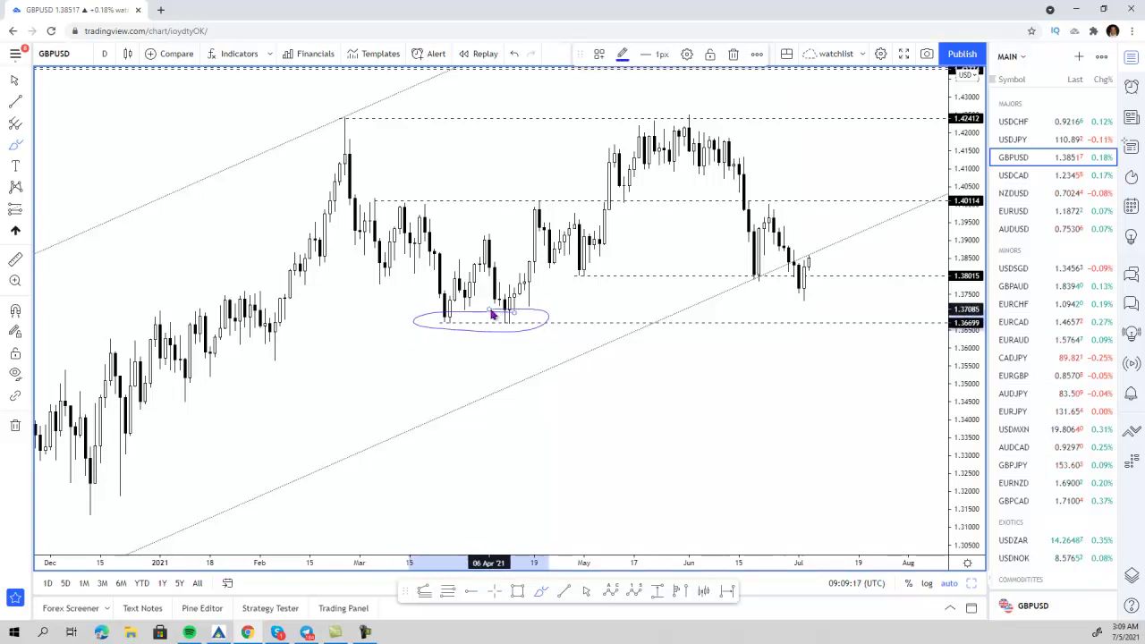
pyautogui.press('Delete')
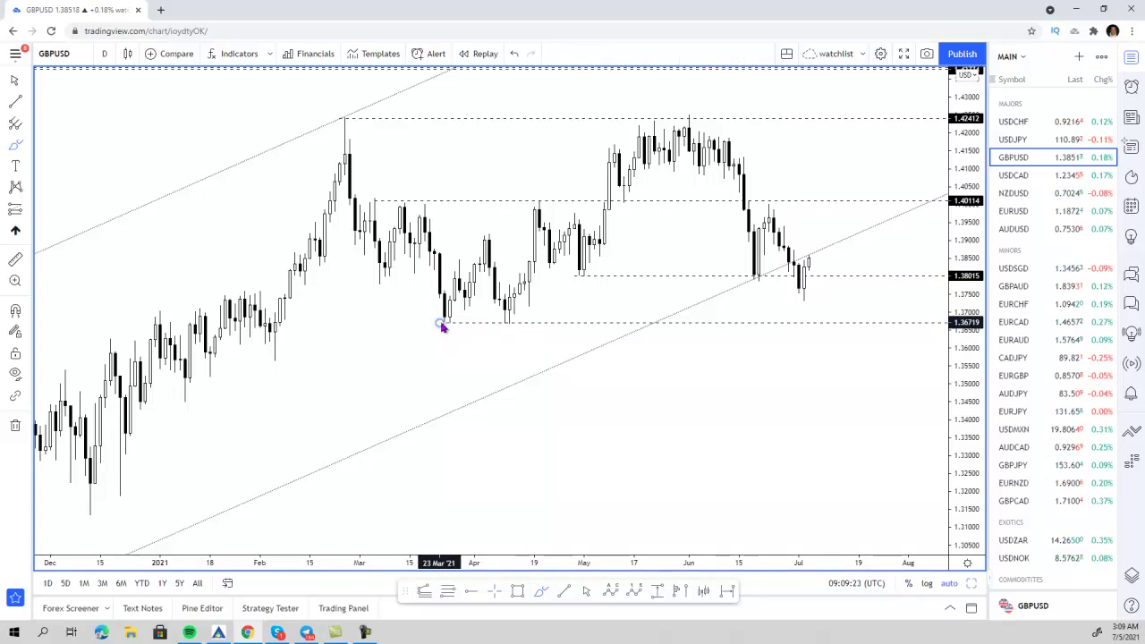
# - Sketch a stepped downward brush path from the early July candles through the 1.36699 level to about 1.34, and erase it
pyautogui.click(441, 324)
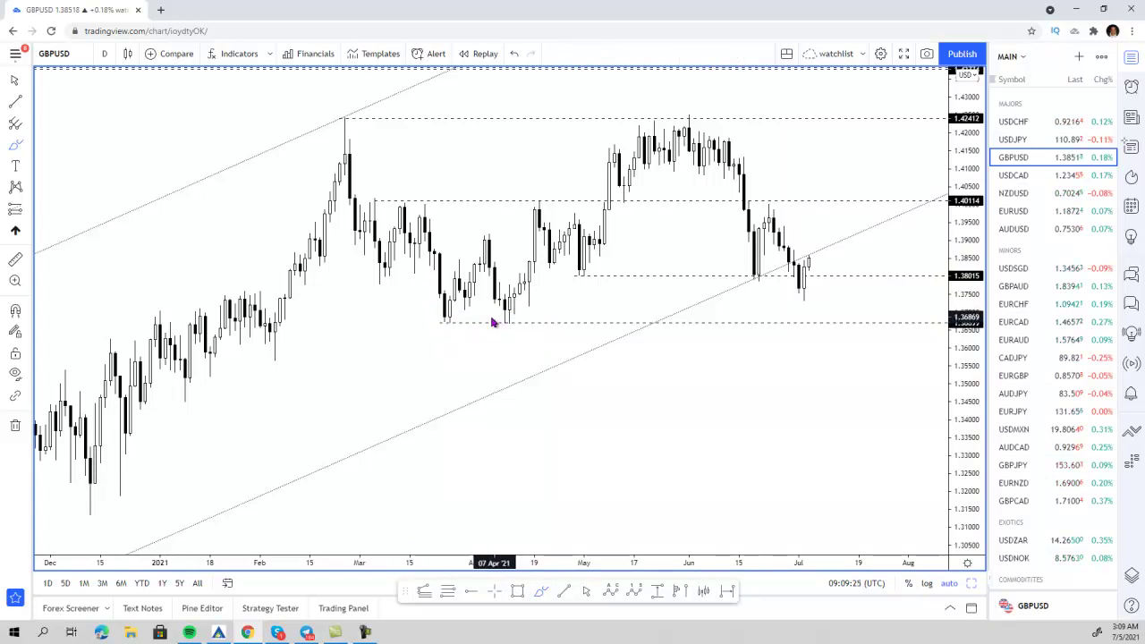
pyautogui.moveTo(775, 255)
pyautogui.mouseDown()
pyautogui.moveTo(799, 288)
pyautogui.moveTo(832, 275)
pyautogui.moveTo(869, 333)
pyautogui.moveTo(869, 409)
pyautogui.moveTo(849, 402)
pyautogui.moveTo(895, 409)
pyautogui.mouseUp()
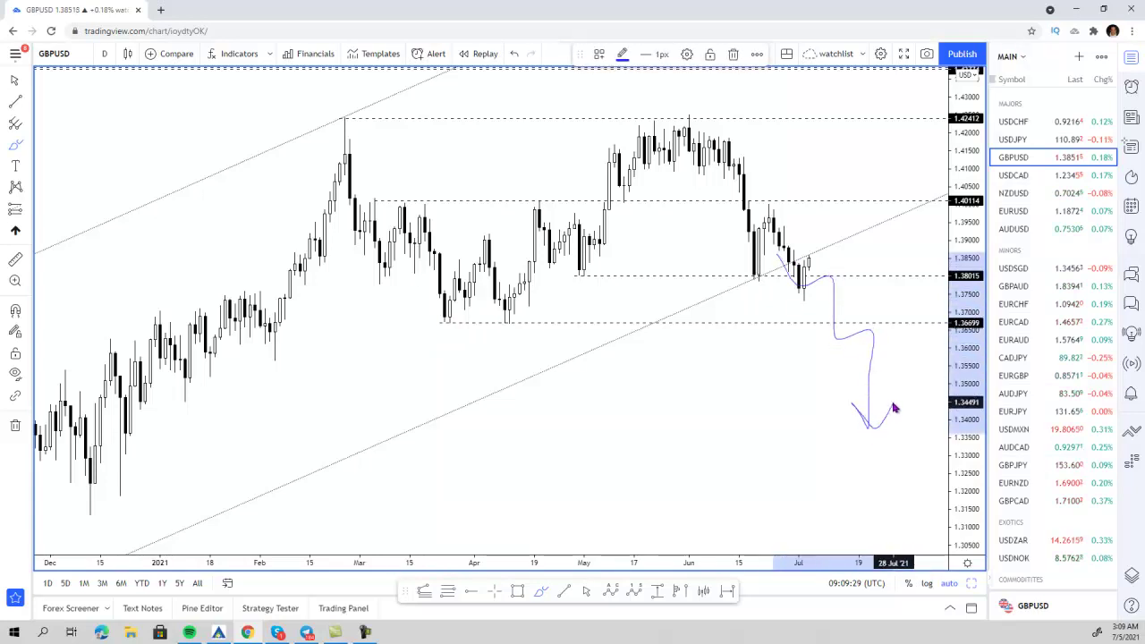
pyautogui.press('Delete')
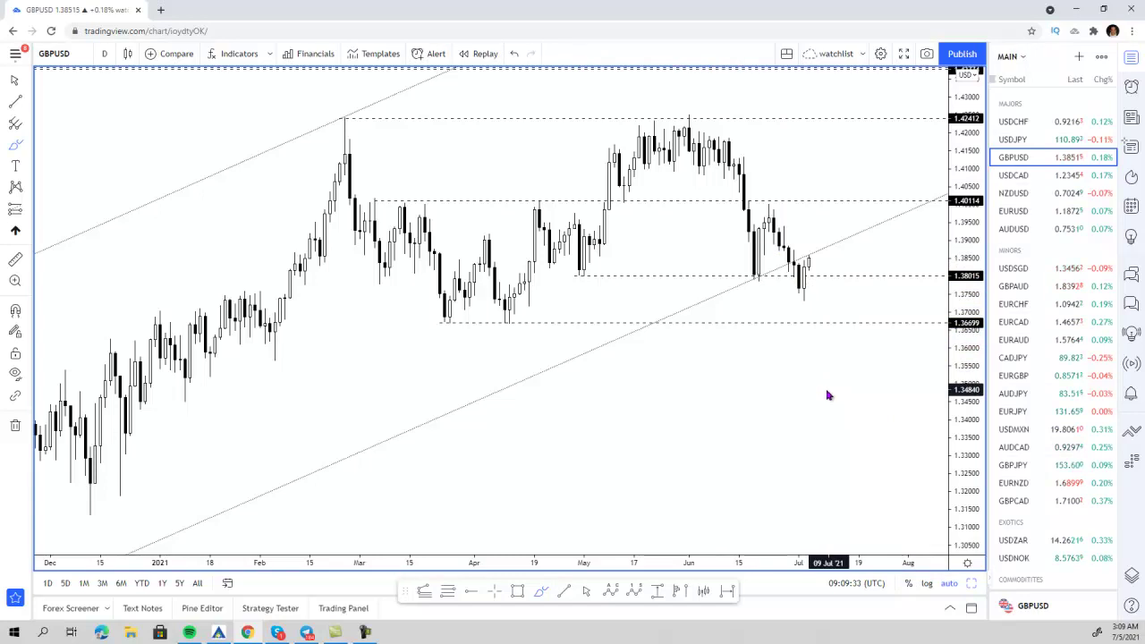
# - Circle the early July daily candles around the 1.38015 level and brush up to the channel line, erasing every mark
pyautogui.scroll(1, 849, 356)
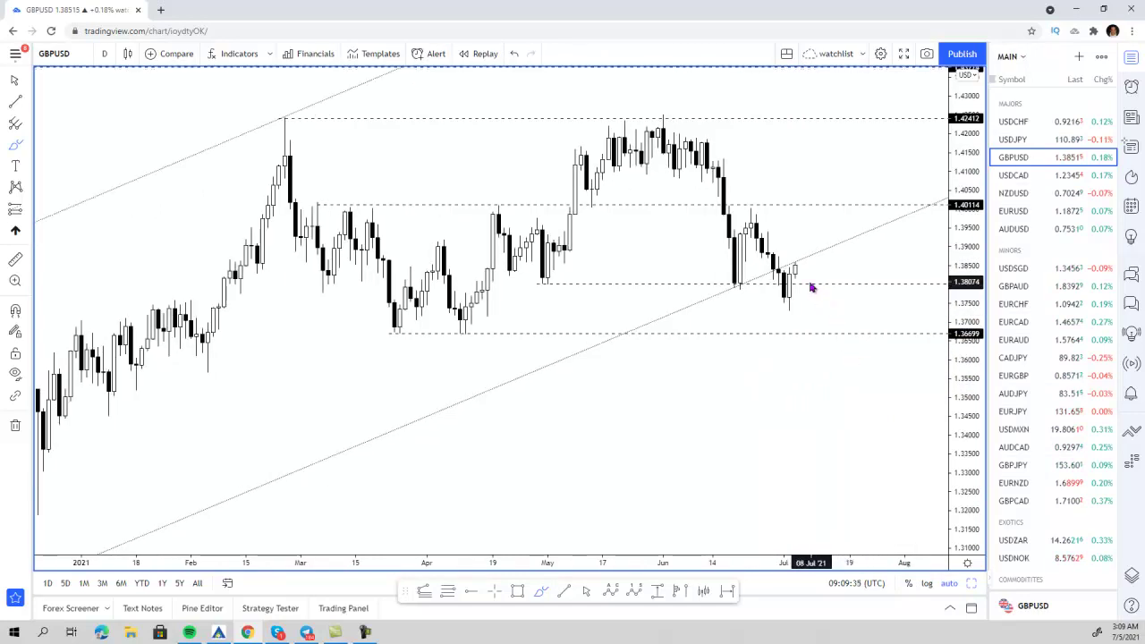
pyautogui.moveTo(794, 264)
pyautogui.mouseDown()
pyautogui.moveTo(787, 313)
pyautogui.moveTo(791, 280)
pyautogui.mouseUp()
pyautogui.press('Delete')
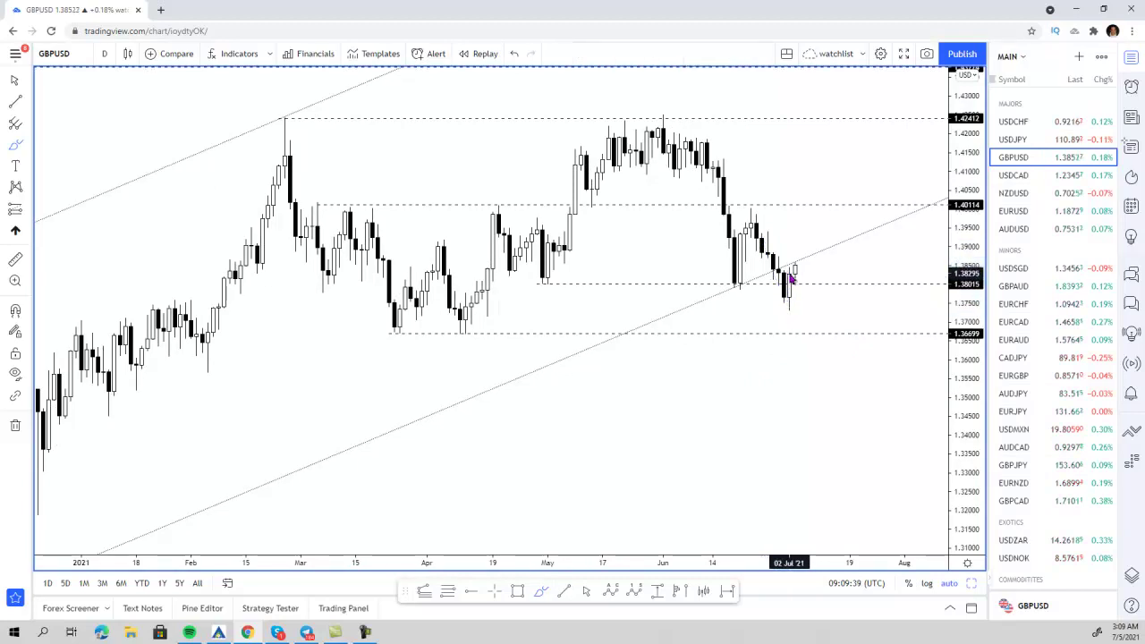
pyautogui.scroll(3, 791, 280)
pyautogui.moveTo(758, 359)
pyautogui.mouseDown()
pyautogui.moveTo(767, 417)
pyautogui.moveTo(748, 365)
pyautogui.mouseUp()
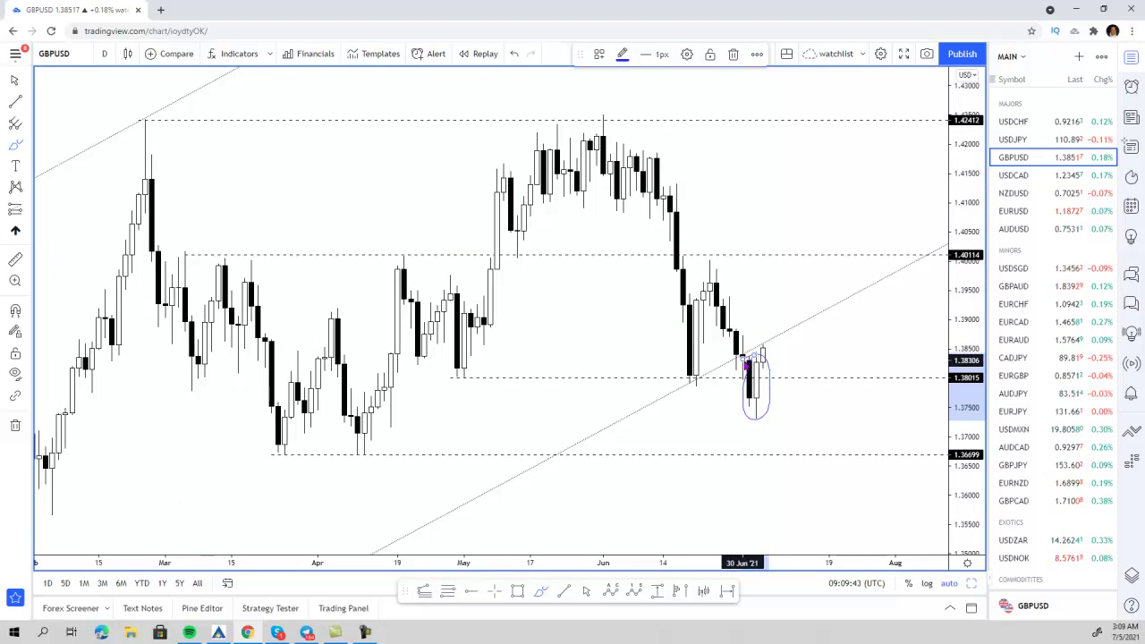
pyautogui.press('Escape')
pyautogui.moveTo(719, 347)
pyautogui.mouseDown()
pyautogui.moveTo(747, 407)
pyautogui.moveTo(767, 352)
pyautogui.mouseUp()
pyautogui.press('Delete')
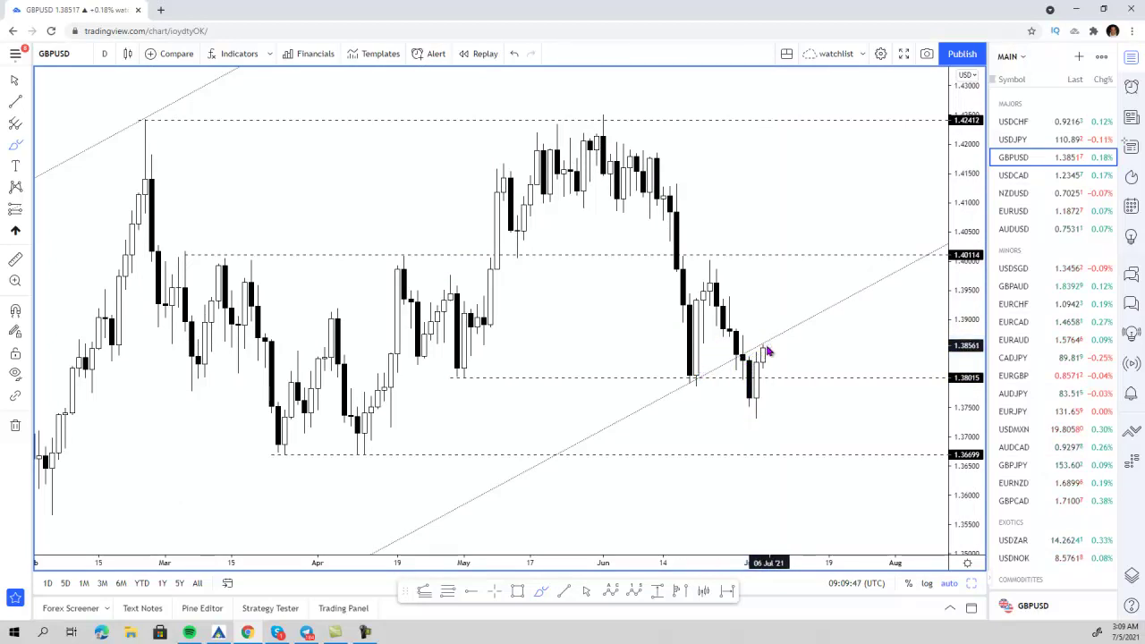
# - Enlarge the 4-hour GBPUSD chart from the multi-chart layout and compress its price scale to examine the rebound from the July low
pyautogui.click(972, 583)
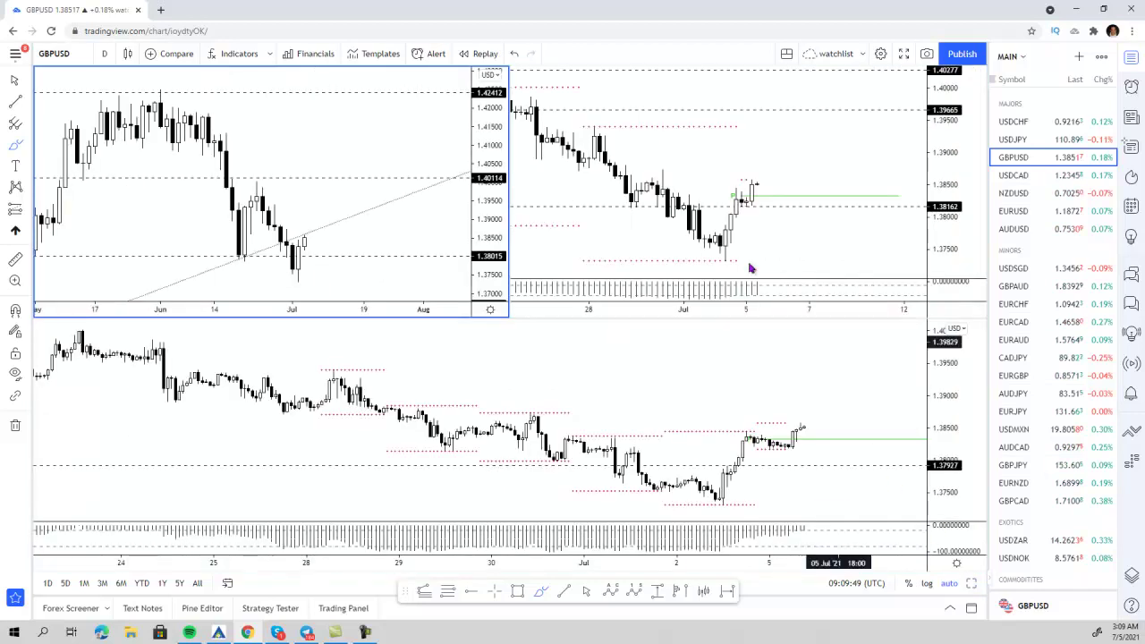
pyautogui.scroll(-2, 626, 362)
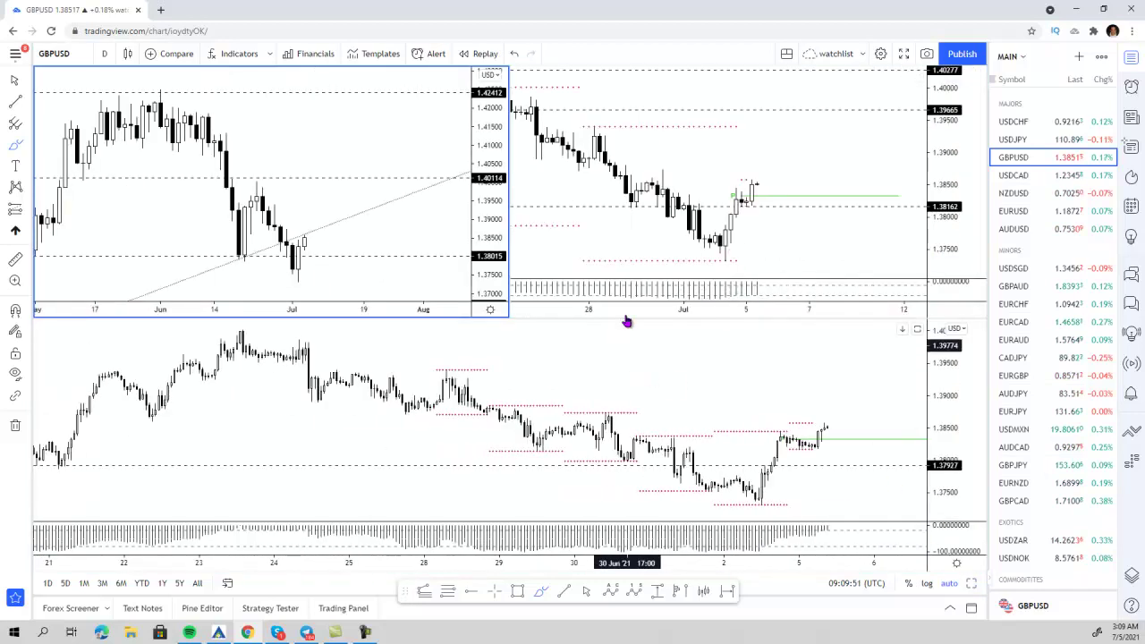
pyautogui.click(636, 232)
pyautogui.press('Delete')
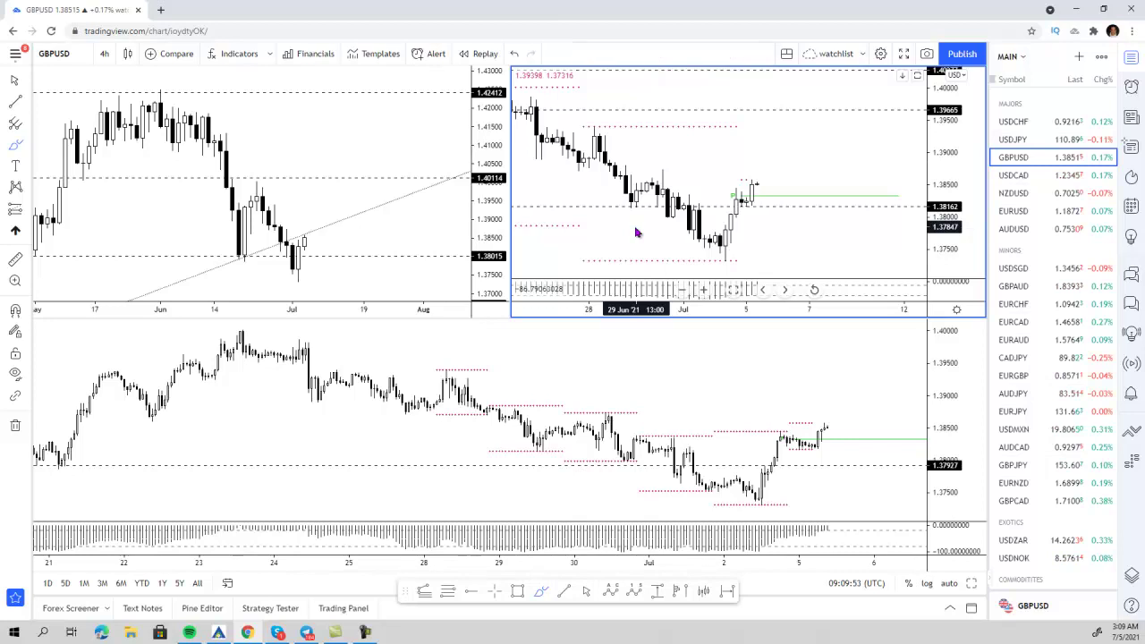
pyautogui.click(971, 585)
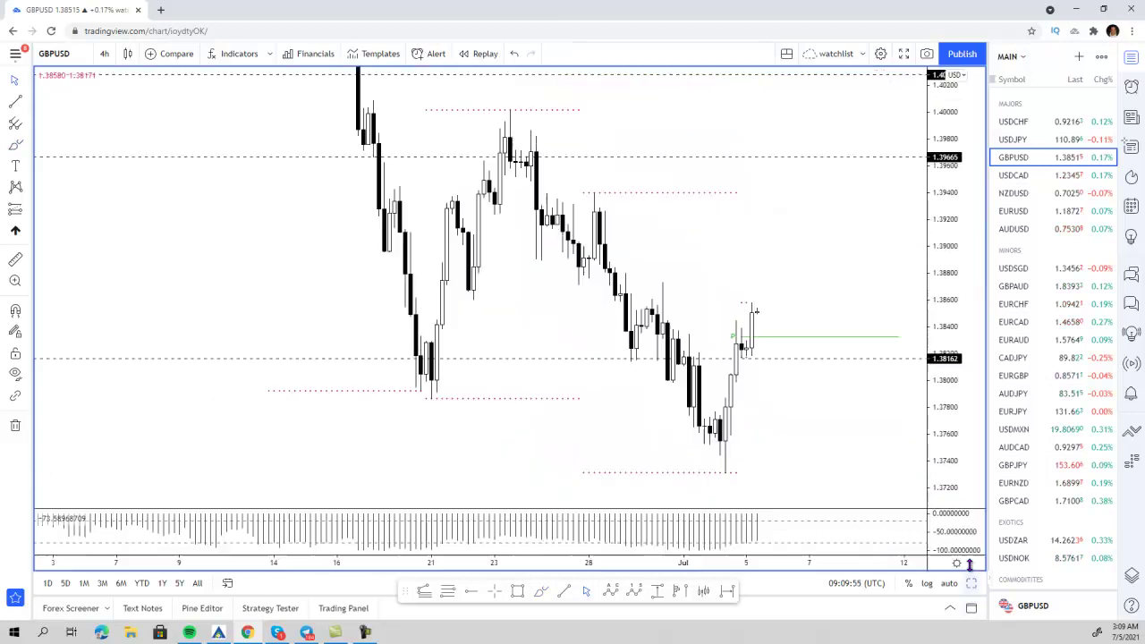
pyautogui.scroll(3, 793, 371)
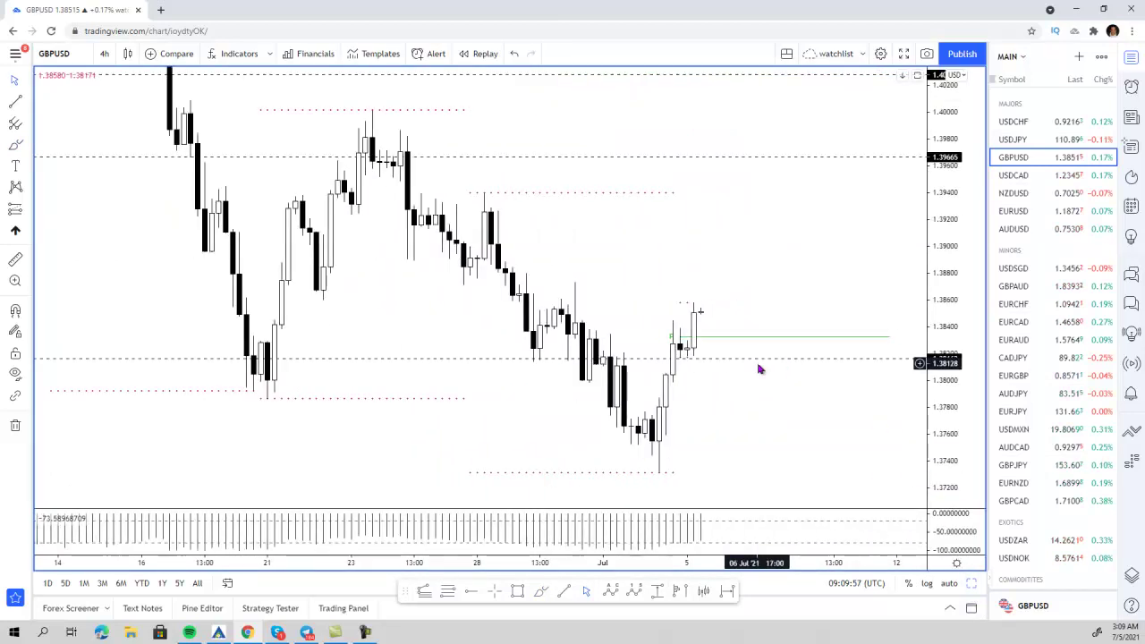
pyautogui.scroll(1, 759, 369)
pyautogui.moveTo(940, 220); pyautogui.dragTo(940, 268)
pyautogui.moveTo(597, 248); pyautogui.dragTo(647, 243)
pyautogui.scroll(-1, 647, 242)
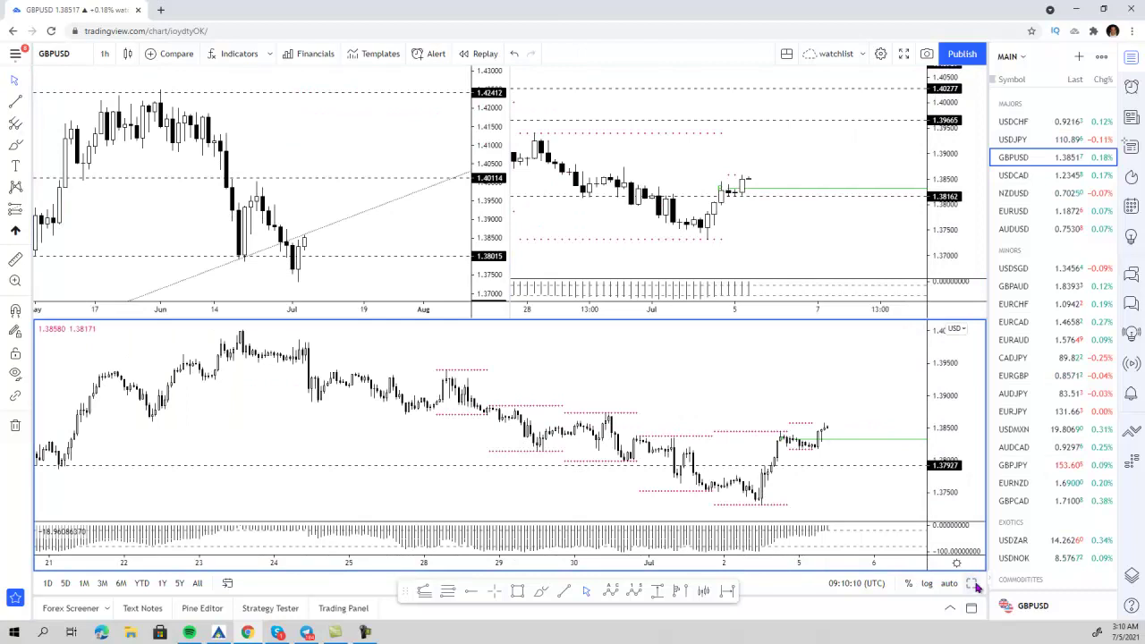
# - Enlarge the 1-hour GBPUSD chart, brush horizontal strokes at the 2 July high and below the 5 July low, and erase them
pyautogui.click(974, 585)
pyautogui.scroll(2, 815, 420)
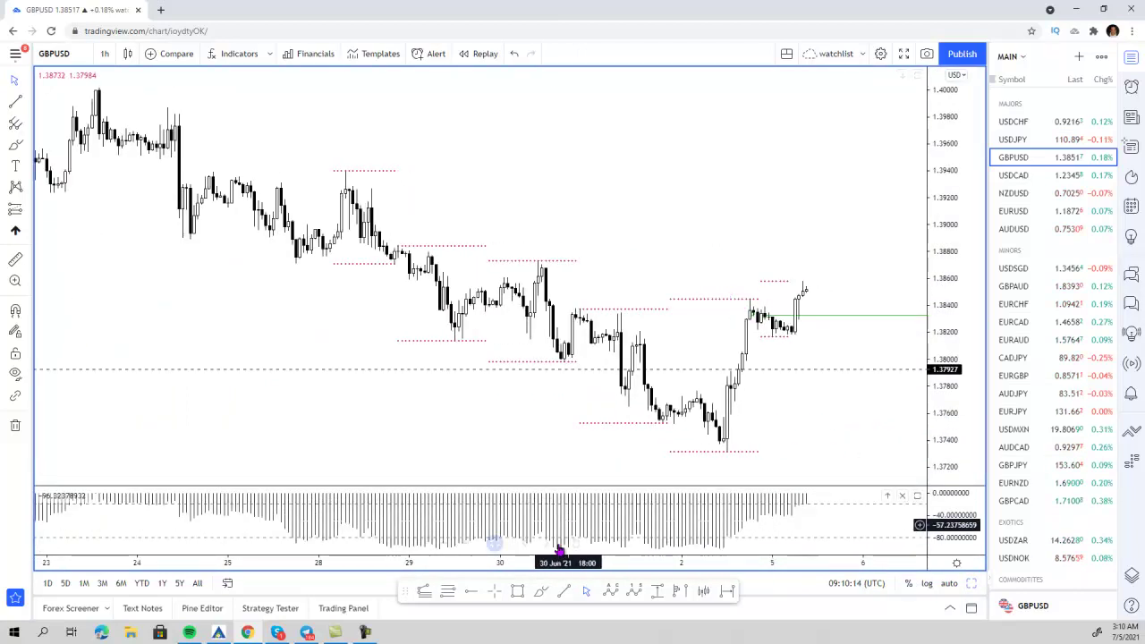
pyautogui.click(540, 592)
pyautogui.moveTo(732, 297); pyautogui.dragTo(833, 297)
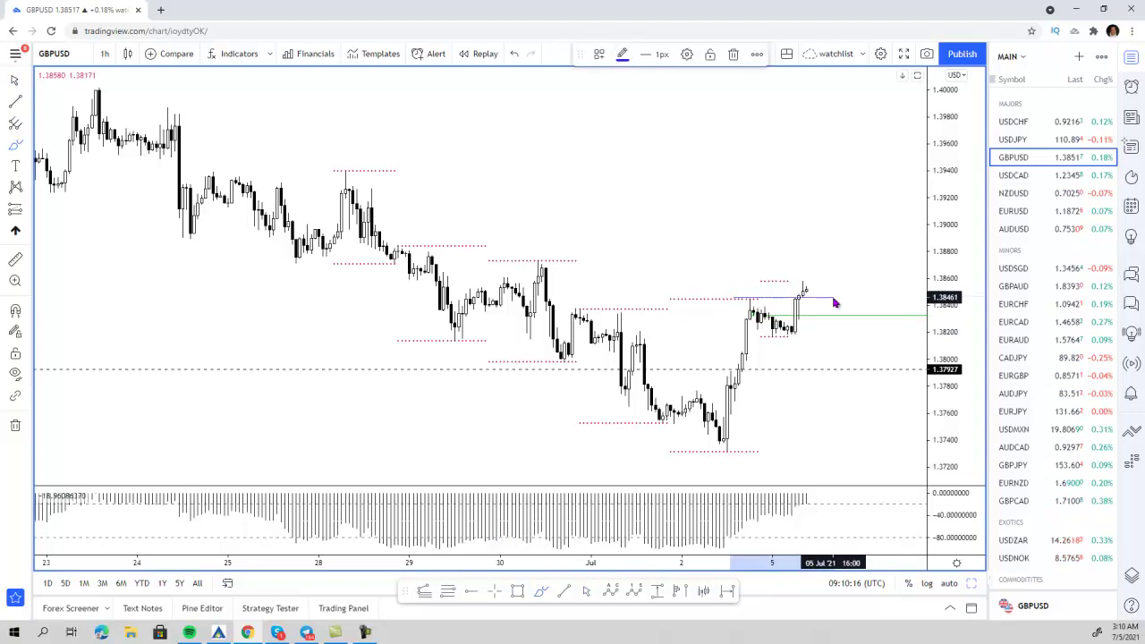
pyautogui.moveTo(751, 341); pyautogui.dragTo(831, 340)
pyautogui.moveTo(738, 299); pyautogui.dragTo(813, 312)
pyautogui.hotkey('ctrl', 'z')
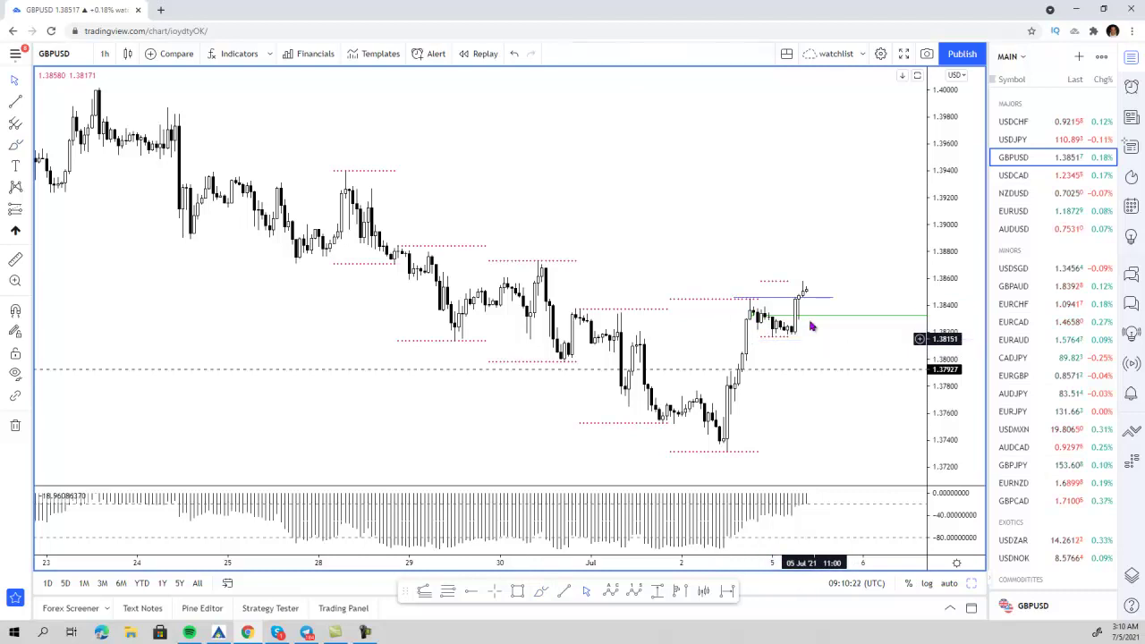
pyautogui.click(820, 297)
pyautogui.press('Delete')
pyautogui.scroll(-1, 786, 304)
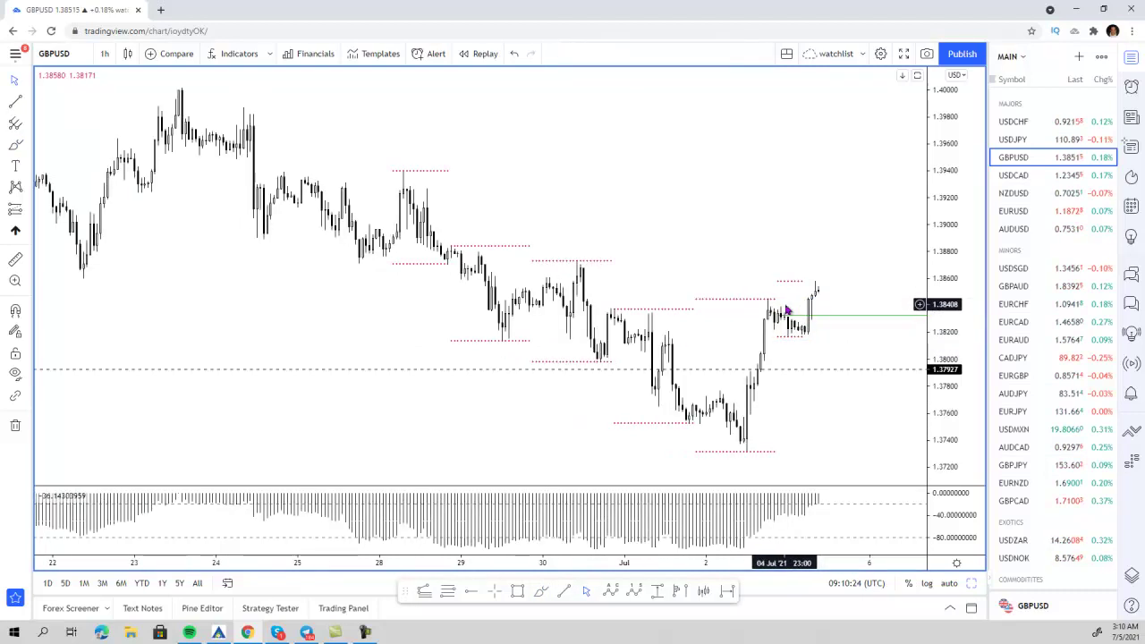
# - Trace the hourly swings from the 28 June high to the 2 July rebound with the brush and erase the path
pyautogui.click(543, 593)
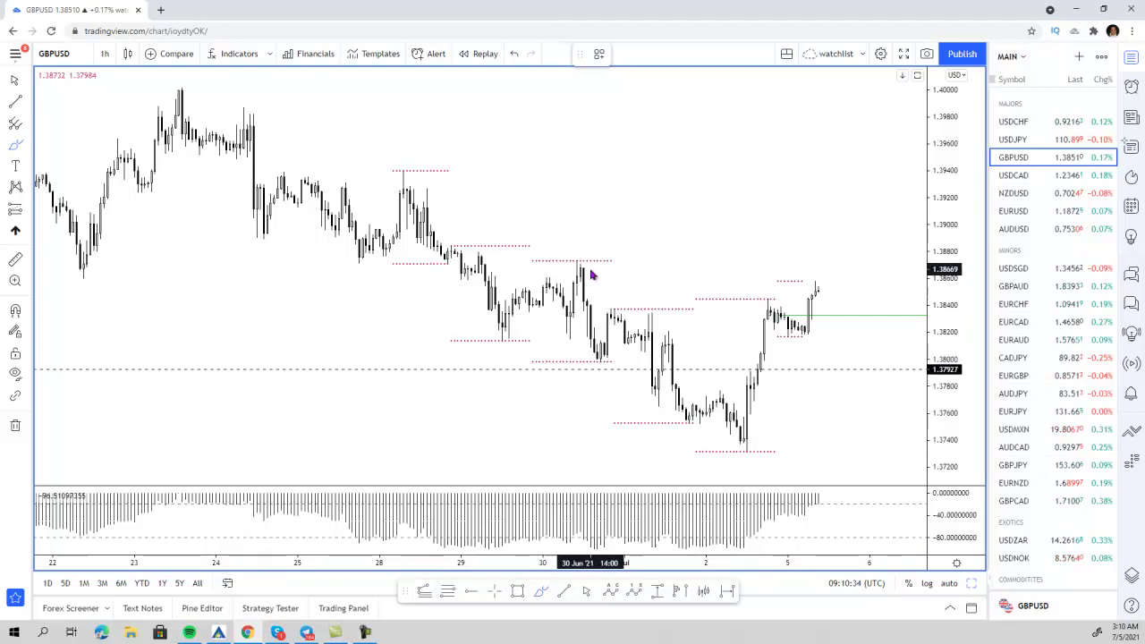
pyautogui.moveTo(404, 168)
pyautogui.mouseDown()
pyautogui.moveTo(410, 183)
pyautogui.moveTo(542, 263)
pyautogui.moveTo(639, 376)
pyautogui.moveTo(725, 422)
pyautogui.moveTo(775, 333)
pyautogui.mouseUp()
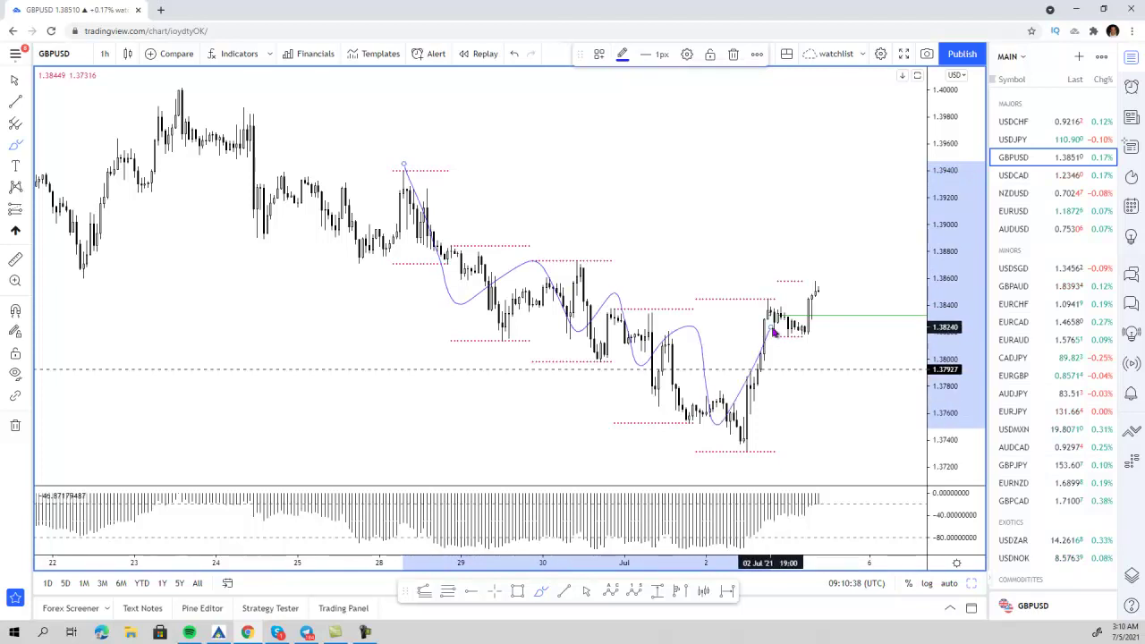
pyautogui.press('Delete')
# - Move the dashed horizontal level at 1.37927 up to the 22 June low at 1.38608
pyautogui.scroll(-3, 775, 332)
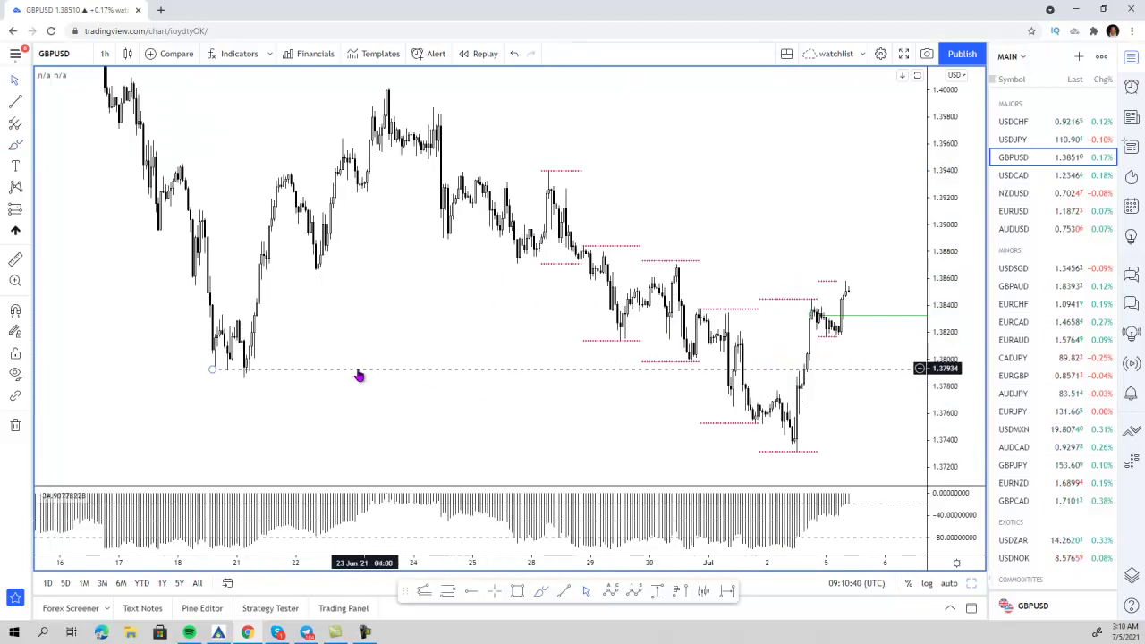
pyautogui.click(318, 277)
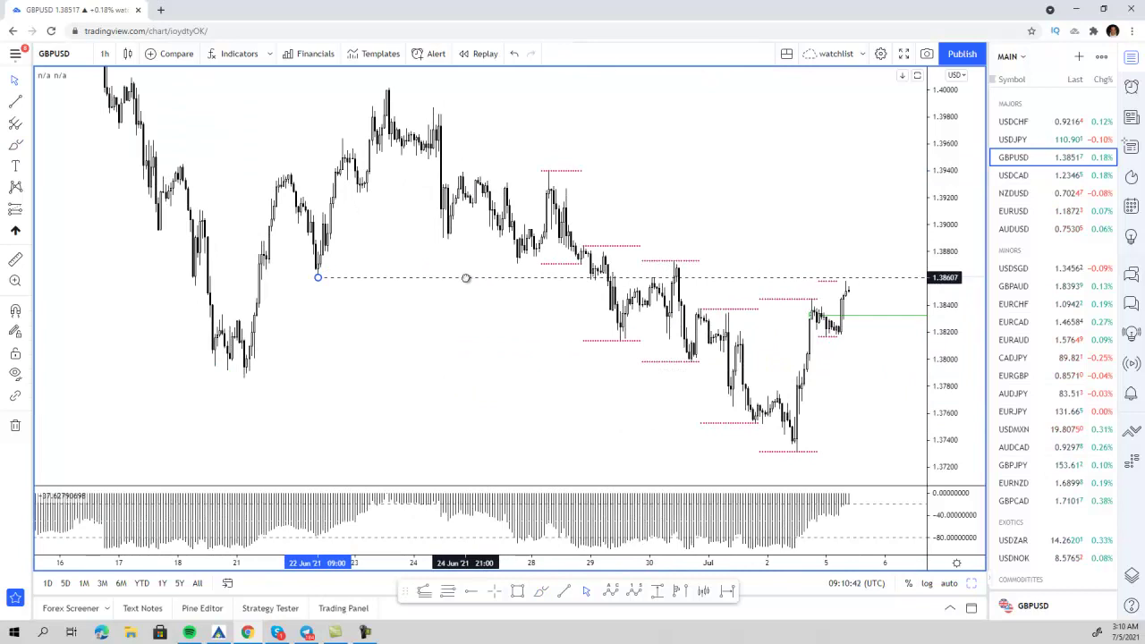
pyautogui.scroll(2, 493, 394)
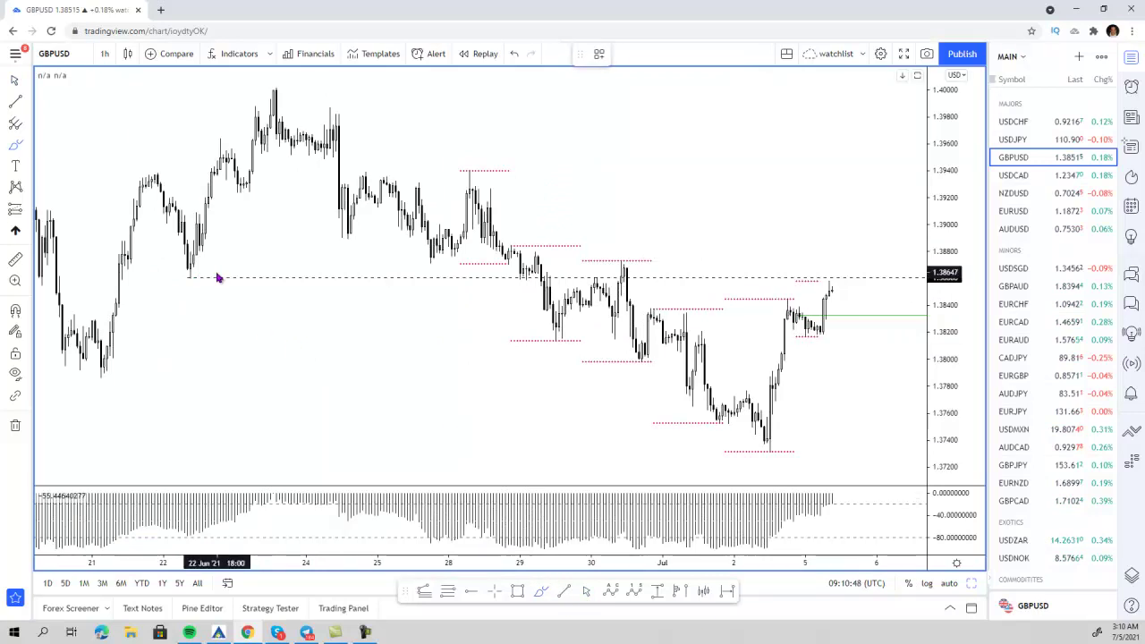
# - Brush-mark the rise from the 22 June low, an arrow onto the 30 June high and the decline from 28 June, erasing each
pyautogui.moveTo(195, 269)
pyautogui.mouseDown()
pyautogui.moveTo(179, 265)
pyautogui.moveTo(215, 268)
pyautogui.moveTo(187, 261)
pyautogui.moveTo(196, 273)
pyautogui.moveTo(262, 171)
pyautogui.moveTo(261, 195)
pyautogui.mouseUp()
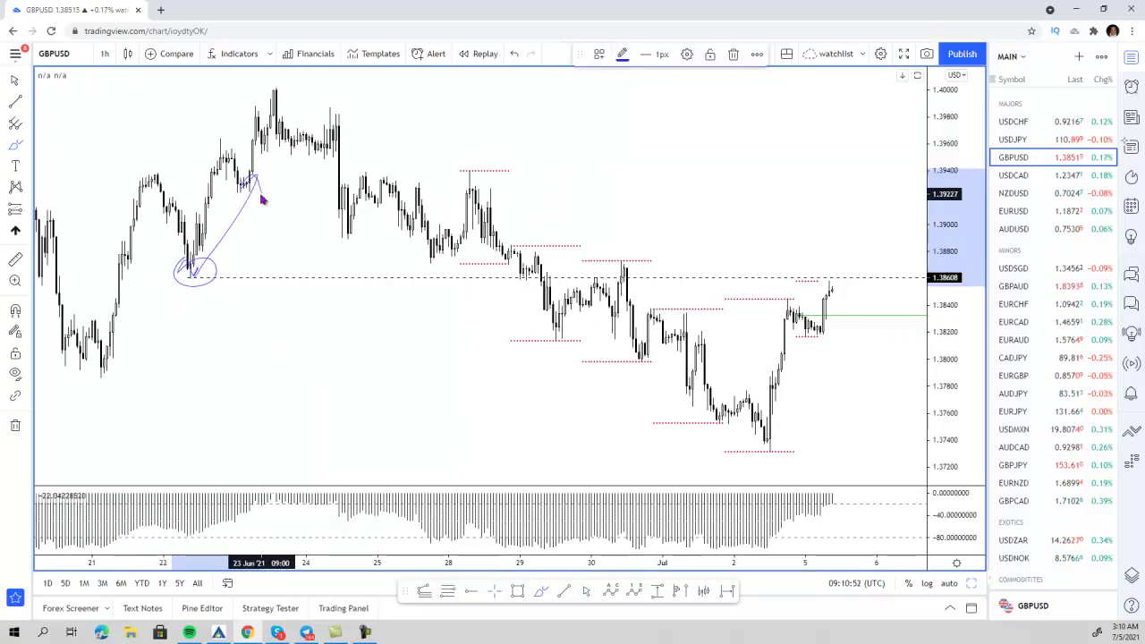
pyautogui.press('Delete')
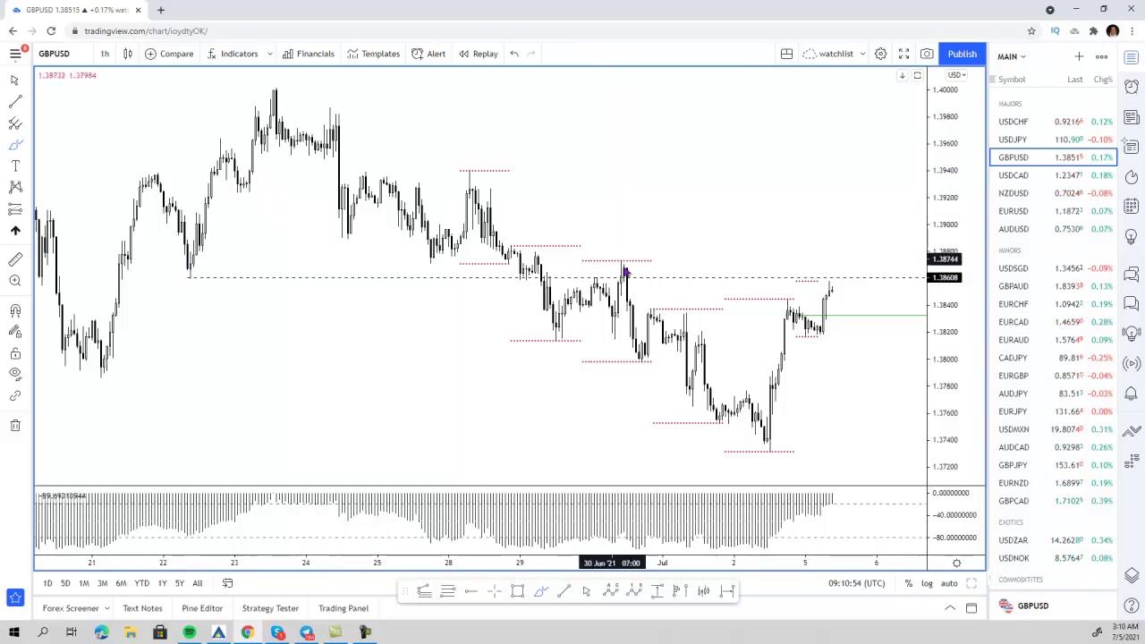
pyautogui.moveTo(634, 124); pyautogui.dragTo(626, 269)
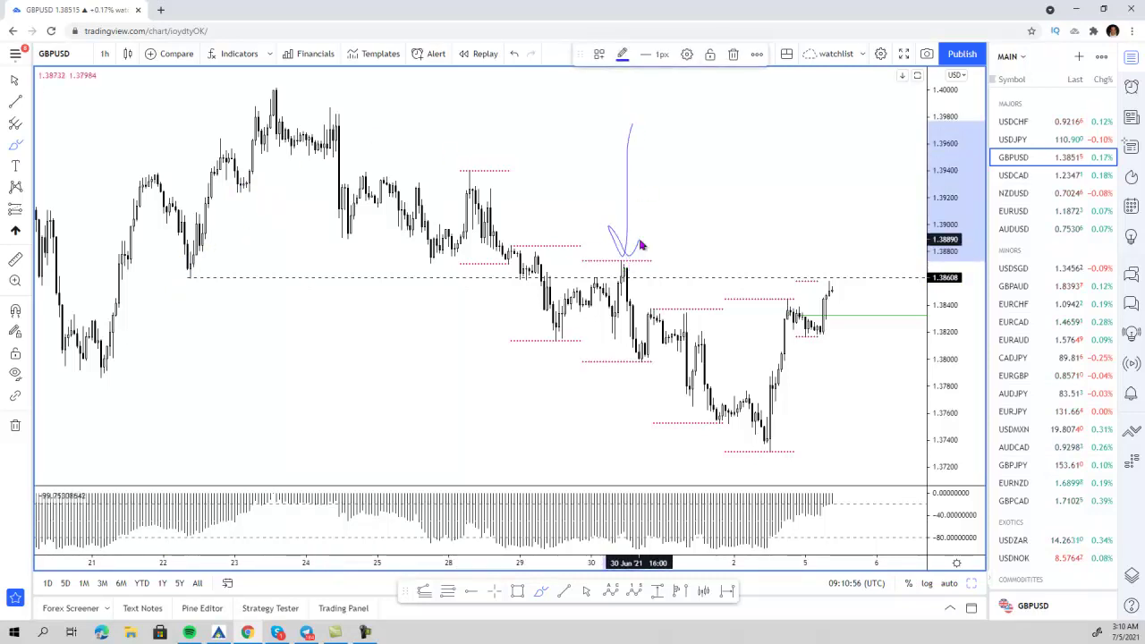
pyautogui.press('Delete')
pyautogui.moveTo(490, 207)
pyautogui.mouseDown()
pyautogui.moveTo(545, 338)
pyautogui.moveTo(629, 282)
pyautogui.mouseUp()
pyautogui.press('Delete')
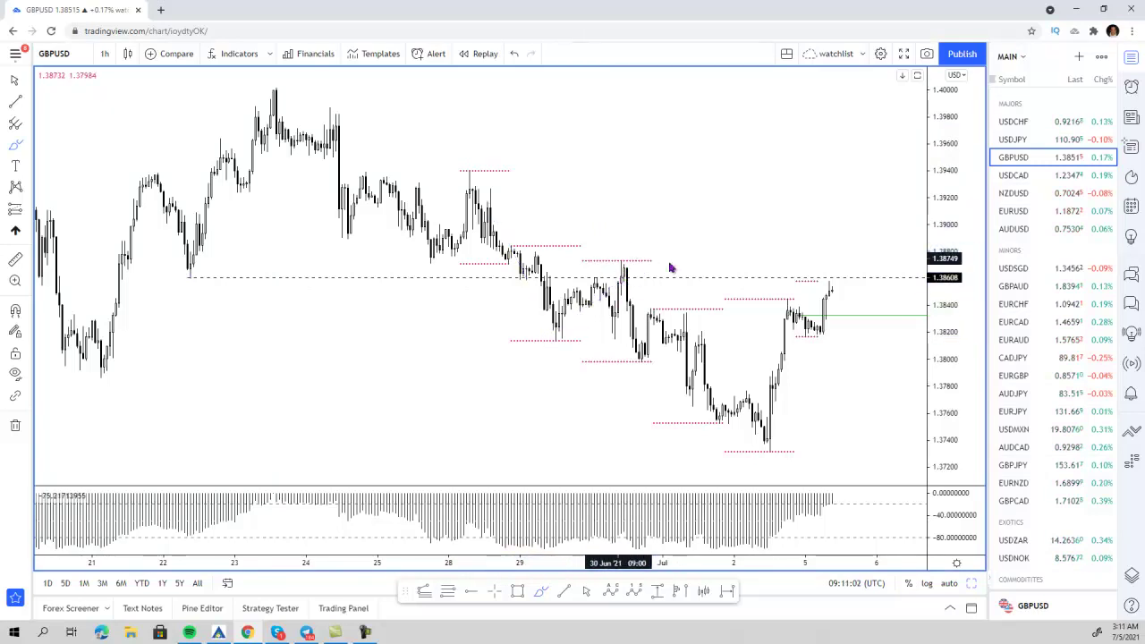
# - Brush around the recent 1-hour highs, stroke horizontal lines at the 2 July high and under the 5 July low, and erase all marks
pyautogui.moveTo(787, 281)
pyautogui.mouseDown()
pyautogui.moveTo(762, 289)
pyautogui.moveTo(867, 274)
pyautogui.moveTo(742, 268)
pyautogui.moveTo(814, 291)
pyautogui.mouseUp()
pyautogui.press('Delete')
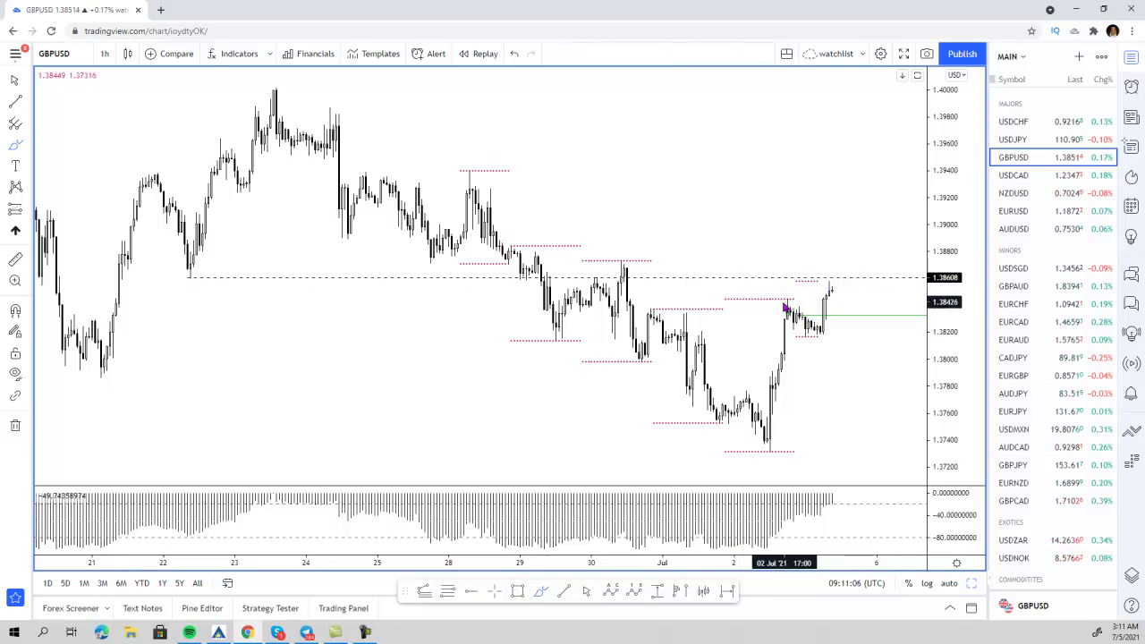
pyautogui.moveTo(777, 303)
pyautogui.mouseDown()
pyautogui.moveTo(835, 297)
pyautogui.moveTo(849, 307)
pyautogui.moveTo(821, 338)
pyautogui.moveTo(850, 345)
pyautogui.mouseUp()
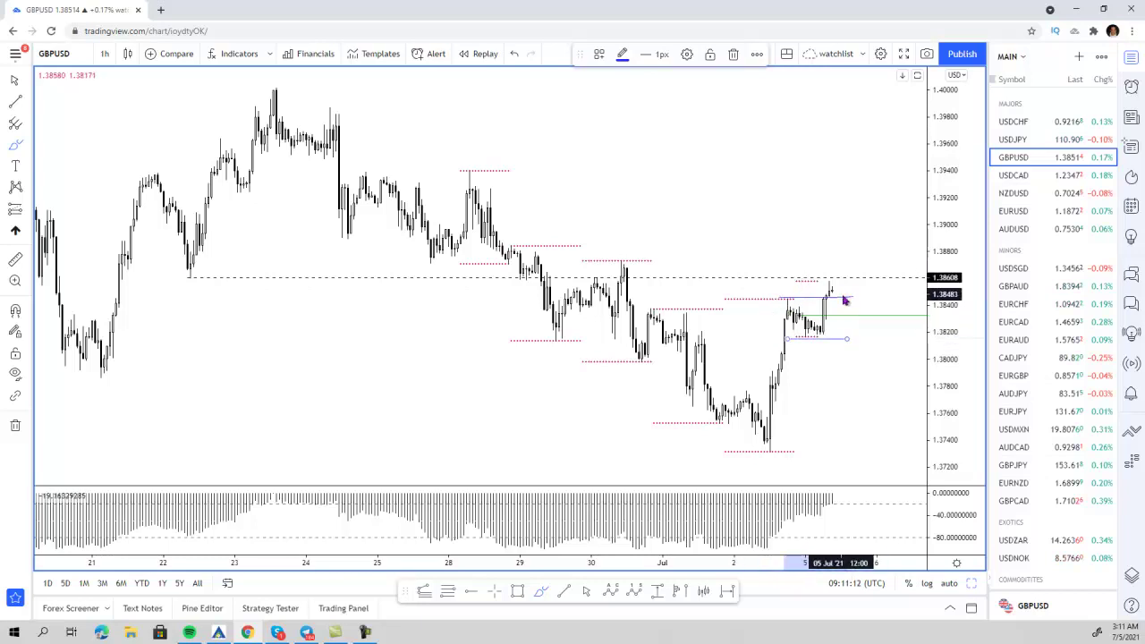
pyautogui.press('Delete')
pyautogui.press('Delete')
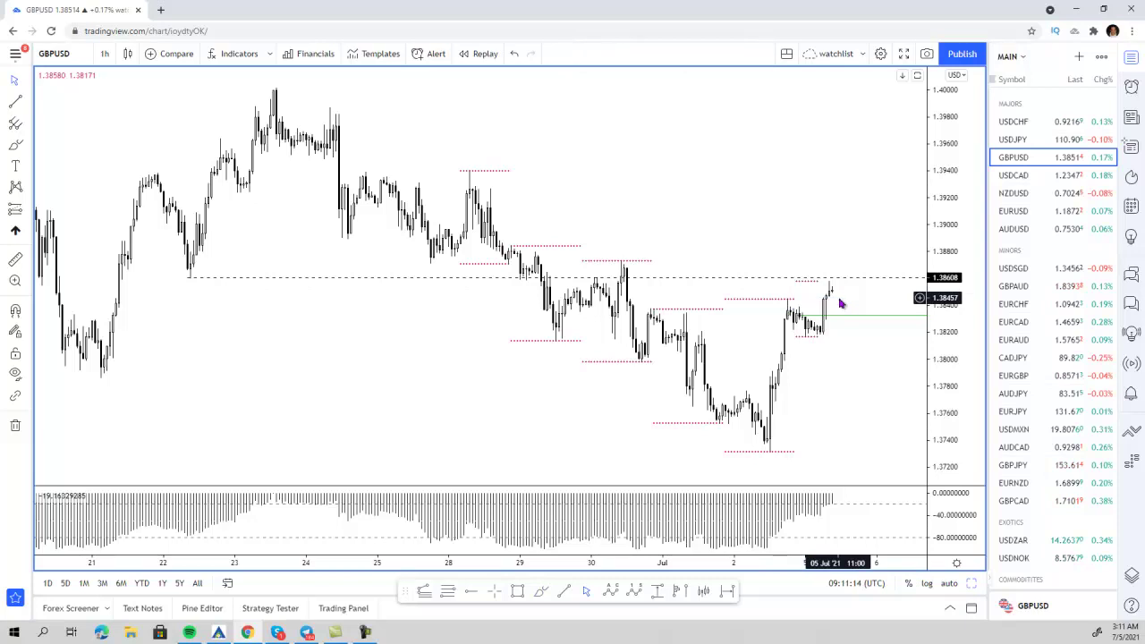
# - Redraw both horizontal brush strokes, loop the zone from the 30 June high across the 1.38608 level, and erase all three marks
pyautogui.click(543, 592)
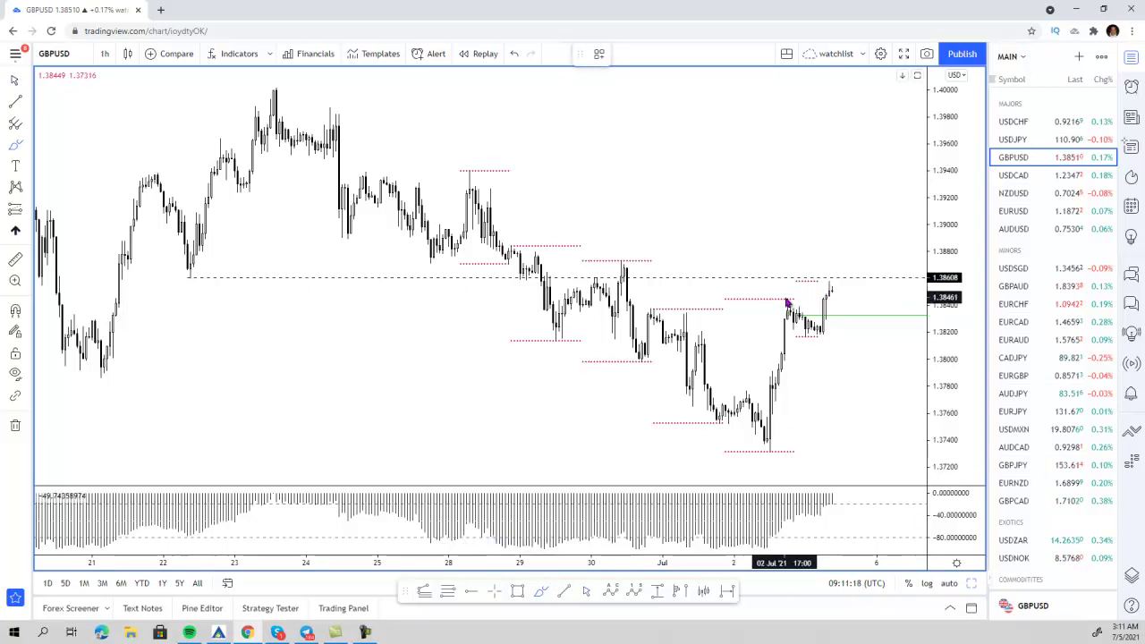
pyautogui.click(783, 299)
pyautogui.moveTo(798, 342); pyautogui.dragTo(860, 343)
pyautogui.moveTo(616, 261)
pyautogui.mouseDown()
pyautogui.moveTo(623, 283)
pyautogui.moveTo(898, 274)
pyautogui.moveTo(564, 264)
pyautogui.mouseUp()
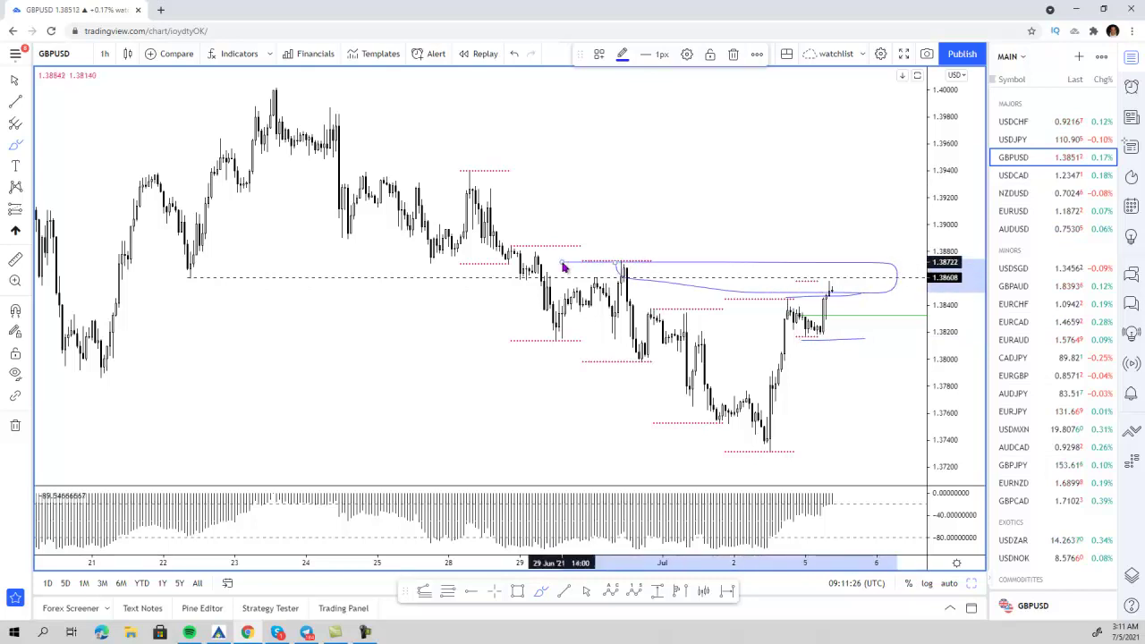
pyautogui.press('Delete')
pyautogui.click(847, 294)
pyautogui.press('Delete')
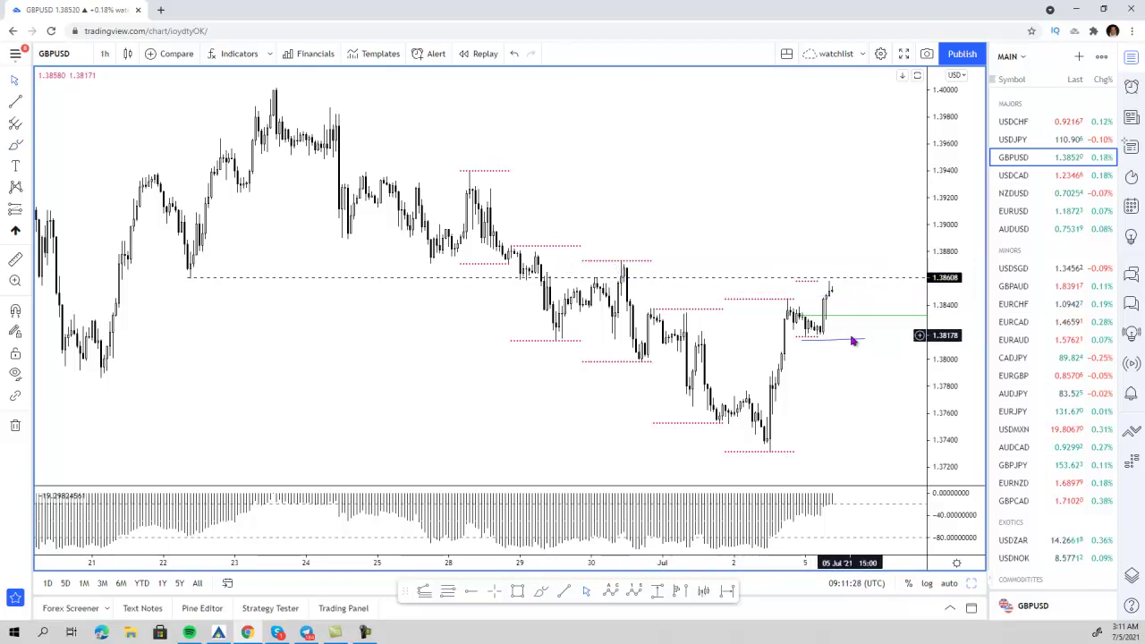
pyautogui.press('Delete')
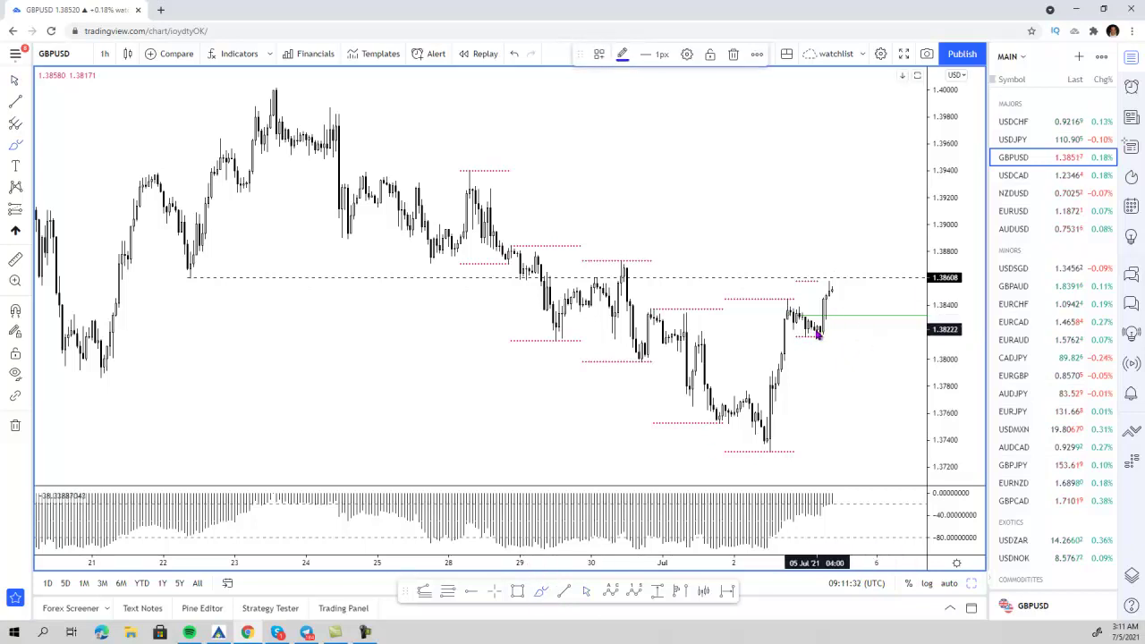
# - Sketch an upward brush path from the 5 July high beyond the 1.38608 level and erase it
pyautogui.moveTo(830, 272)
pyautogui.mouseDown()
pyautogui.moveTo(817, 273)
pyautogui.moveTo(831, 246)
pyautogui.moveTo(850, 279)
pyautogui.moveTo(884, 157)
pyautogui.moveTo(875, 205)
pyautogui.moveTo(906, 204)
pyautogui.mouseUp()
pyautogui.press('Delete')
pyautogui.press('Delete')
# - Brush a horizontal line just beneath the 5 July low on the GBPUSD 1-hour chart and erase it
pyautogui.scroll(1, 850, 288)
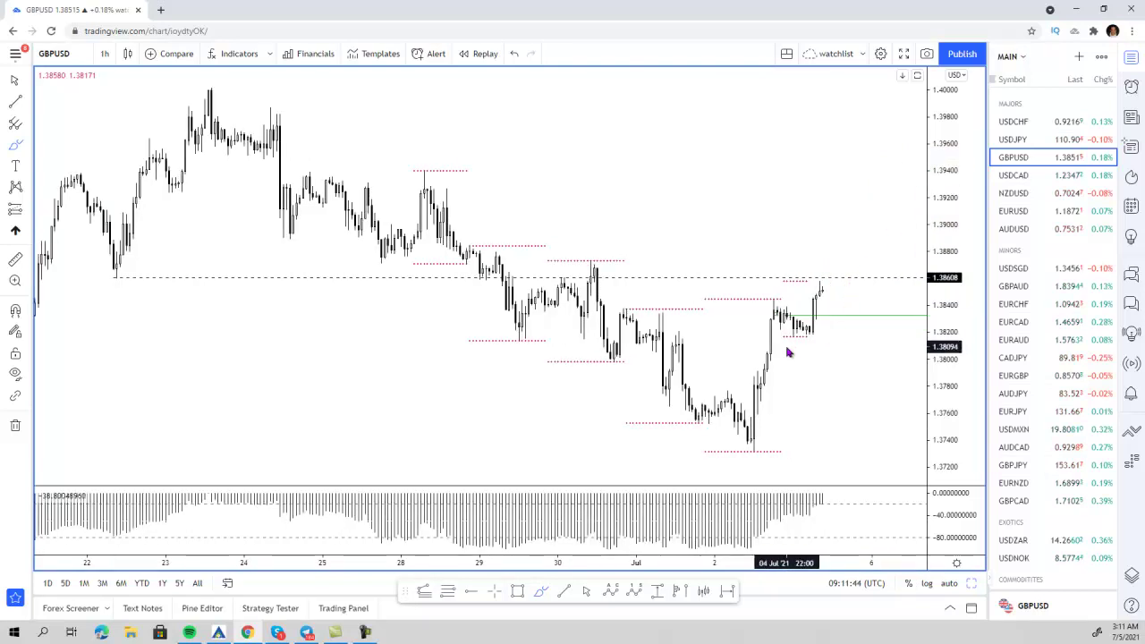
pyautogui.moveTo(785, 341); pyautogui.dragTo(879, 346)
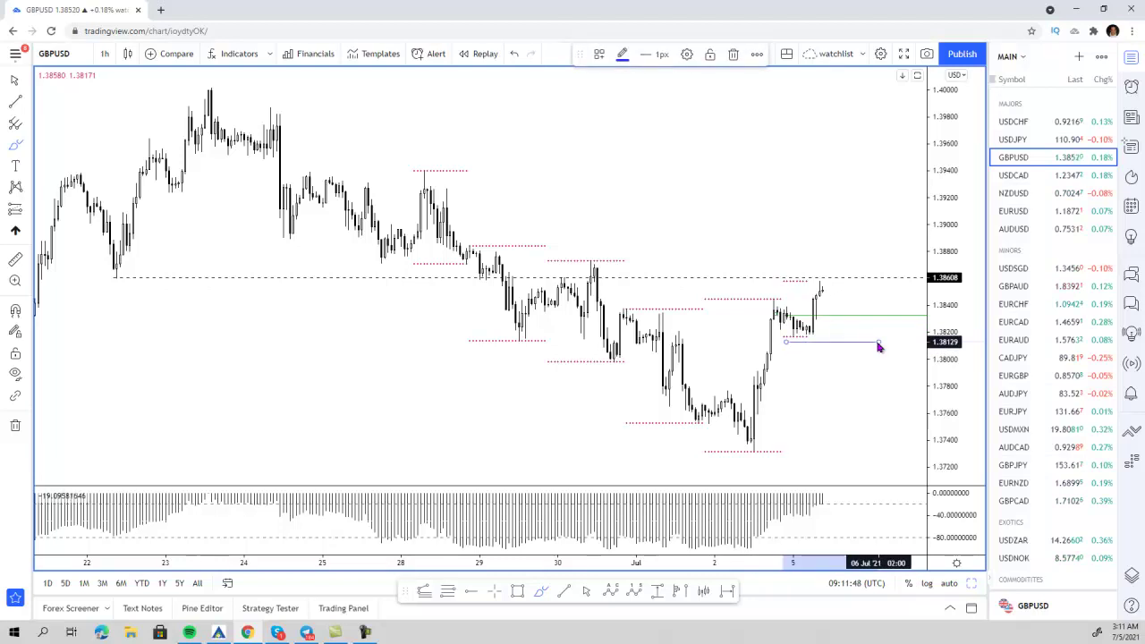
pyautogui.press('Delete')
pyautogui.scroll(-1, 880, 348)
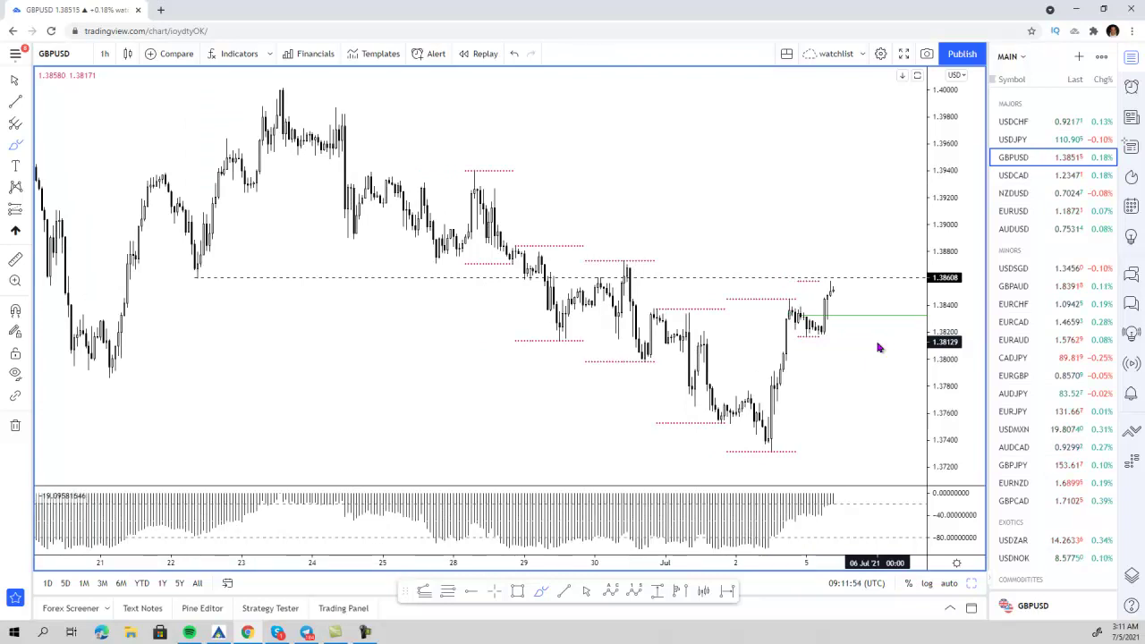
# - Load USDCAD from the watchlist and restore the three-chart layout, bringing the recent daily candles into closer view
pyautogui.click(1032, 177)
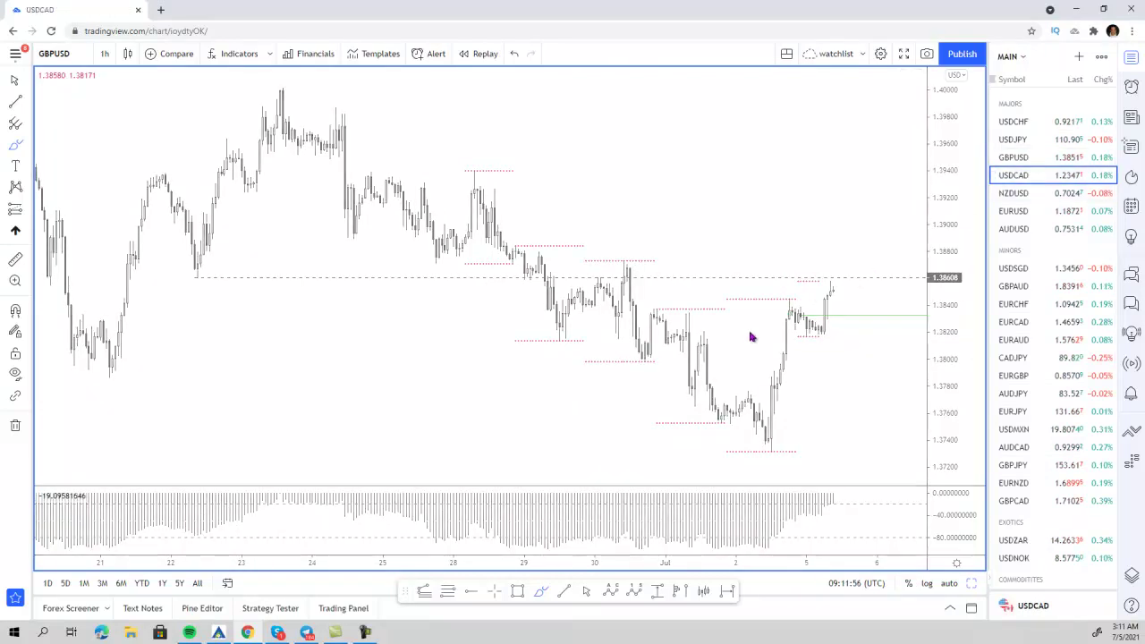
pyautogui.click(972, 583)
pyautogui.scroll(-2, 351, 219)
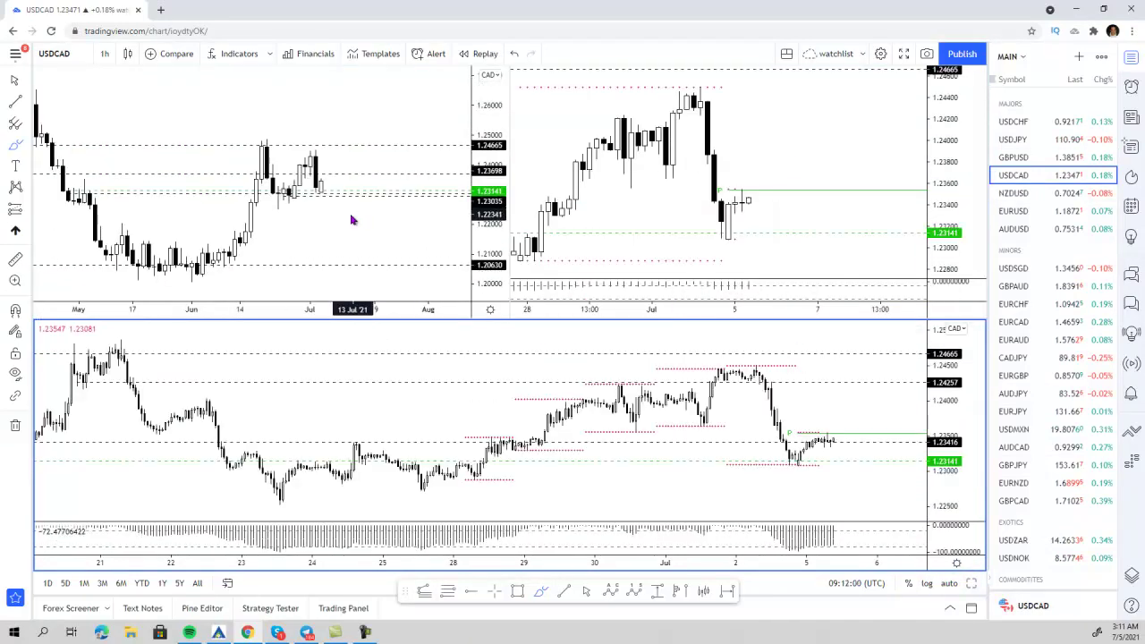
pyautogui.scroll(3, 352, 219)
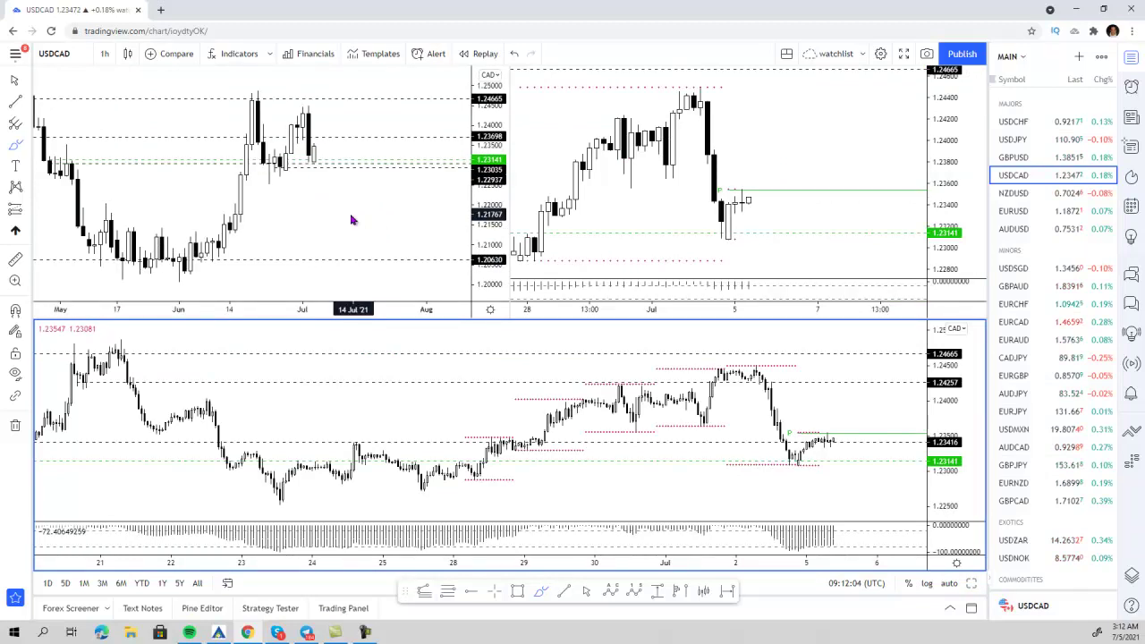
# - Circle the early-July highs on the 4-hour USDCAD chart with the brush and erase the mark
pyautogui.click(543, 594)
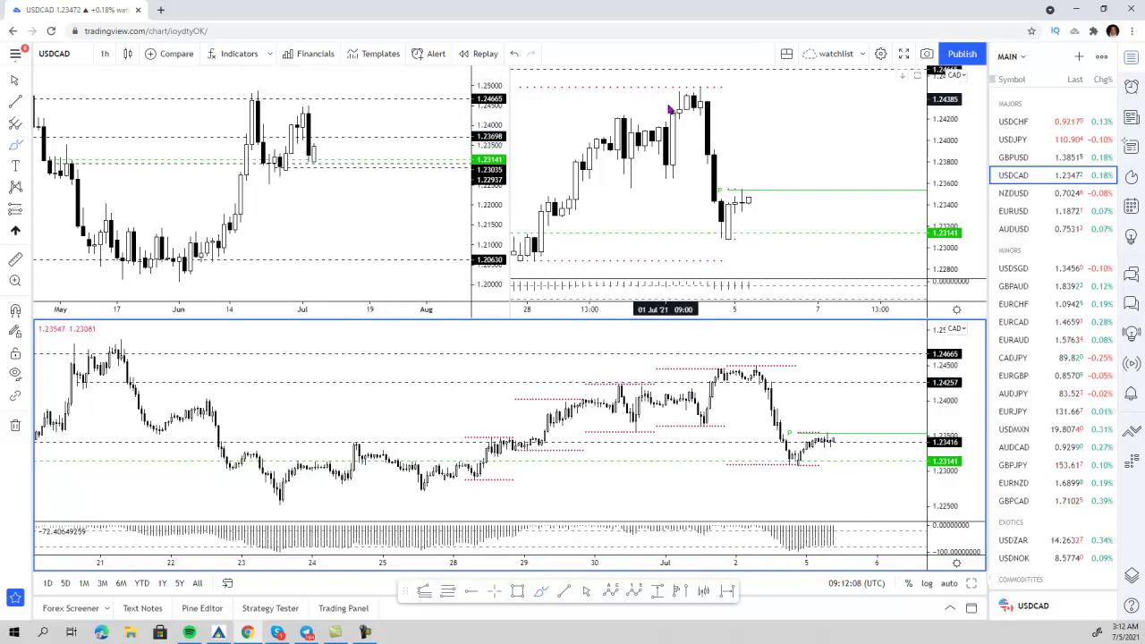
pyautogui.moveTo(678, 92); pyautogui.dragTo(679, 96)
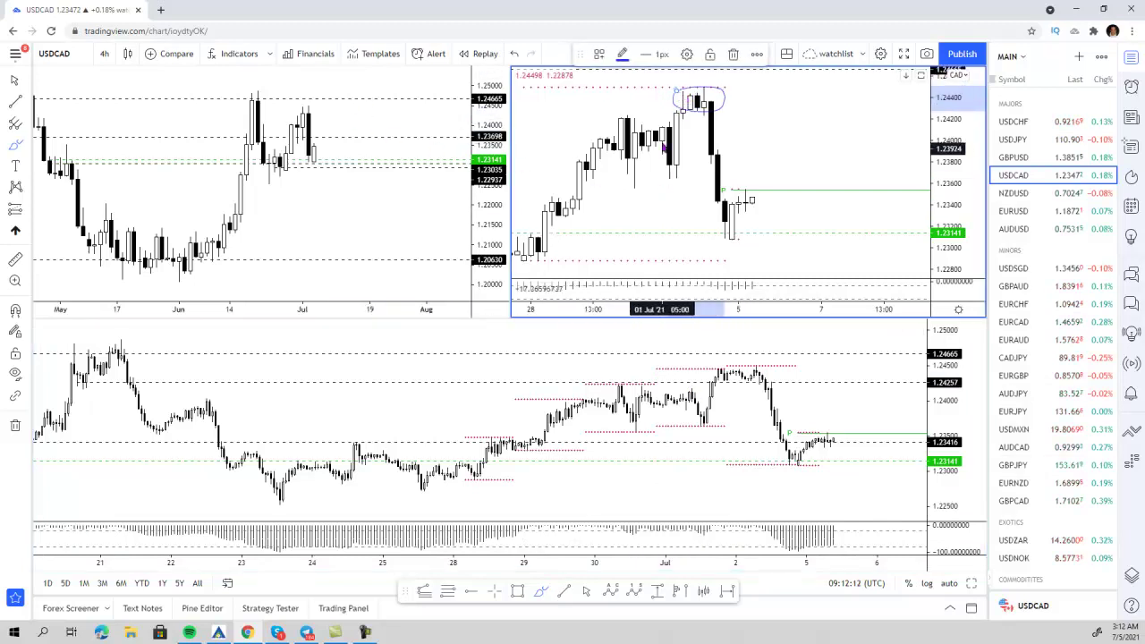
pyautogui.press('Delete')
pyautogui.scroll(-4, 669, 133)
pyautogui.scroll(-1, 669, 133)
pyautogui.press('Escape')
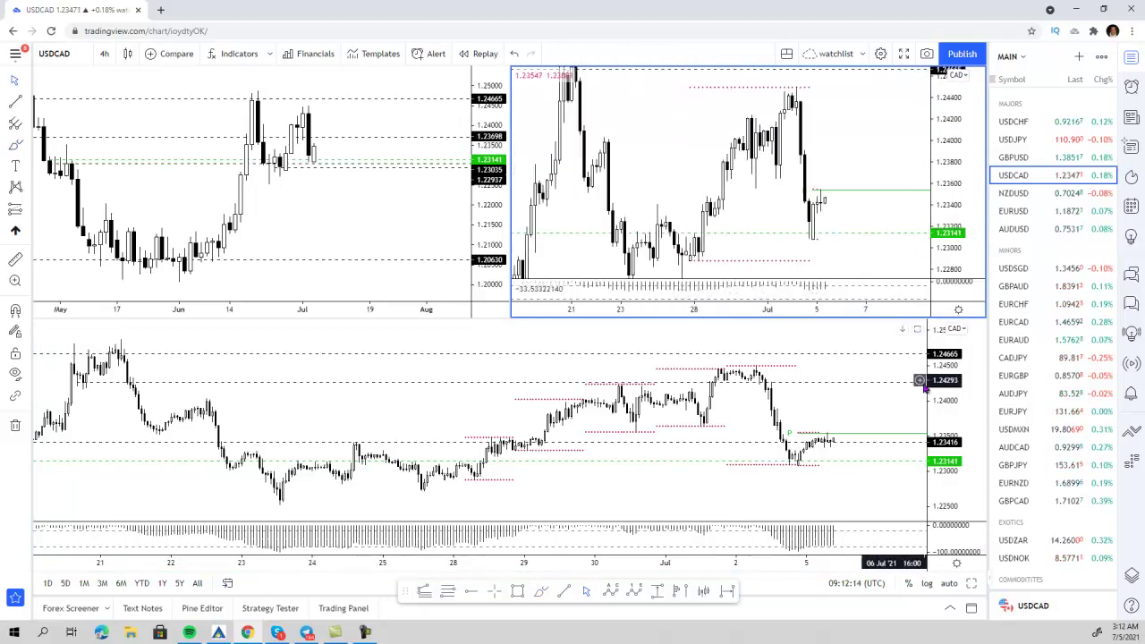
# - Enlarge the 4-hour chart, brush around the 21 June peak and along the late-June lows, and erase all marks
pyautogui.click(973, 583)
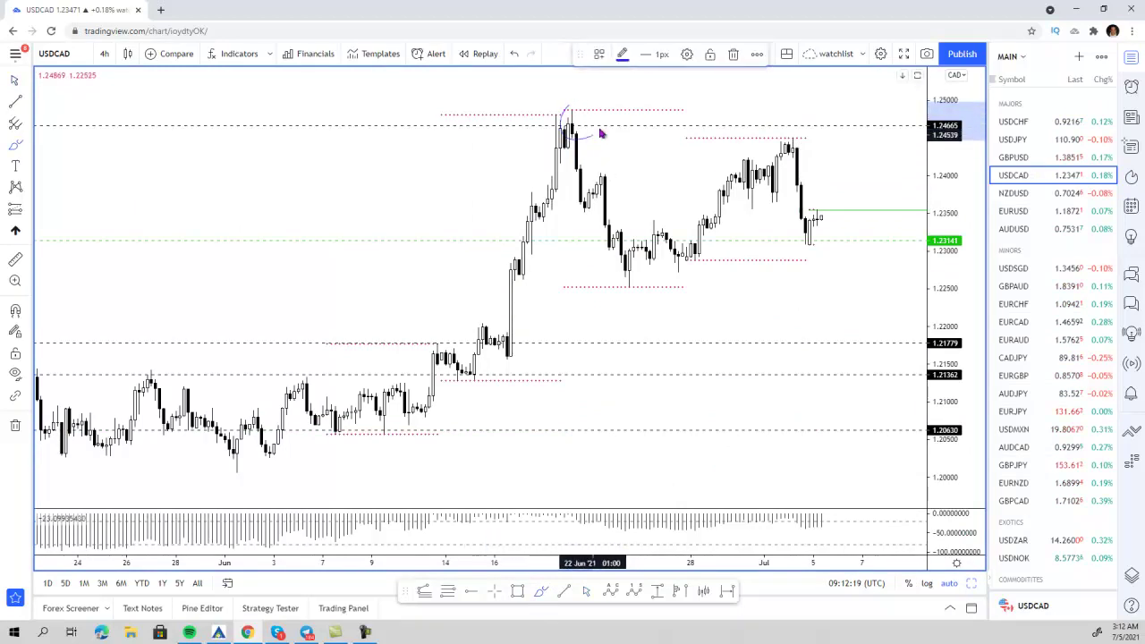
pyautogui.moveTo(590, 209)
pyautogui.mouseDown()
pyautogui.moveTo(631, 289)
pyautogui.moveTo(690, 251)
pyautogui.mouseUp()
pyautogui.moveTo(622, 291); pyautogui.dragTo(760, 251)
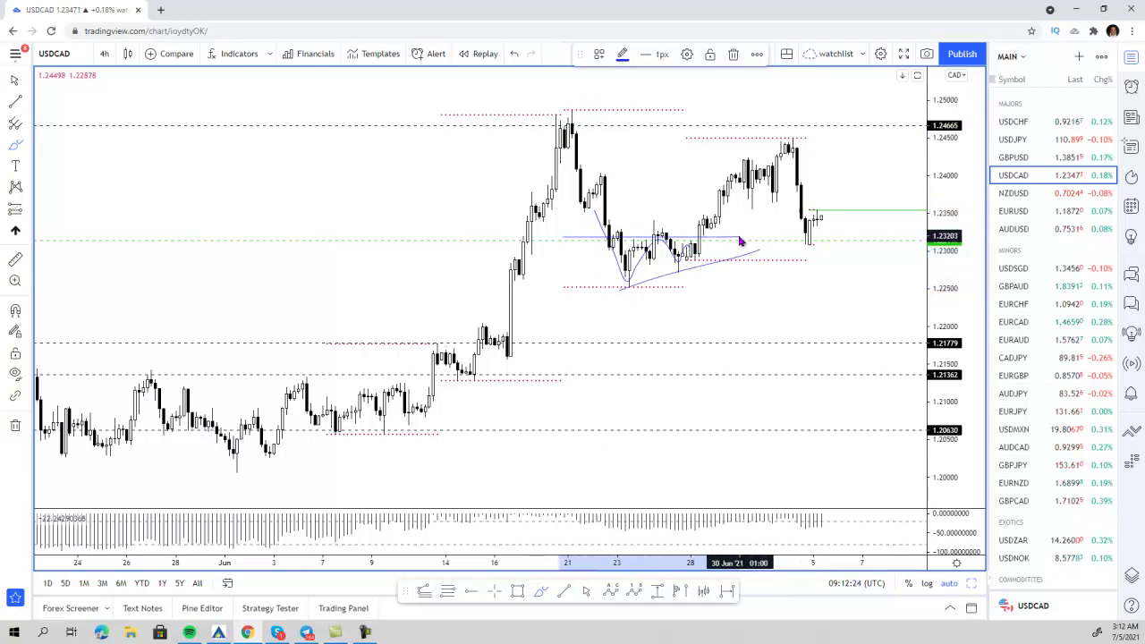
pyautogui.press('Escape')
pyautogui.click(690, 268)
pyautogui.press('Delete')
pyautogui.click(670, 253)
pyautogui.press('Delete')
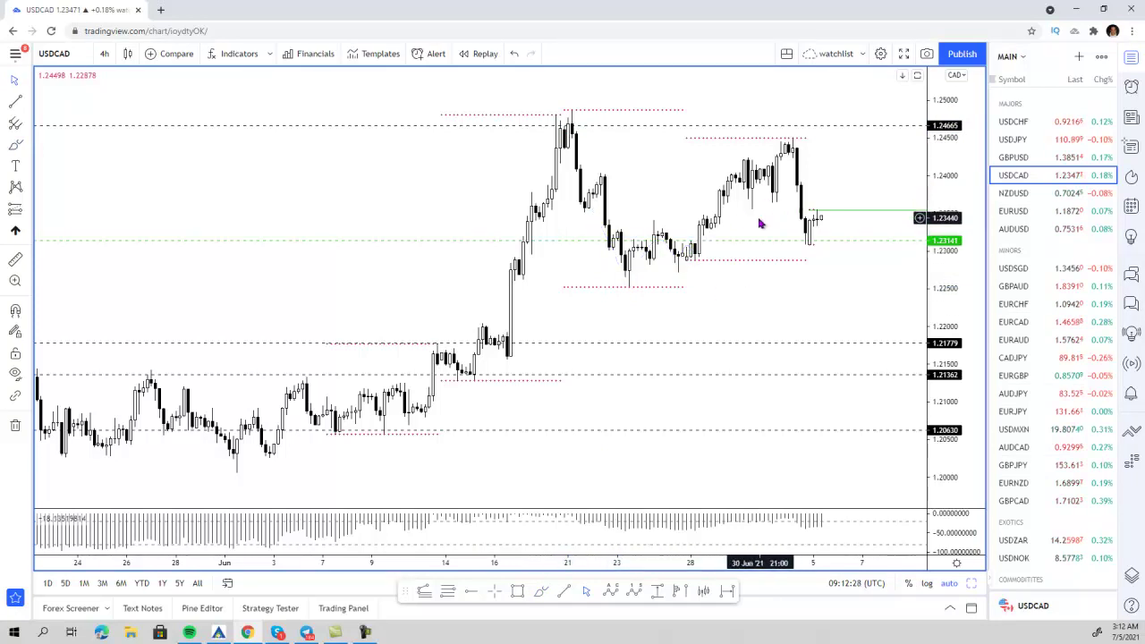
# - Enlarge the daily USDCAD chart in place of the 4-hour one and remove the 1.23141 and 1.22937 levels
pyautogui.scroll(2, 690, 235)
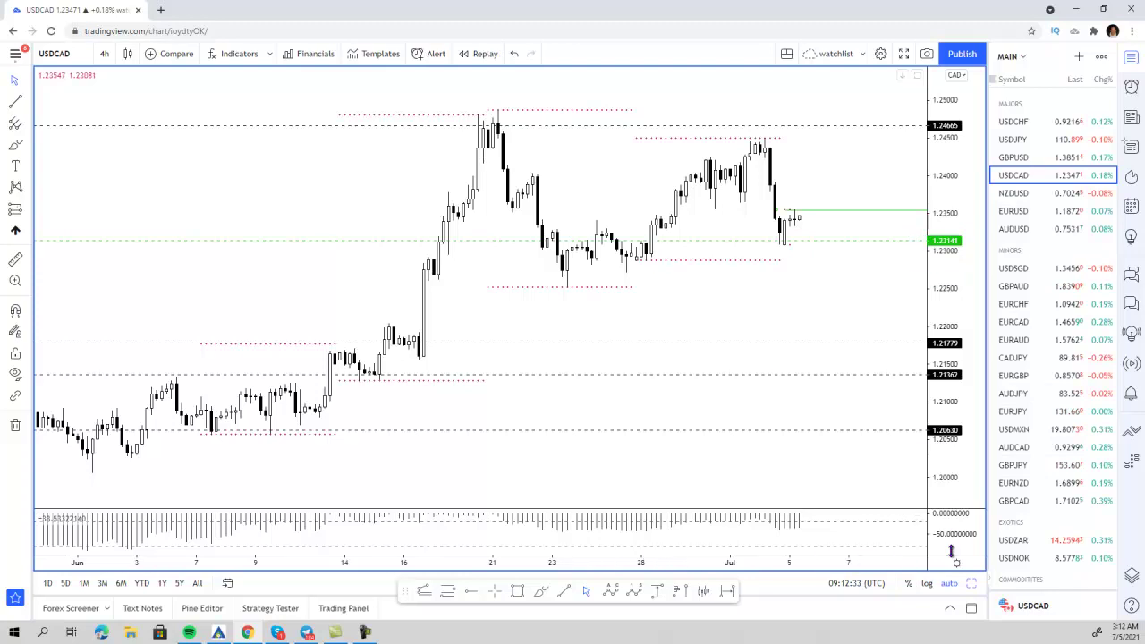
pyautogui.click(971, 583)
pyautogui.click(345, 215)
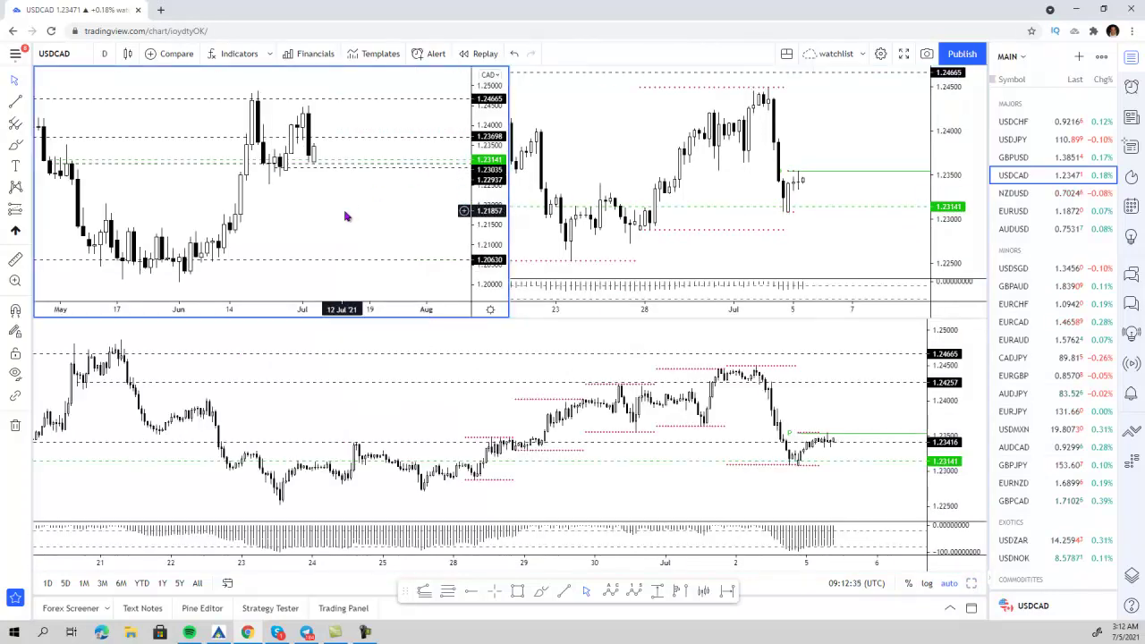
pyautogui.click(971, 582)
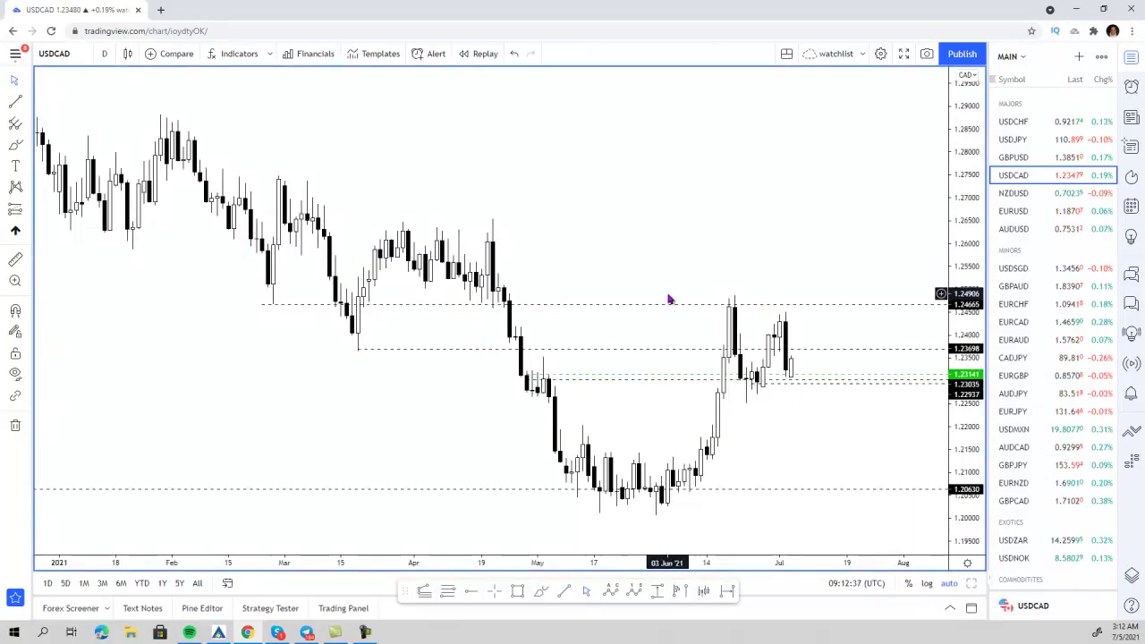
pyautogui.scroll(4, 619, 324)
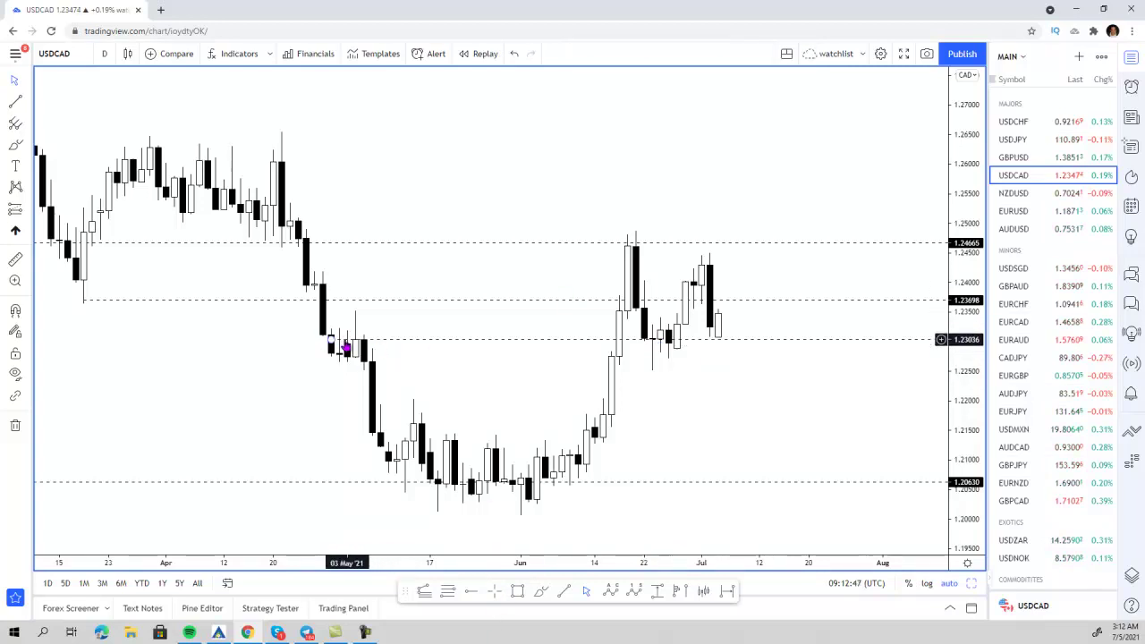
# - Circle the late-April to early-May candles at the 1.23035 level, brush a downward arrow onto them, and erase both marks
pyautogui.click(538, 594)
pyautogui.moveTo(378, 328)
pyautogui.mouseDown()
pyautogui.moveTo(307, 334)
pyautogui.moveTo(388, 328)
pyautogui.moveTo(337, 328)
pyautogui.mouseUp()
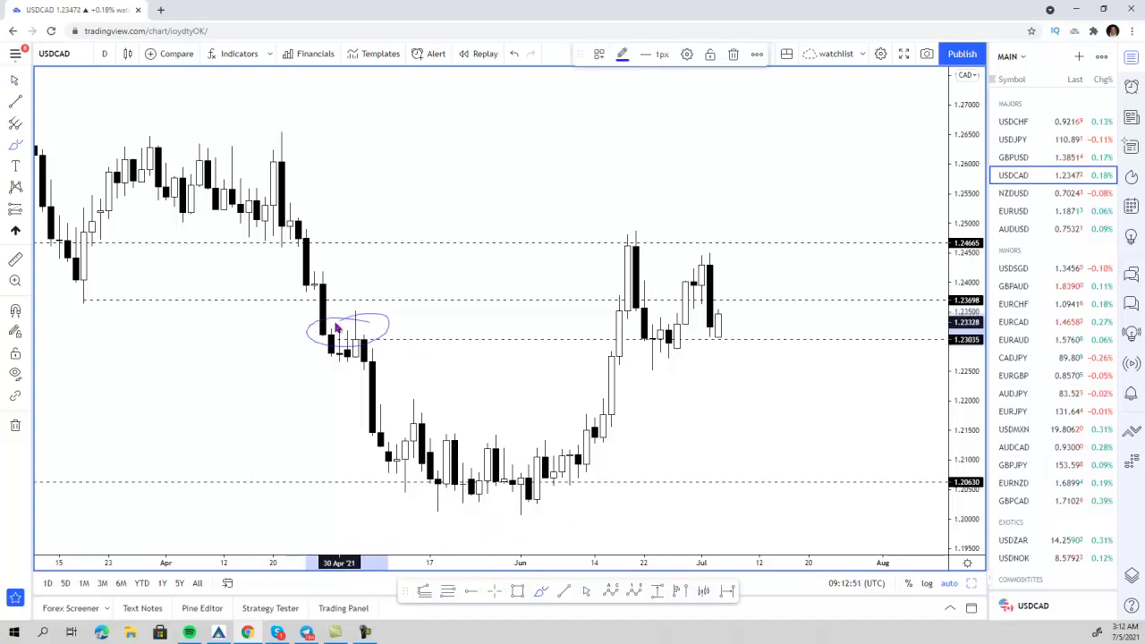
pyautogui.press('Delete')
pyautogui.moveTo(372, 183)
pyautogui.mouseDown()
pyautogui.moveTo(364, 344)
pyautogui.moveTo(349, 309)
pyautogui.moveTo(387, 308)
pyautogui.mouseUp()
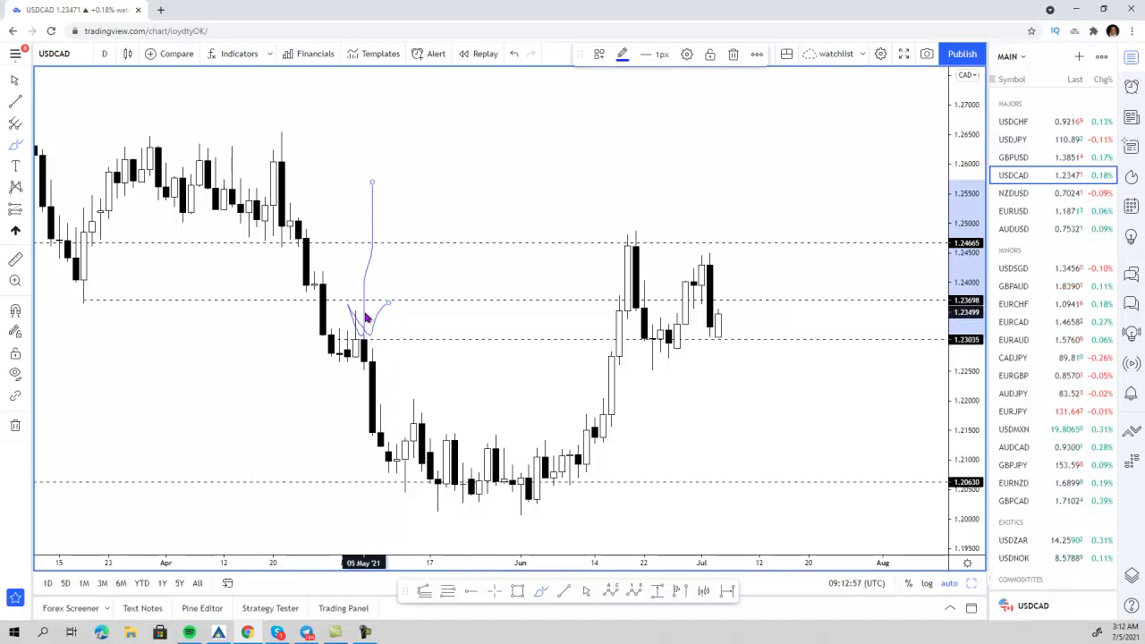
pyautogui.press('Delete')
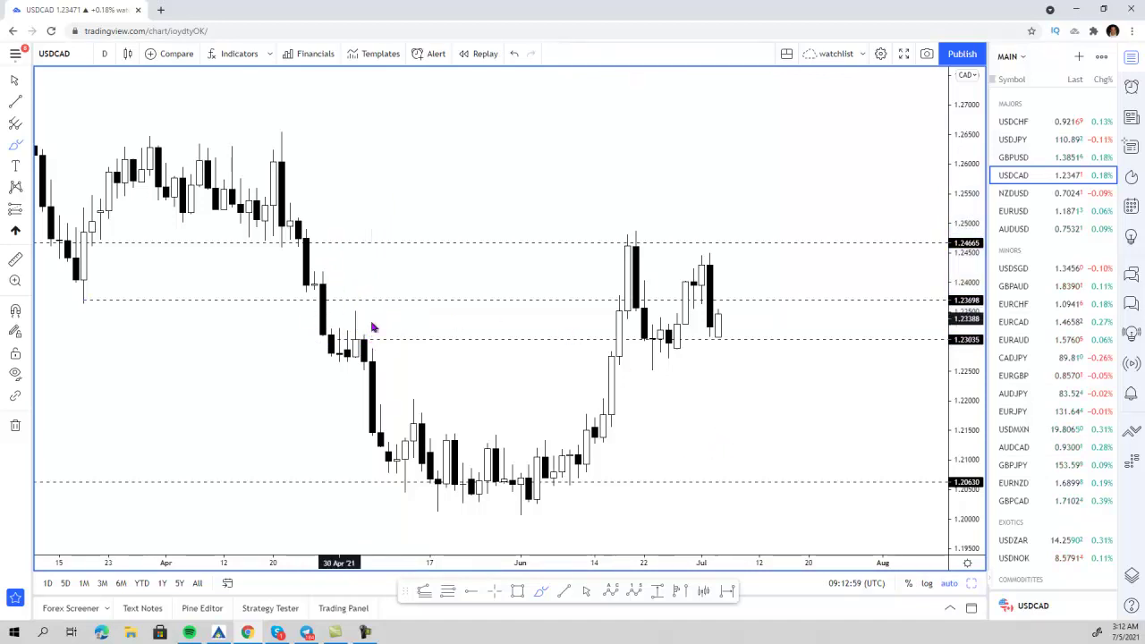
# - Brush upward marks beneath the late-June lows and beneath the latest daily candle, erasing each one
pyautogui.moveTo(669, 518)
pyautogui.mouseDown()
pyautogui.moveTo(672, 379)
pyautogui.moveTo(649, 398)
pyautogui.moveTo(689, 386)
pyautogui.mouseUp()
pyautogui.press('Delete')
pyautogui.moveTo(726, 457)
pyautogui.mouseDown()
pyautogui.moveTo(725, 345)
pyautogui.moveTo(746, 370)
pyautogui.mouseUp()
pyautogui.press('Delete')
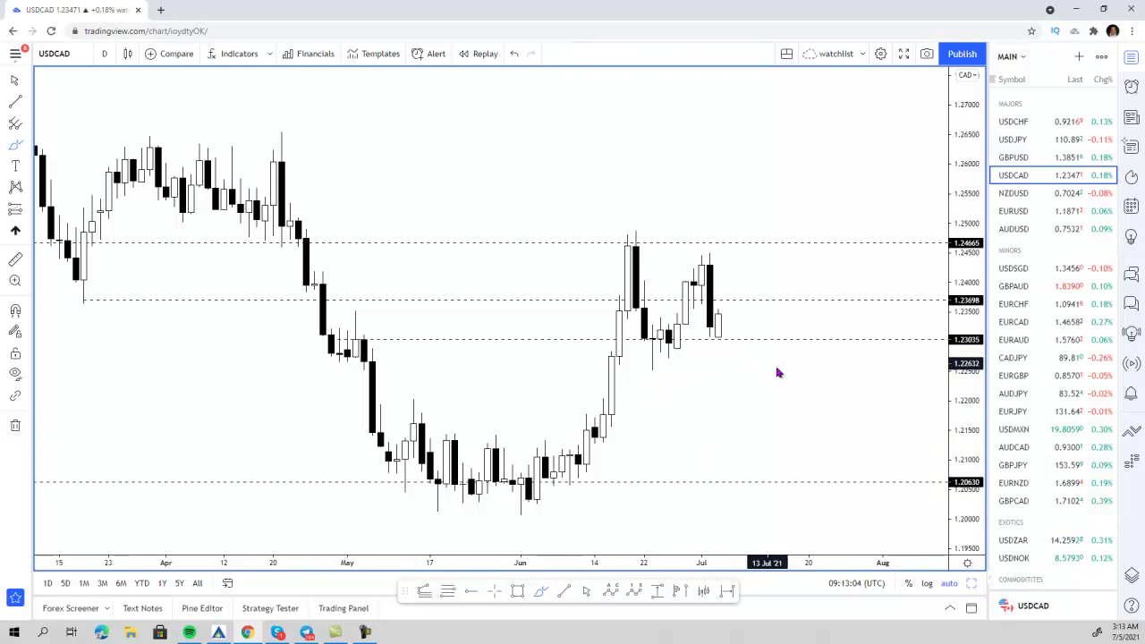
# - Restore the three-chart layout and enlarge the 1-hour USDCAD chart around the recent candles
pyautogui.click(971, 584)
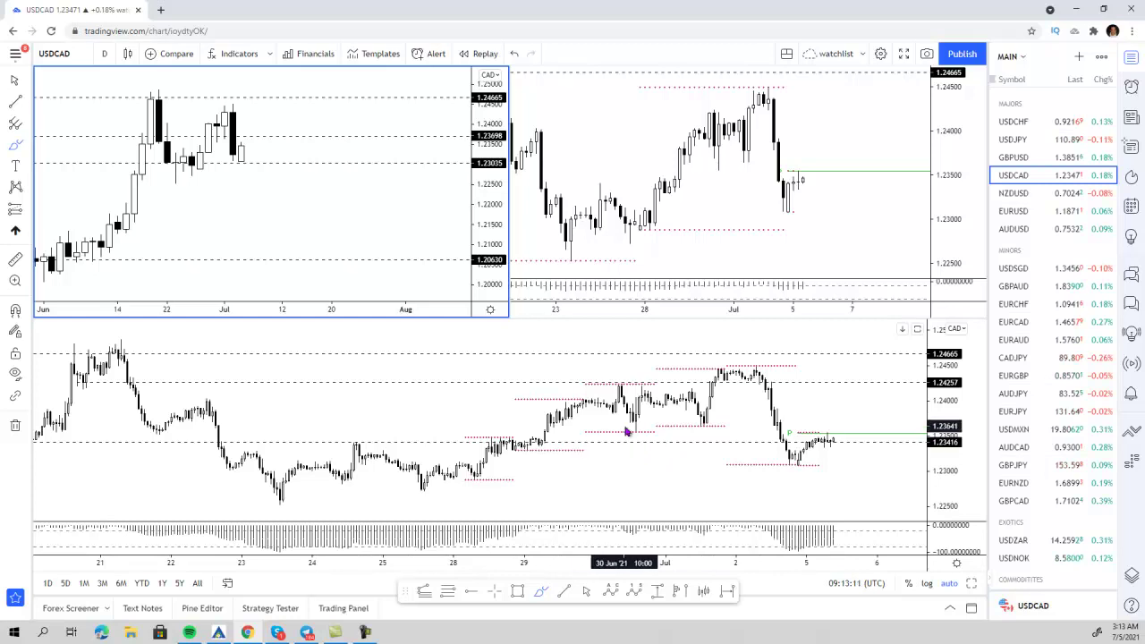
pyautogui.click(826, 403)
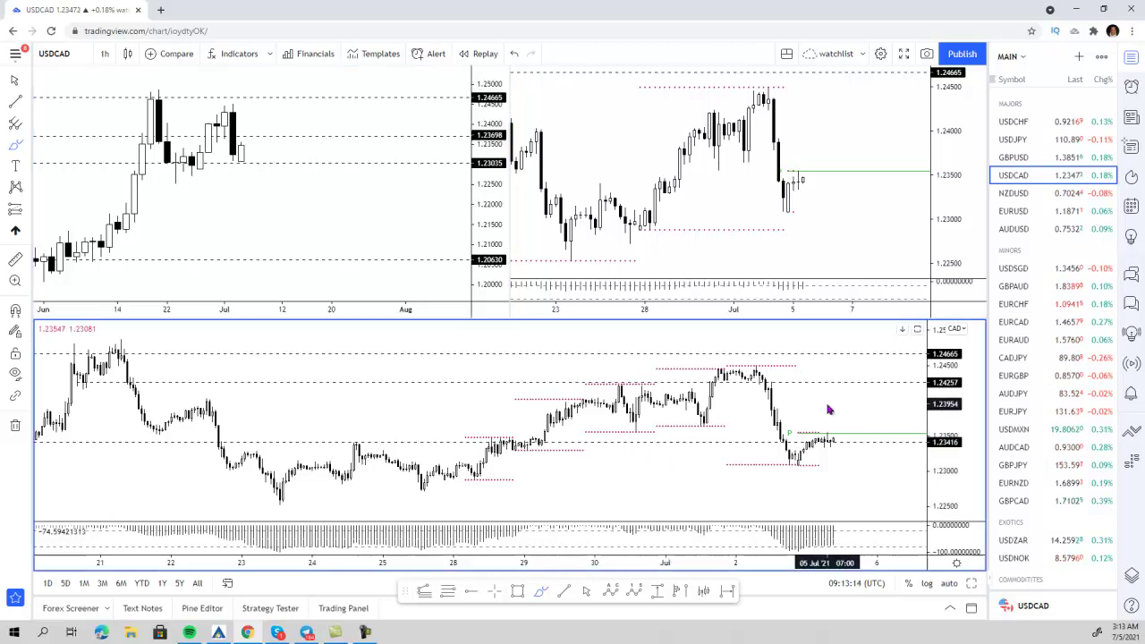
pyautogui.click(972, 584)
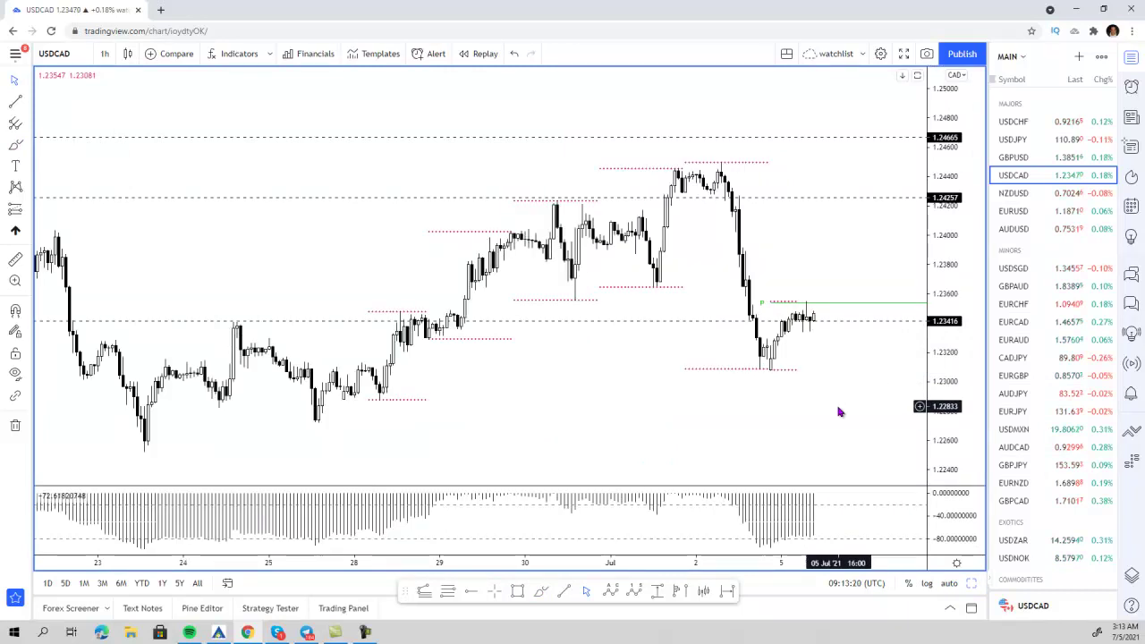
pyautogui.scroll(3, 838, 412)
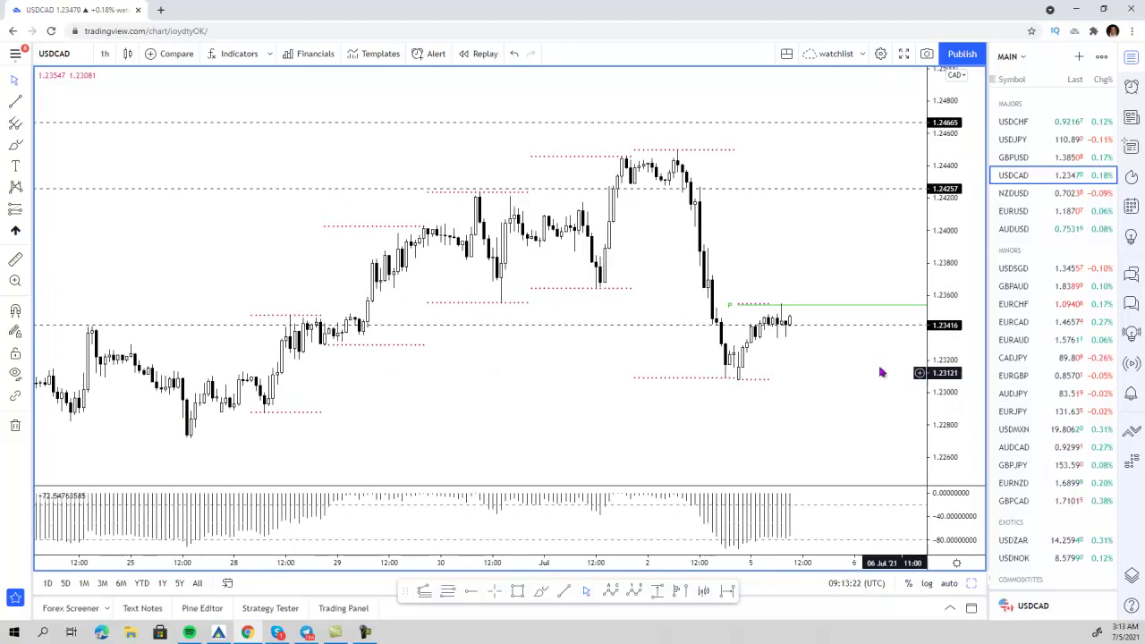
# - Brush a downward arrow at the 2 July high, measure the price range from that high to its low, and erase both
pyautogui.click(540, 591)
pyautogui.moveTo(700, 81)
pyautogui.mouseDown()
pyautogui.moveTo(712, 178)
pyautogui.moveTo(692, 134)
pyautogui.moveTo(733, 145)
pyautogui.mouseUp()
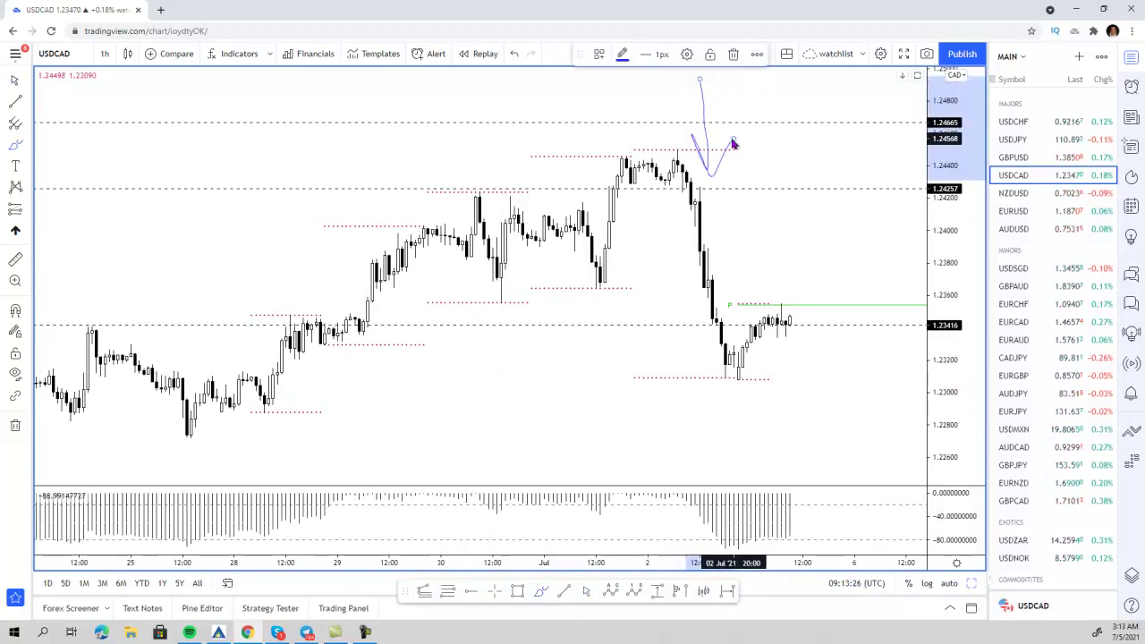
pyautogui.press('Delete')
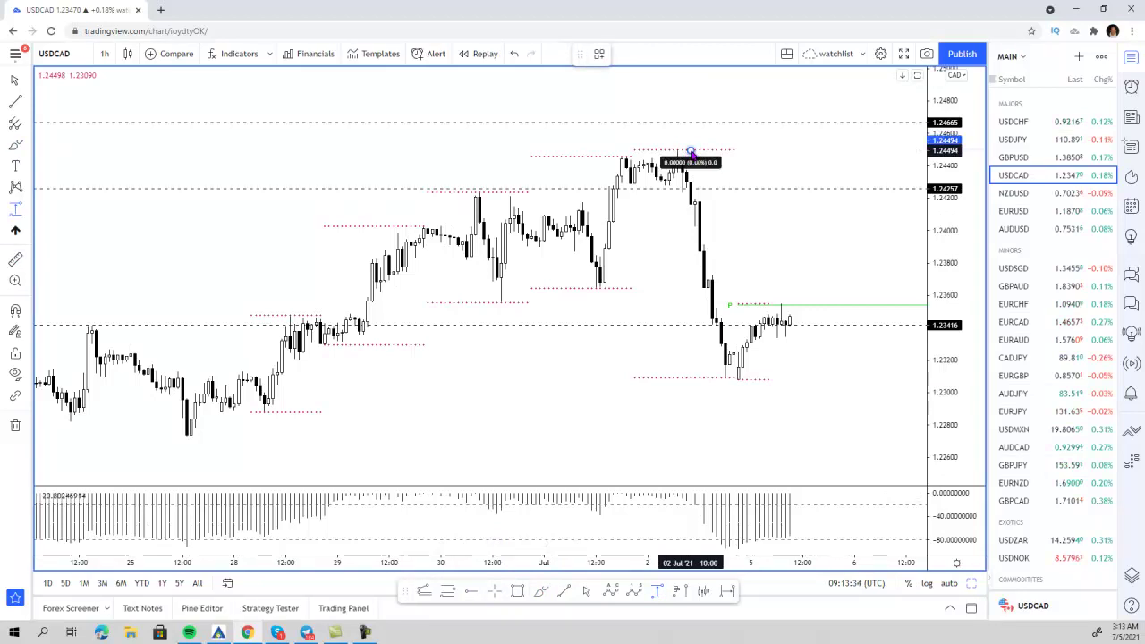
pyautogui.click(687, 377)
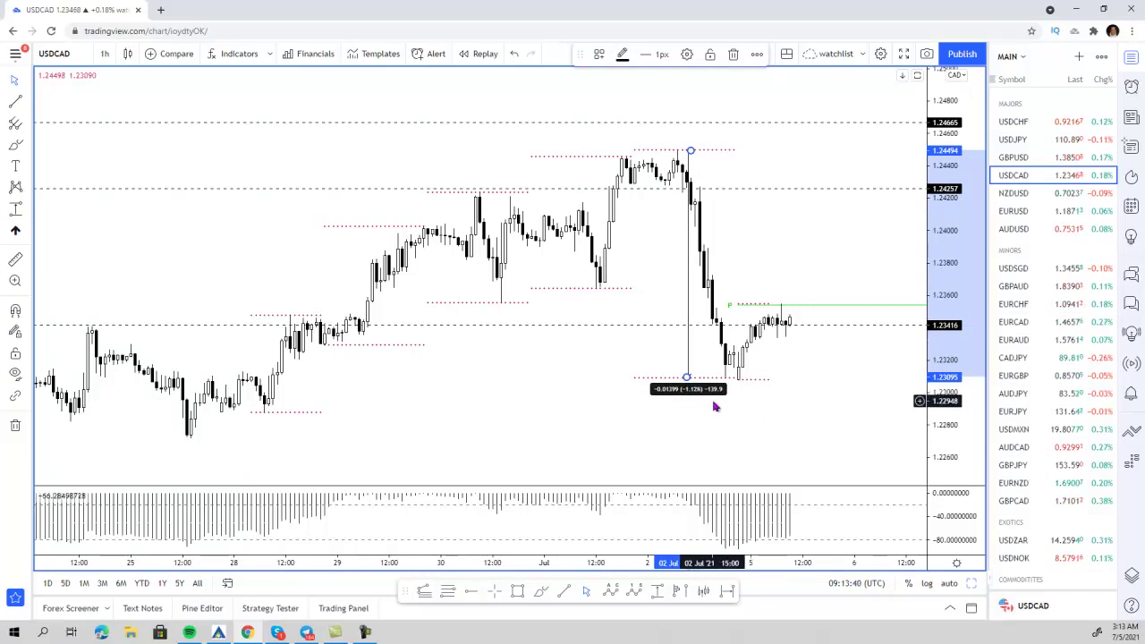
pyautogui.press('Delete')
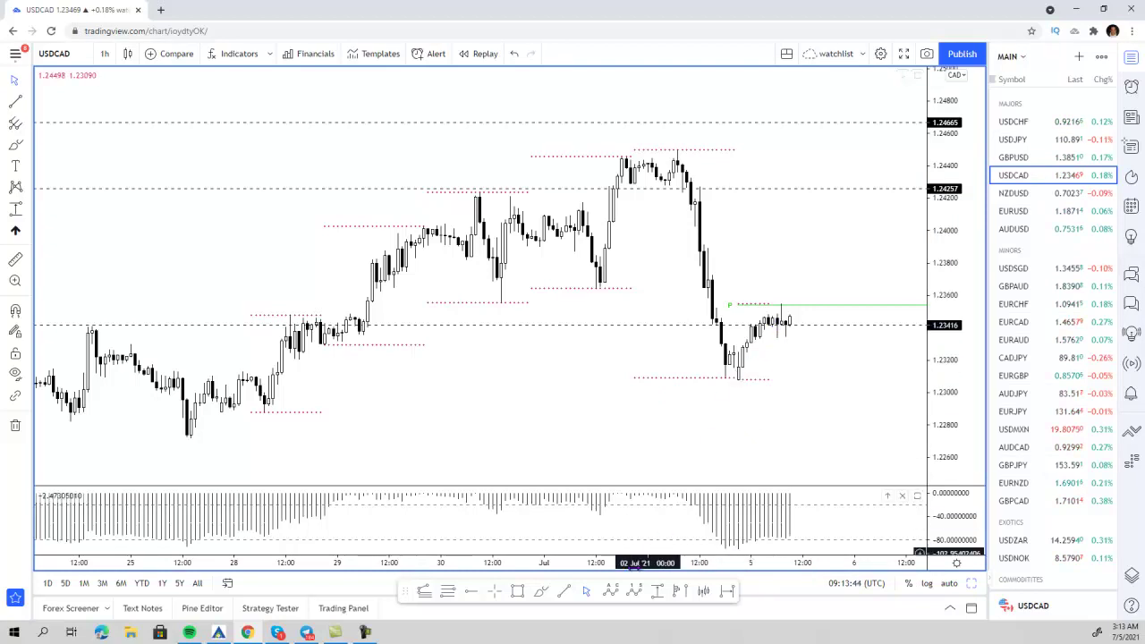
# - Brush the rise from the 5 July low and loop the 28–30 June zone around the 1.23416 level, erasing both marks
pyautogui.click(540, 594)
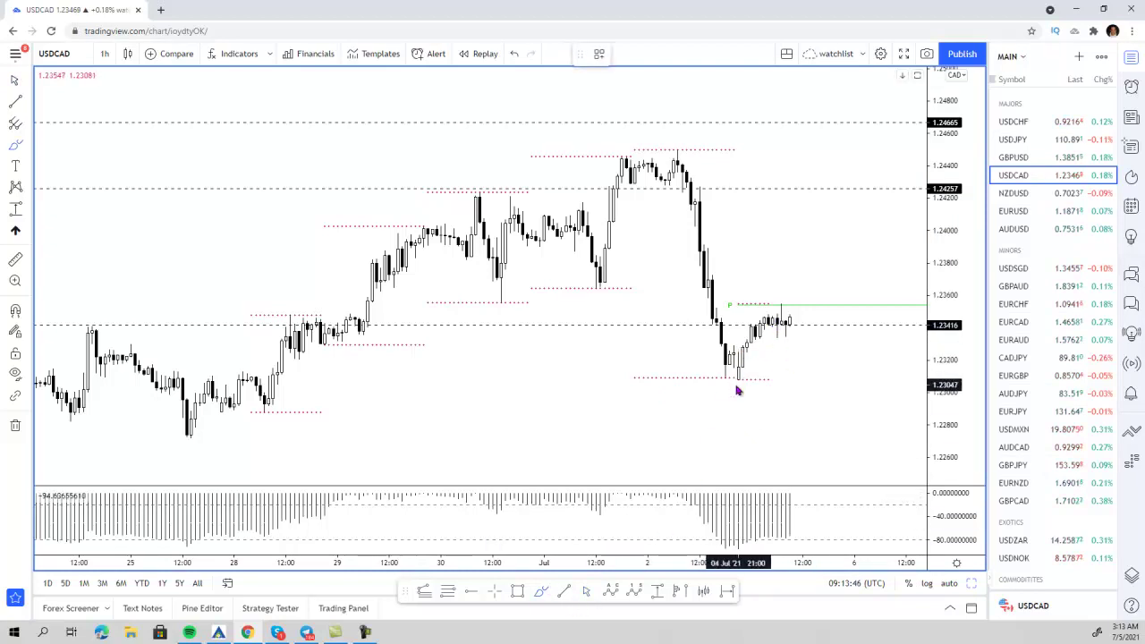
pyautogui.moveTo(739, 376)
pyautogui.mouseDown()
pyautogui.moveTo(754, 347)
pyautogui.moveTo(783, 331)
pyautogui.mouseUp()
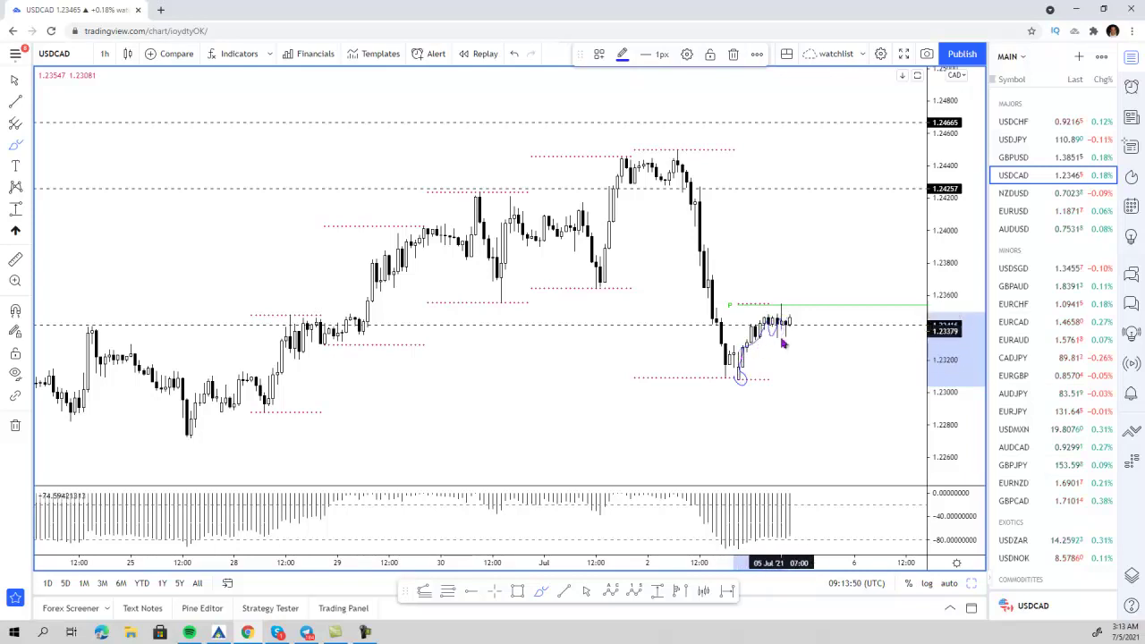
pyautogui.press('Delete')
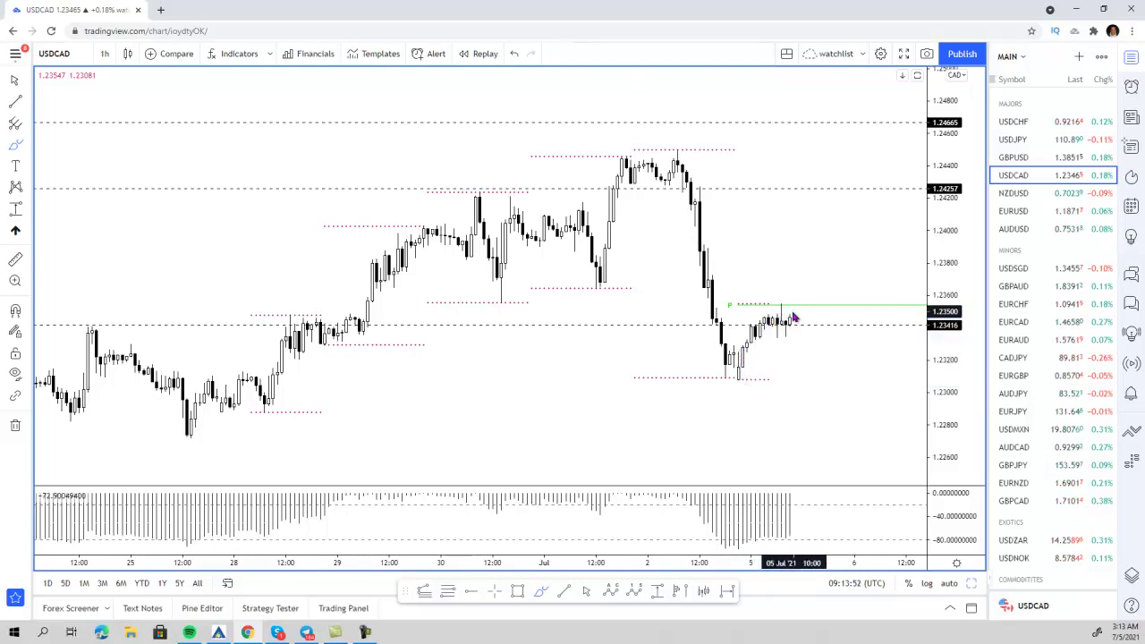
pyautogui.scroll(-1, 565, 343)
pyautogui.moveTo(576, 298)
pyautogui.mouseDown()
pyautogui.moveTo(379, 304)
pyautogui.moveTo(501, 329)
pyautogui.moveTo(593, 304)
pyautogui.moveTo(542, 302)
pyautogui.mouseUp()
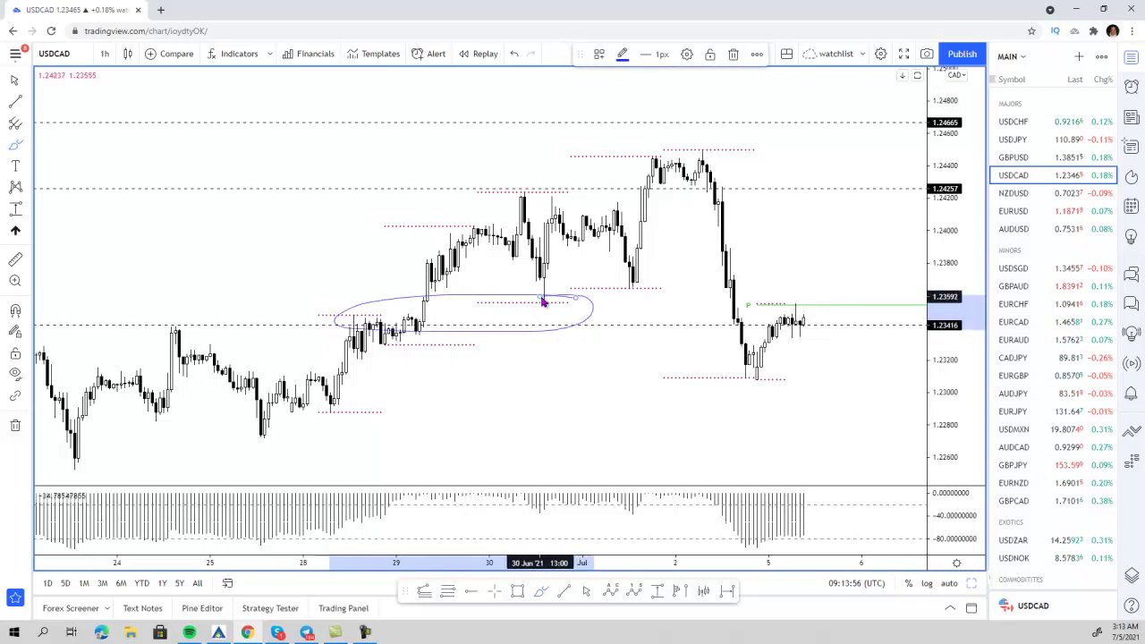
pyautogui.scroll(2, 542, 301)
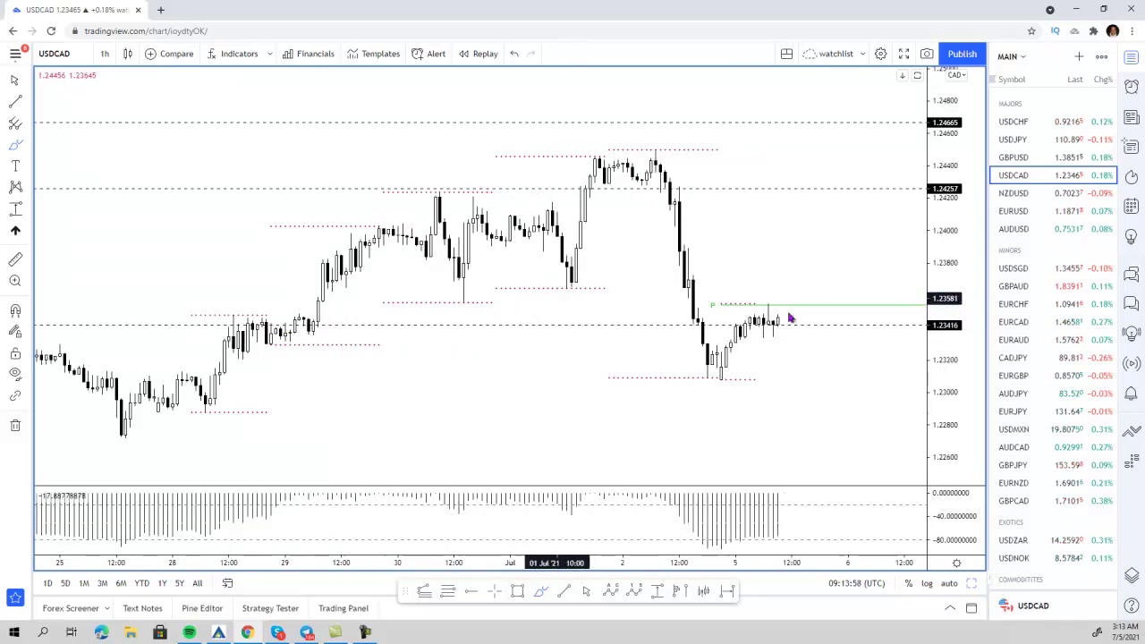
pyautogui.scroll(1, 778, 373)
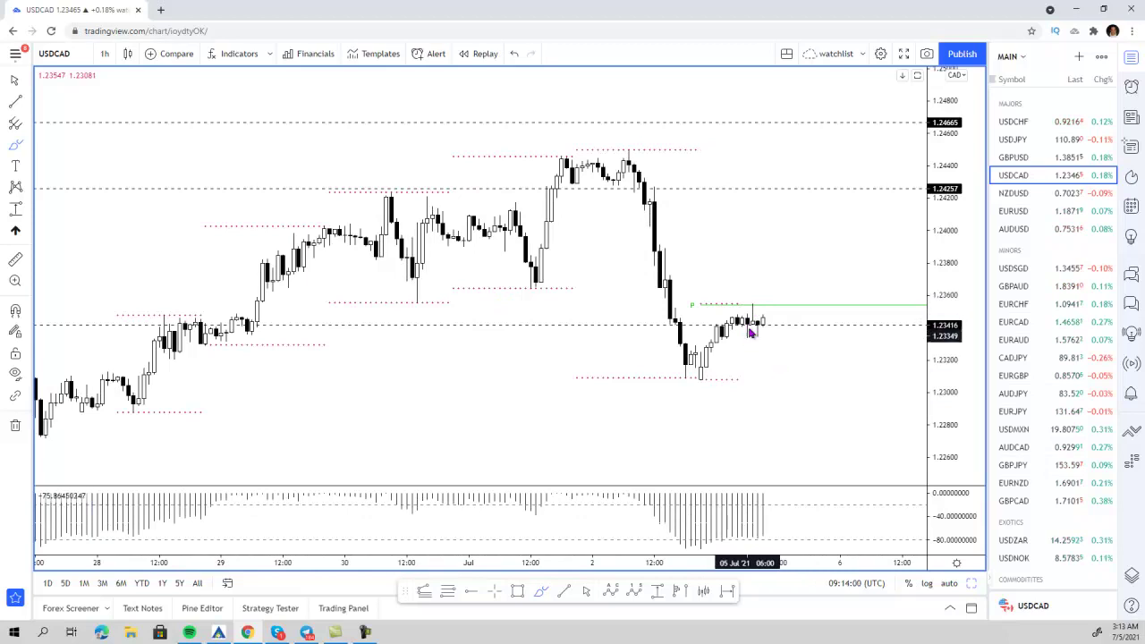
# - Brush a downward mark above the 5 July spike and an upward mark beneath it, and erase both
pyautogui.moveTo(748, 238)
pyautogui.mouseDown()
pyautogui.moveTo(752, 304)
pyautogui.moveTo(767, 278)
pyautogui.mouseUp()
pyautogui.moveTo(752, 387)
pyautogui.mouseDown()
pyautogui.moveTo(753, 340)
pyautogui.moveTo(761, 349)
pyautogui.mouseUp()
pyautogui.press('Delete')
pyautogui.click(752, 293)
pyautogui.press('Delete')
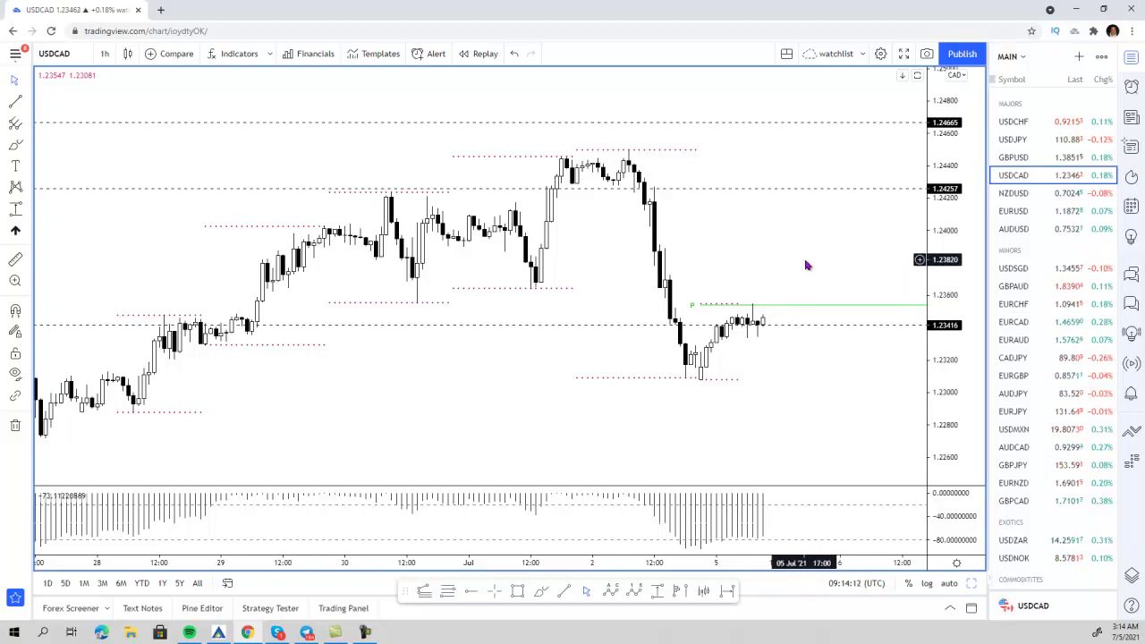
# - Widen the 1-hour USDCAD view back to the 22 June candles, including the 1.22026 level below
pyautogui.scroll(-1, 854, 223)
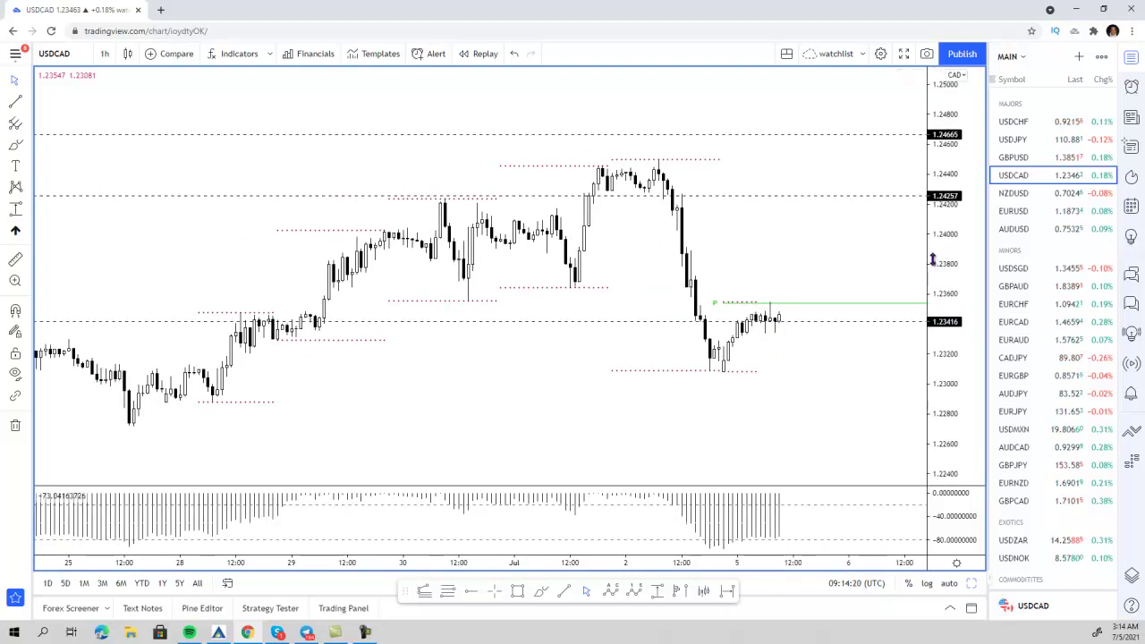
pyautogui.moveTo(805, 383); pyautogui.dragTo(810, 320)
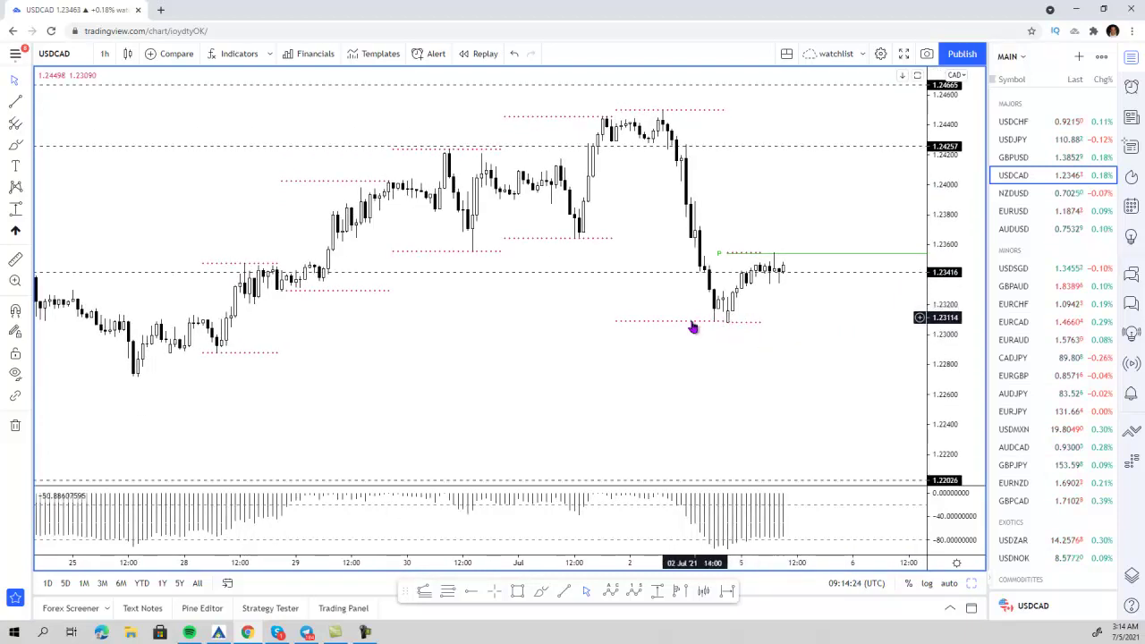
pyautogui.scroll(-3, 693, 323)
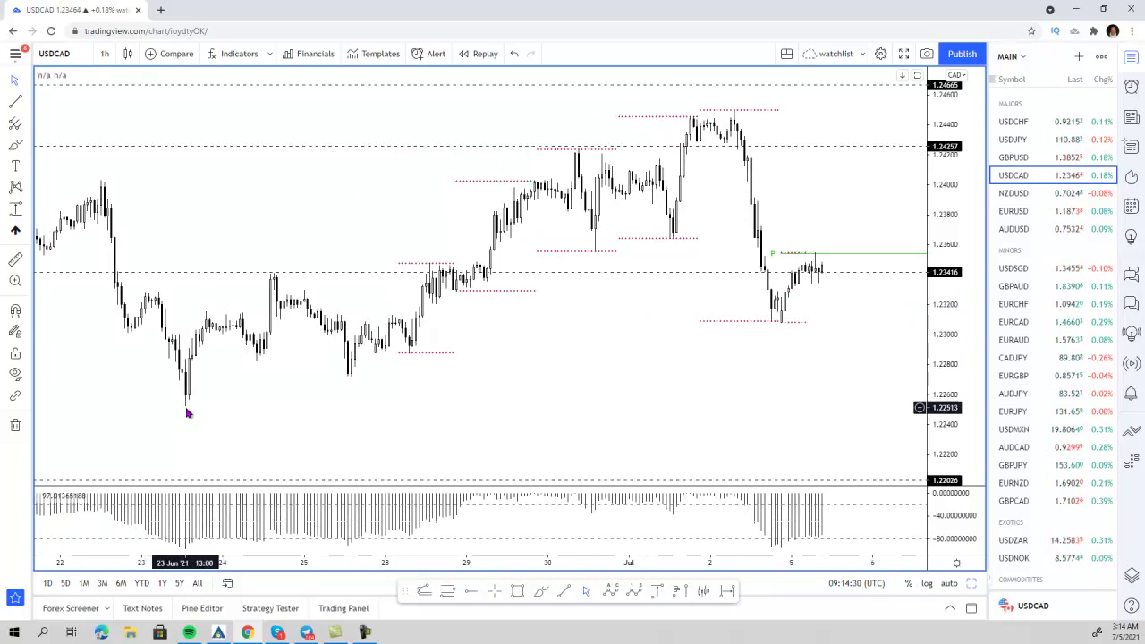
# - Open EURUSD on the 1-hour chart and restore the three-chart layout
pyautogui.click(1027, 211)
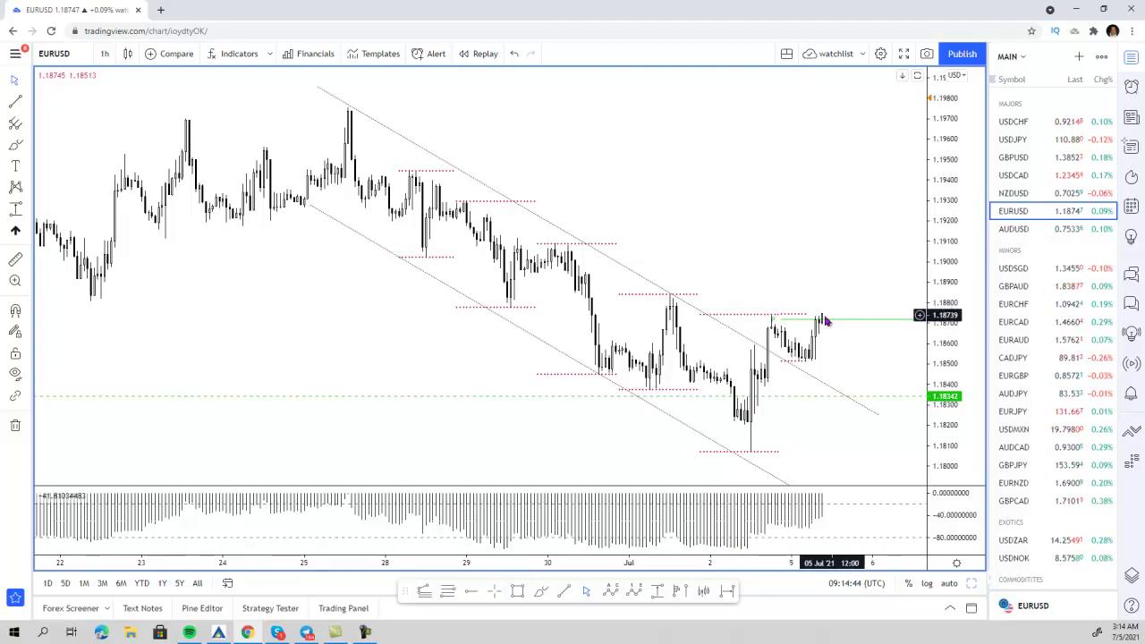
pyautogui.scroll(-2, 793, 319)
pyautogui.scroll(2, 790, 319)
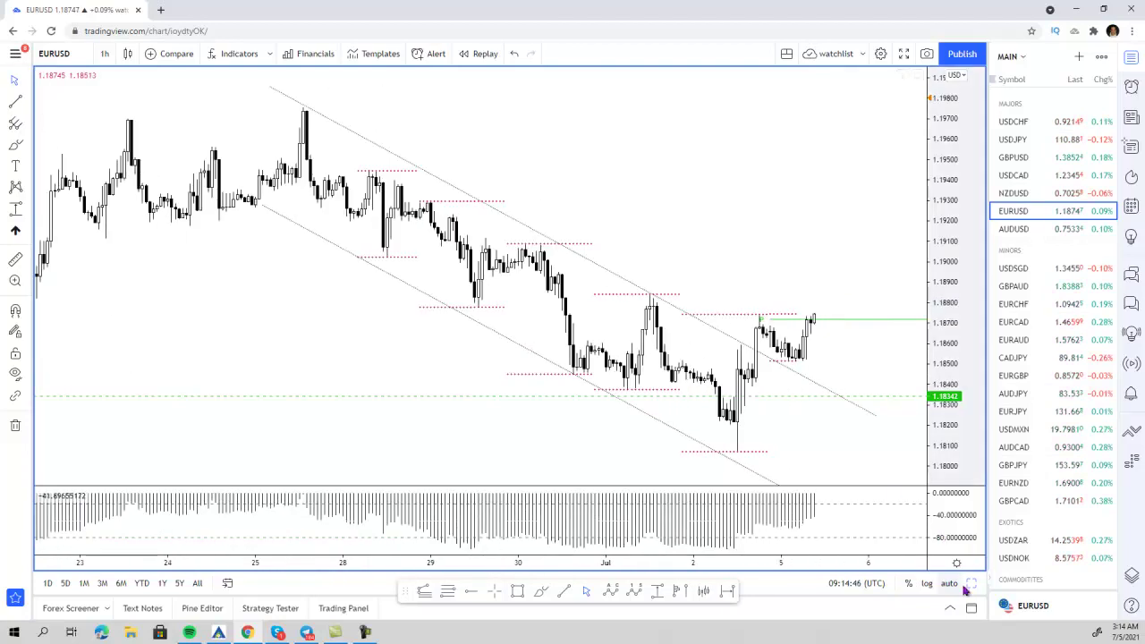
pyautogui.click(970, 583)
pyautogui.scroll(-1, 802, 235)
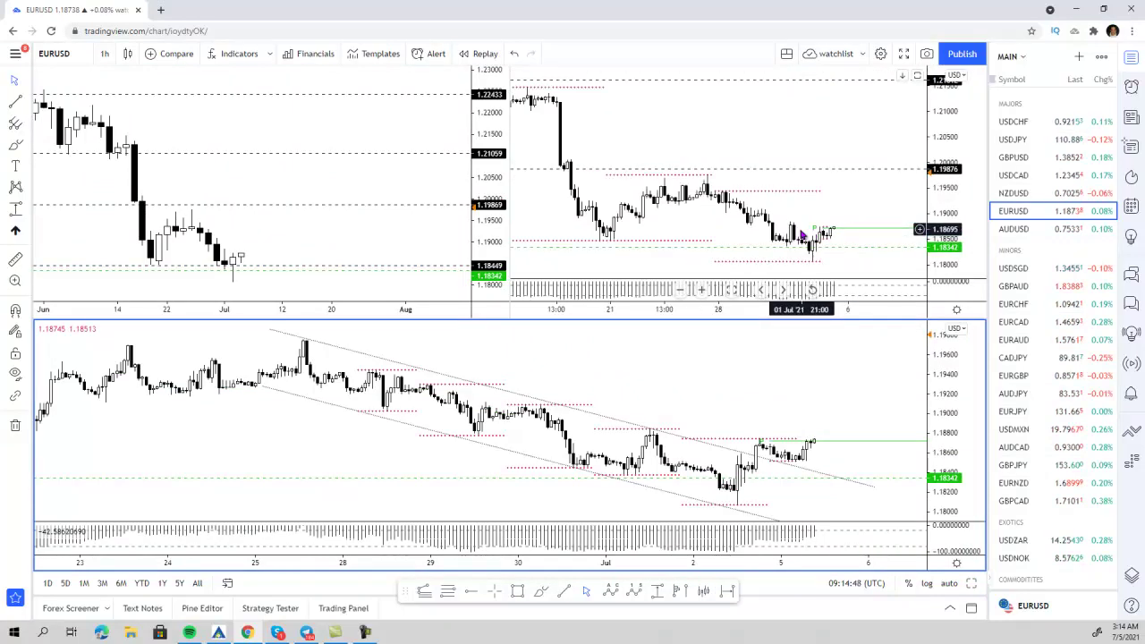
# - Enlarge the daily EURUSD chart to review it, and return to the enlarged 1-hour chart
pyautogui.click(269, 243)
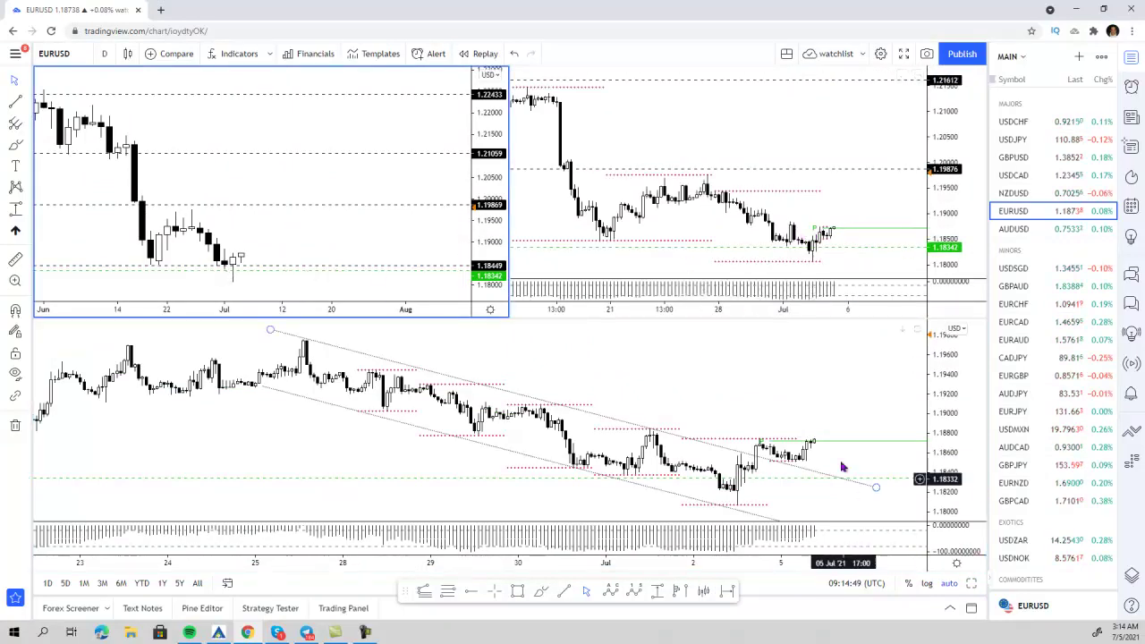
pyautogui.scroll(-1, 791, 440)
pyautogui.click(970, 582)
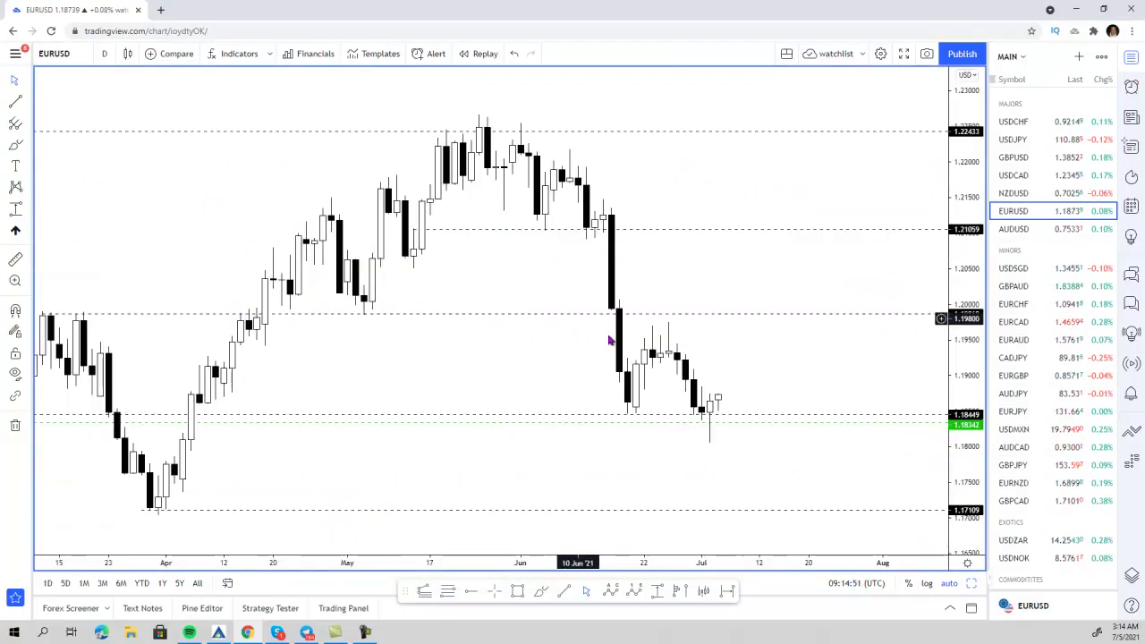
pyautogui.click(973, 584)
pyautogui.click(787, 365)
pyautogui.click(972, 585)
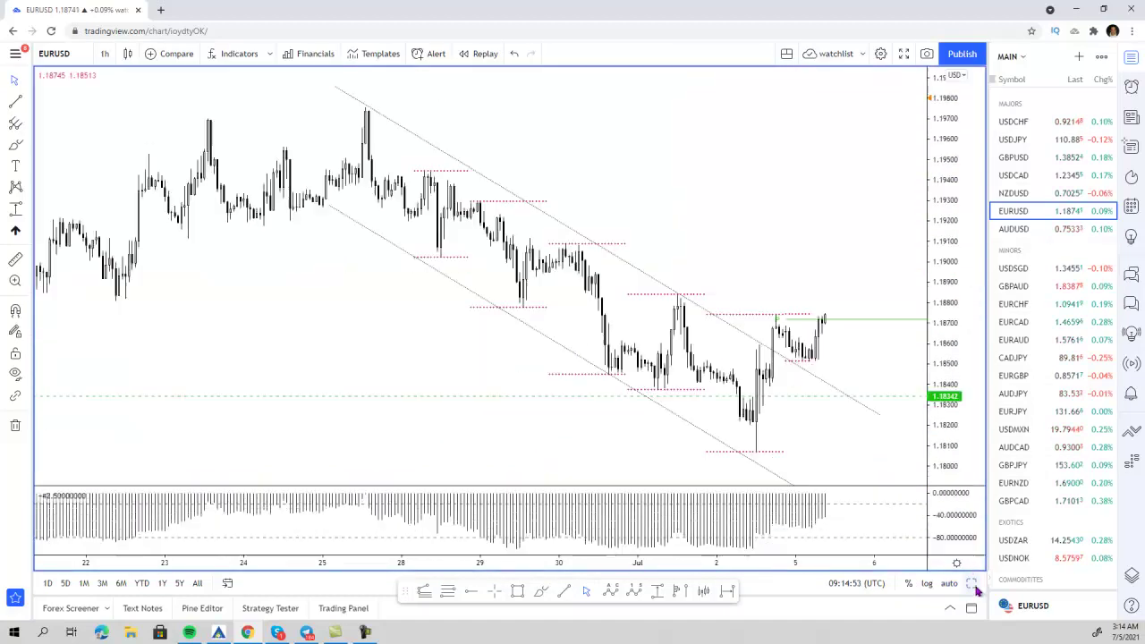
# - Brush the falling waves inside the EURUSD channel from the late-June high to the 2 July low, and erase the mark
pyautogui.click(542, 593)
pyautogui.moveTo(365, 114)
pyautogui.mouseDown()
pyautogui.moveTo(649, 333)
pyautogui.moveTo(750, 434)
pyautogui.mouseUp()
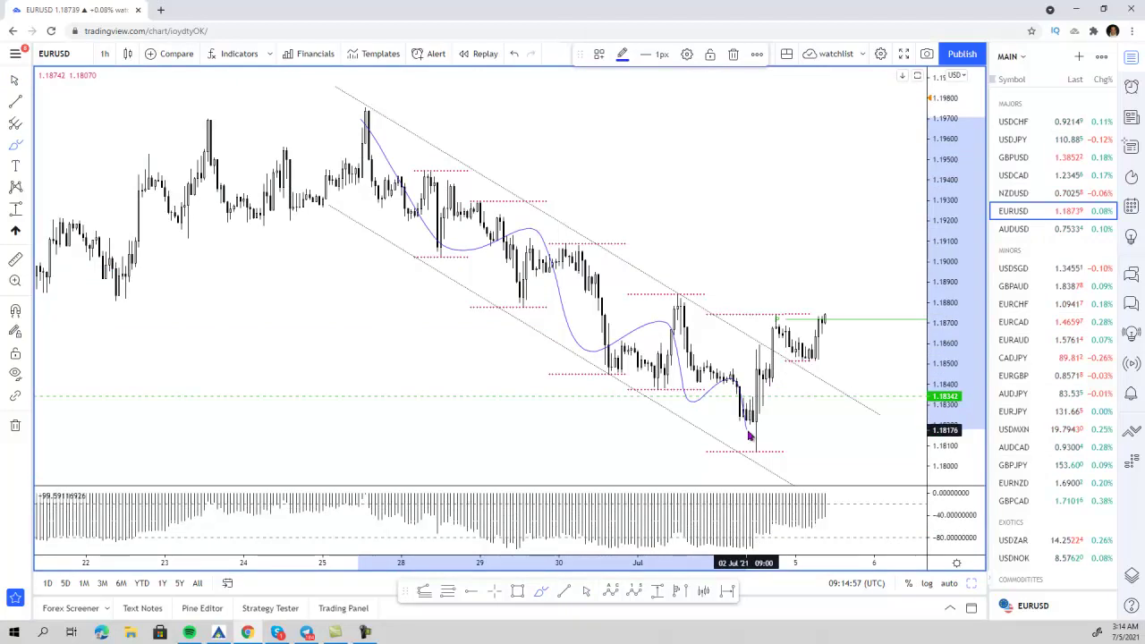
pyautogui.press('Delete')
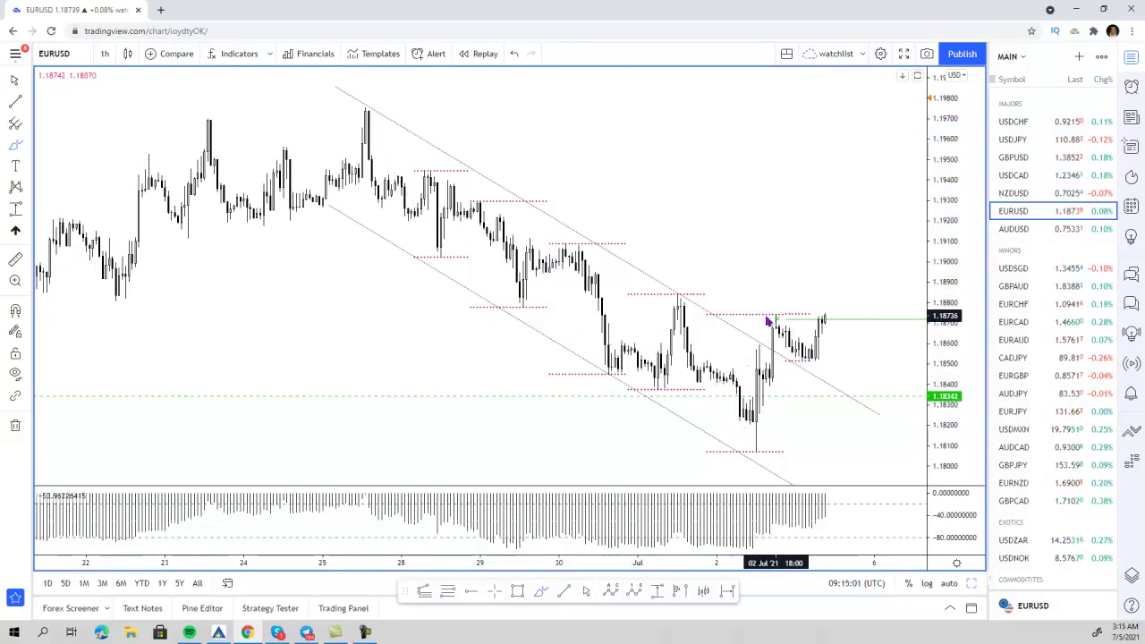
# - Place a horizontal ray at the 22 June low on the 1-hour EURUSD chart, at about 1.18806
pyautogui.scroll(-1, 449, 279)
pyautogui.click(471, 590)
pyautogui.click(198, 304)
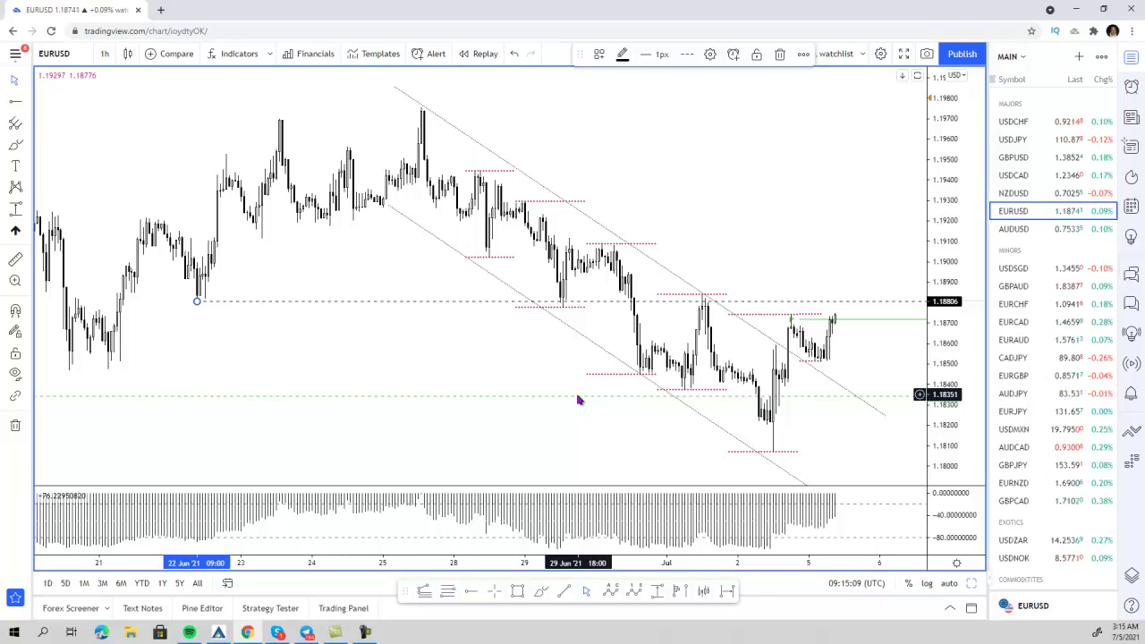
pyautogui.scroll(1, 571, 428)
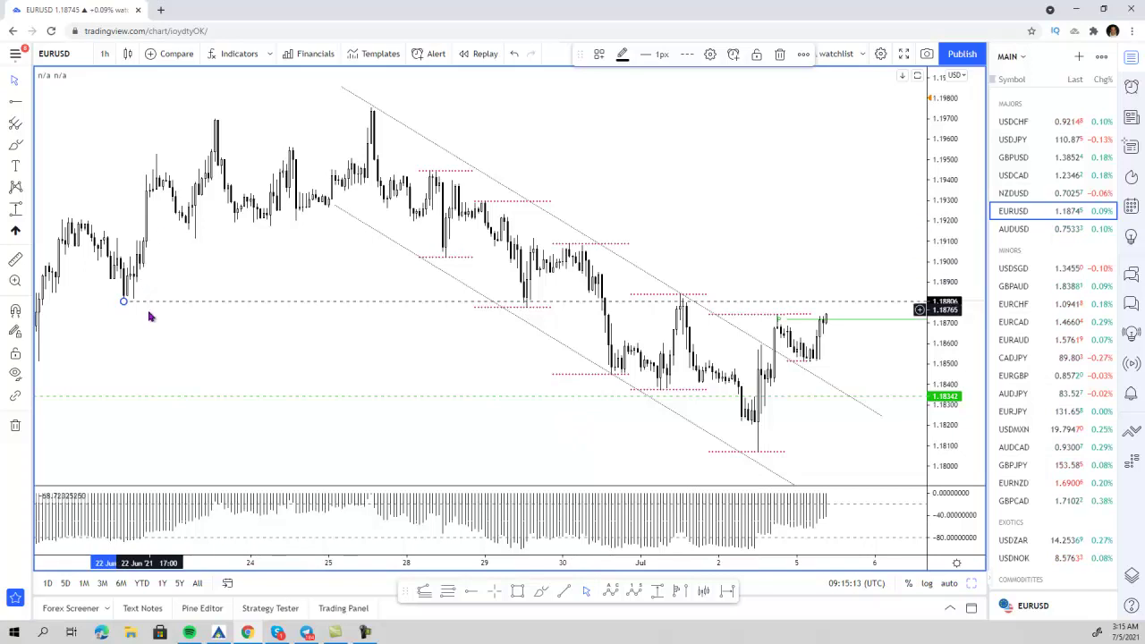
# - Brush a loop around the 1.18806 level across the 1–5 July highs and an upward arrow from the latest candle, erasing both
pyautogui.click(540, 592)
pyautogui.moveTo(838, 305)
pyautogui.mouseDown()
pyautogui.moveTo(636, 305)
pyautogui.moveTo(853, 319)
pyautogui.moveTo(822, 298)
pyautogui.moveTo(770, 293)
pyautogui.mouseUp()
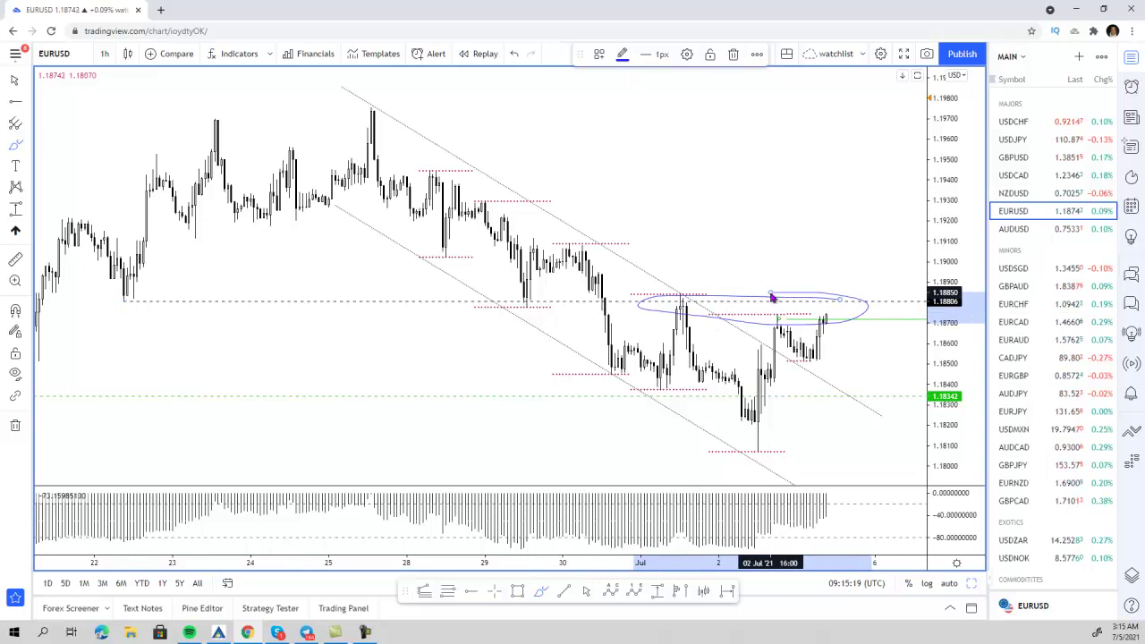
pyautogui.press('Delete')
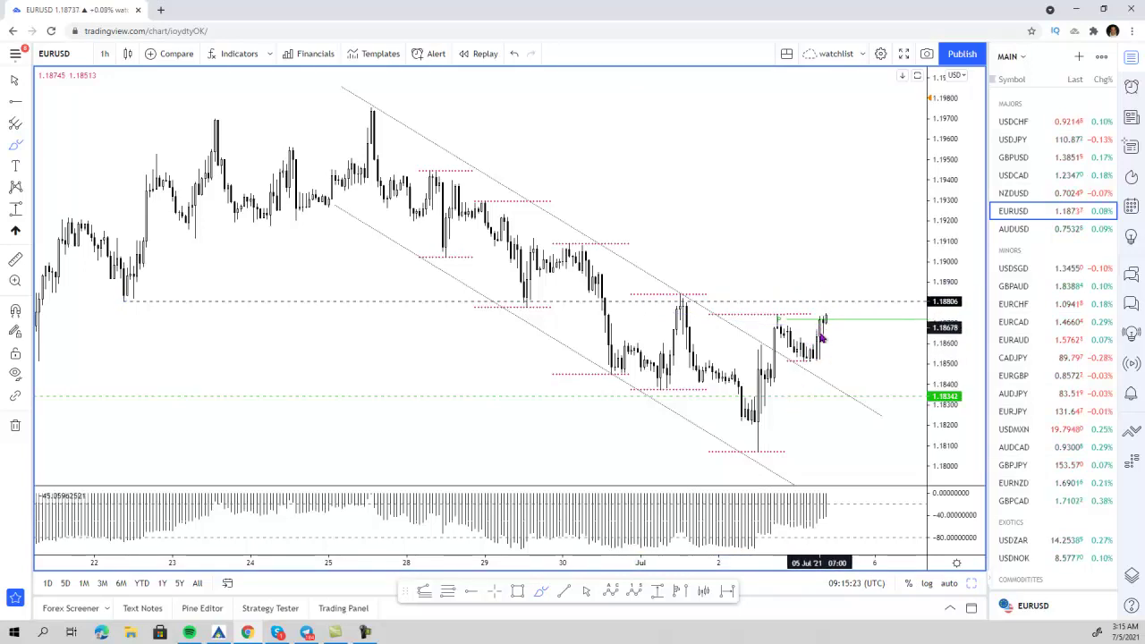
pyautogui.moveTo(829, 318); pyautogui.dragTo(830, 183)
pyautogui.moveTo(814, 274); pyautogui.dragTo(845, 284)
pyautogui.press('Delete')
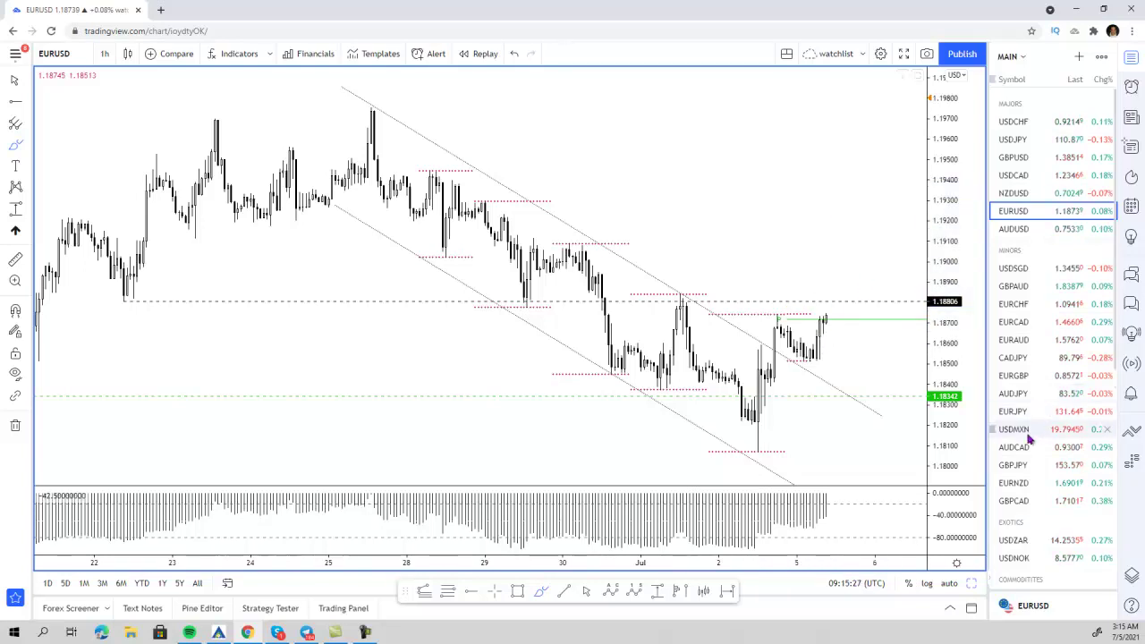
# - Open the 1-hour DXY chart, brush a horizontal line along the 2 July low, and erase it
pyautogui.scroll(-2, 1035, 417)
pyautogui.click(1028, 567)
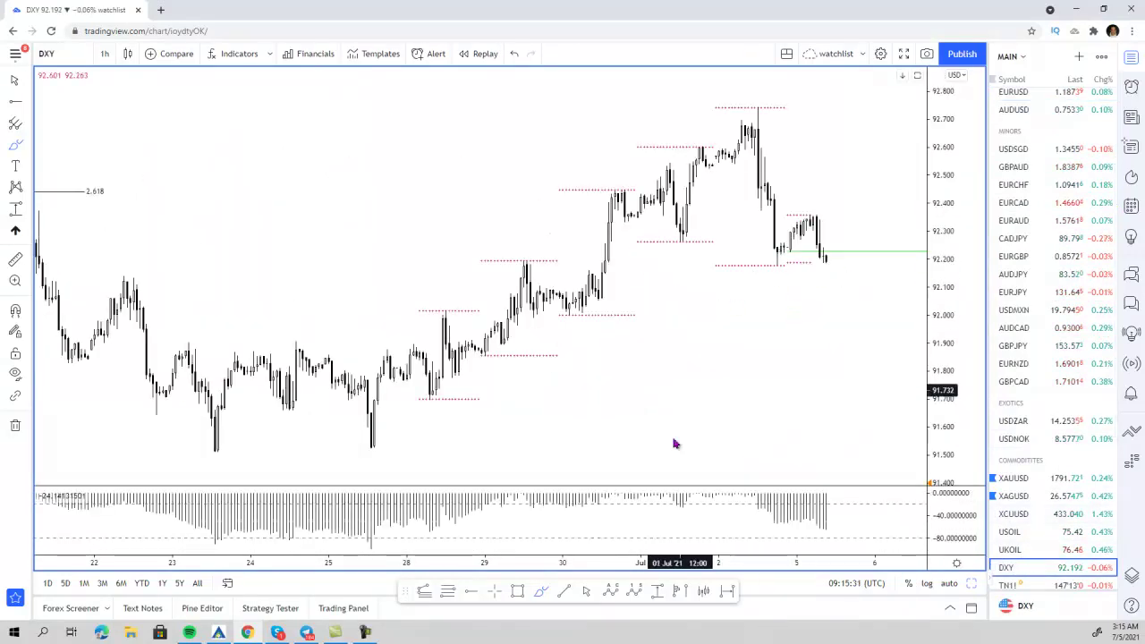
pyautogui.click(541, 594)
pyautogui.moveTo(717, 265); pyautogui.dragTo(861, 268)
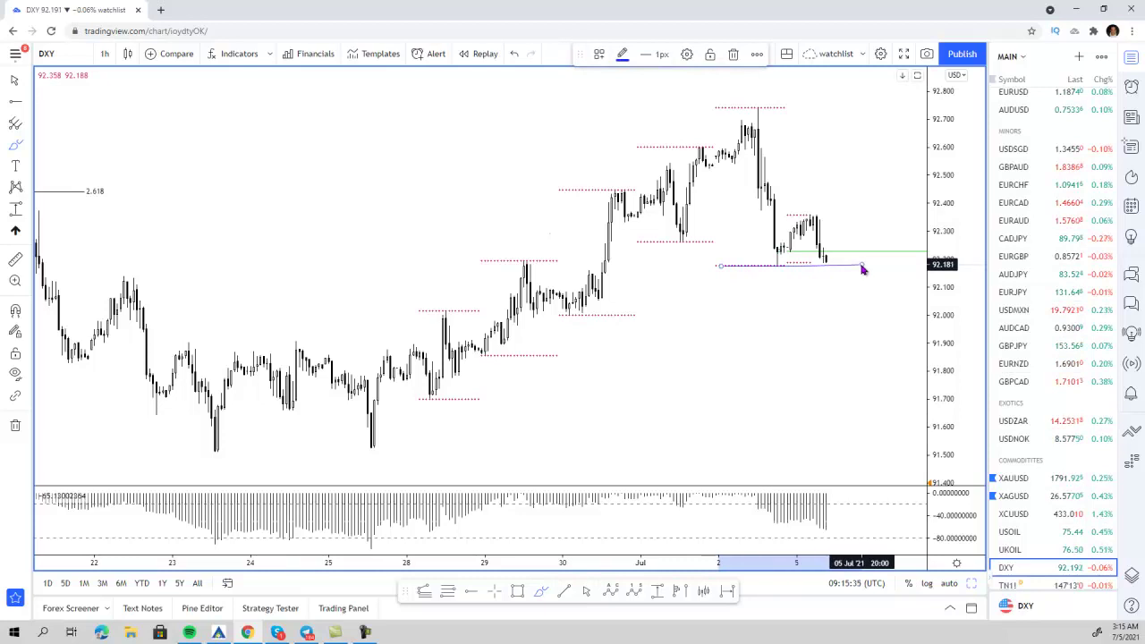
pyautogui.press('Delete')
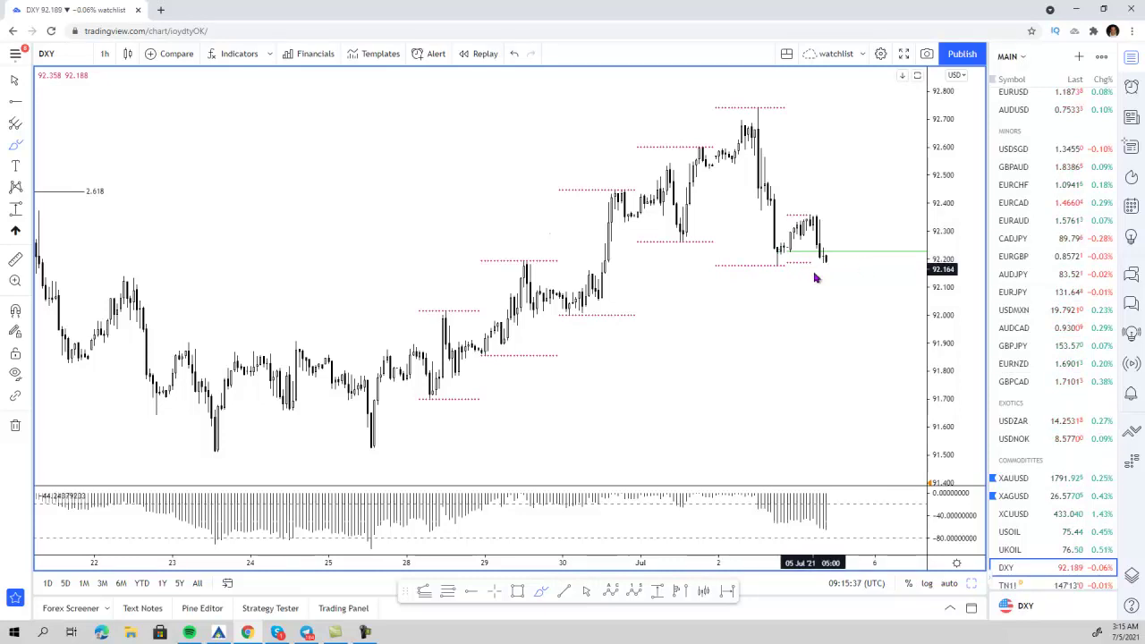
pyautogui.scroll(2, 824, 272)
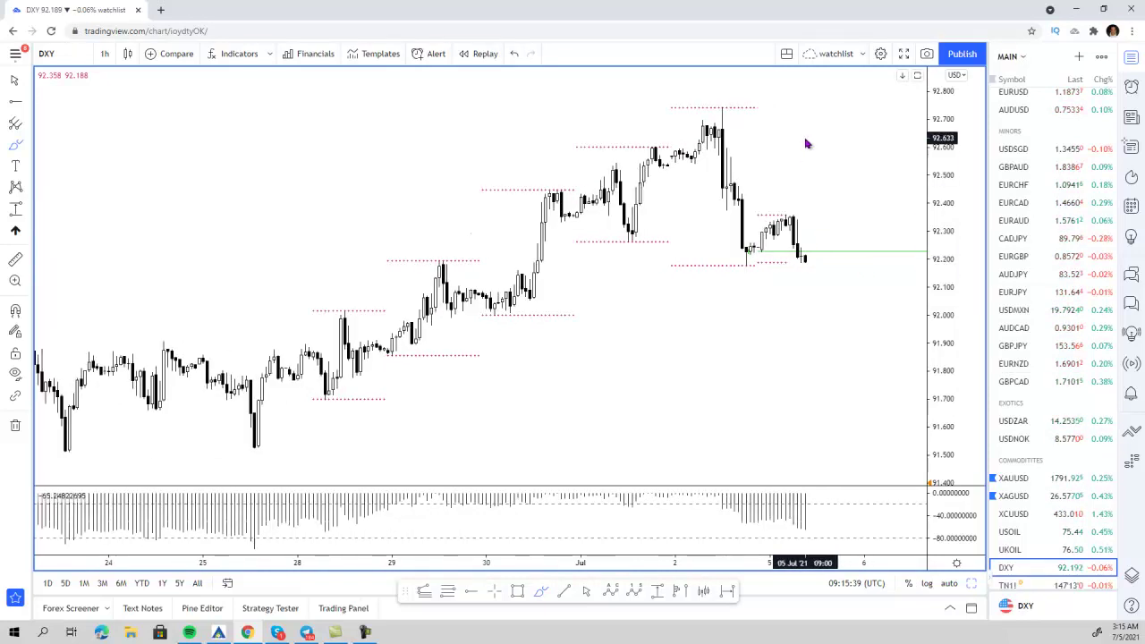
# - Return to the 1-hour EURUSD chart and widen its view back to the 18 June candles
pyautogui.scroll(3, 1071, 288)
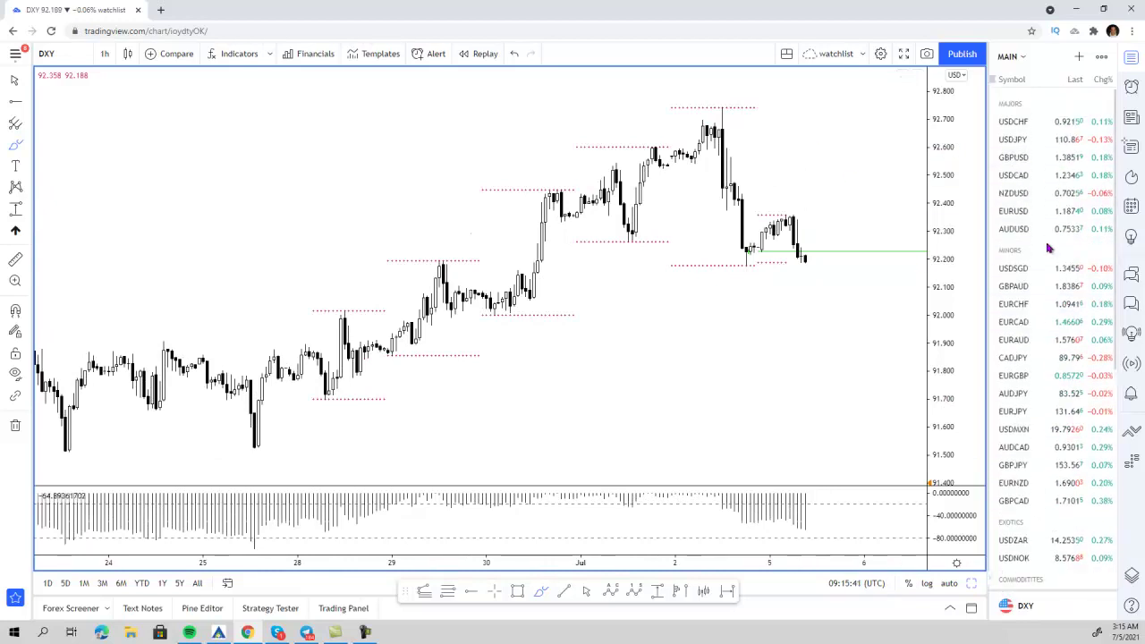
pyautogui.click(1031, 214)
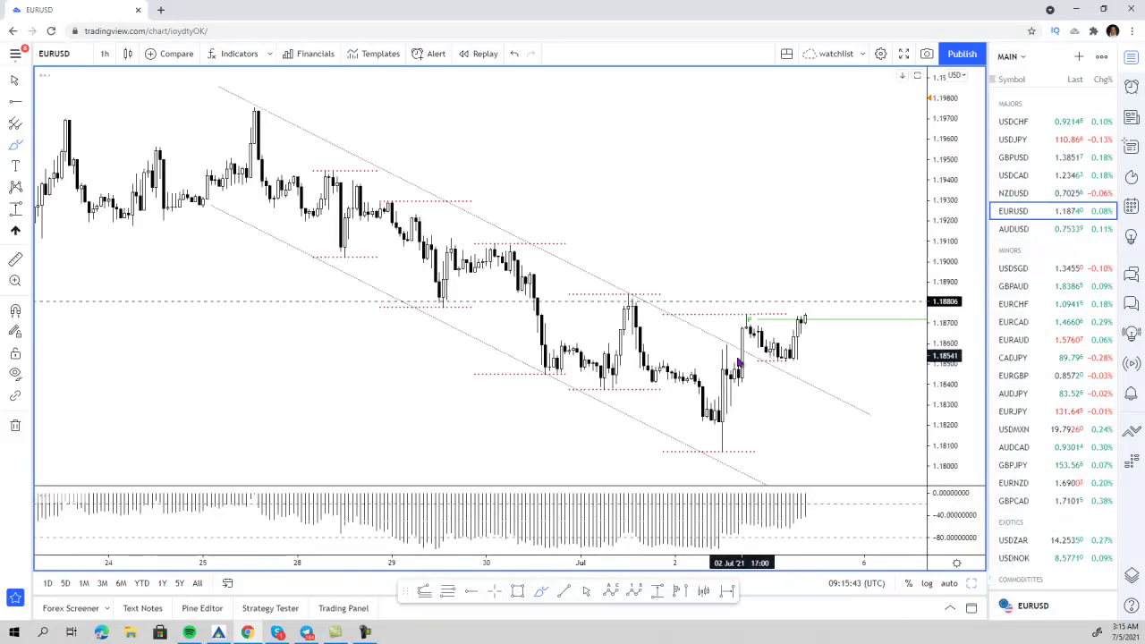
pyautogui.scroll(-2, 483, 364)
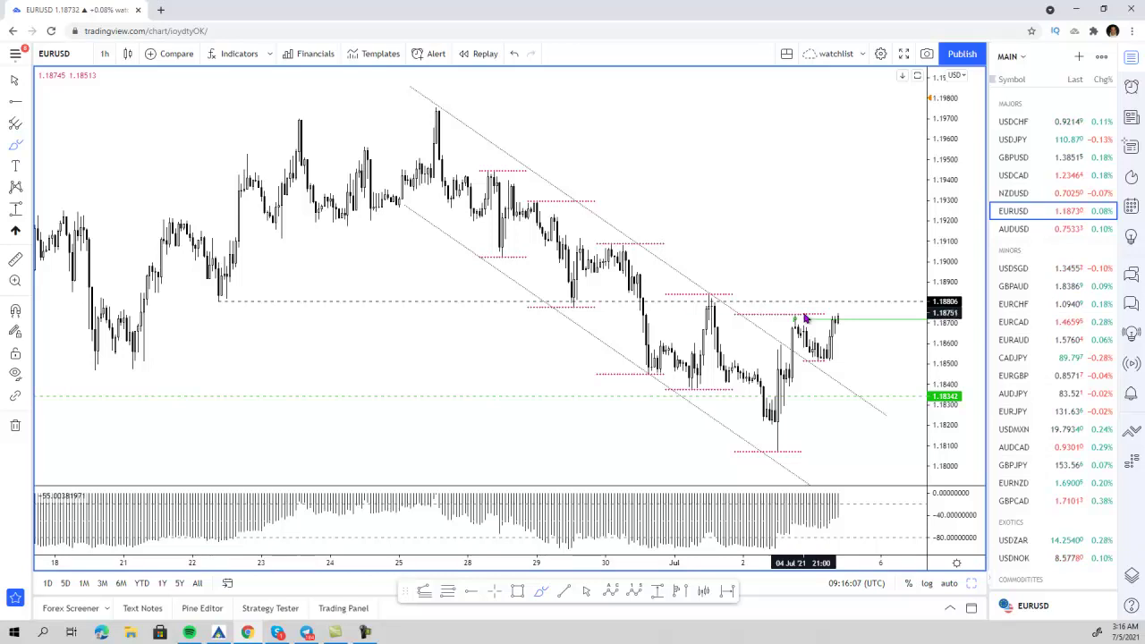
# - Brush a loop around the latest EURUSD candles near 1.18806 and a rising stroke from the 2 July low, erasing both
pyautogui.click(854, 303)
pyautogui.moveTo(854, 299)
pyautogui.mouseDown()
pyautogui.moveTo(797, 313)
pyautogui.moveTo(826, 327)
pyautogui.moveTo(869, 301)
pyautogui.moveTo(838, 296)
pyautogui.mouseUp()
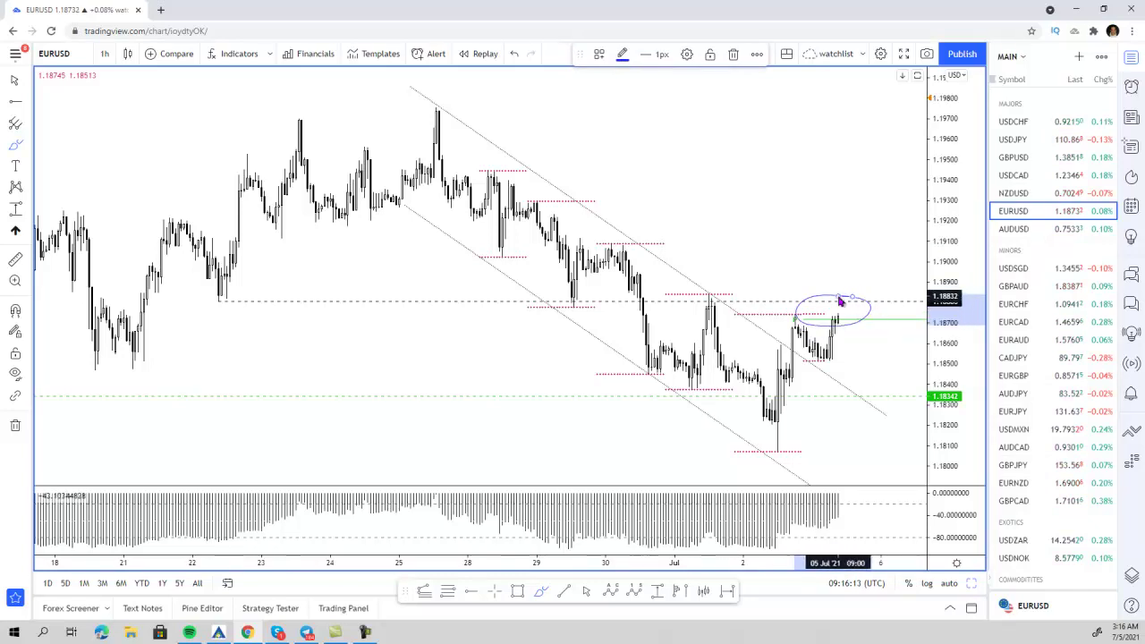
pyautogui.press('Delete')
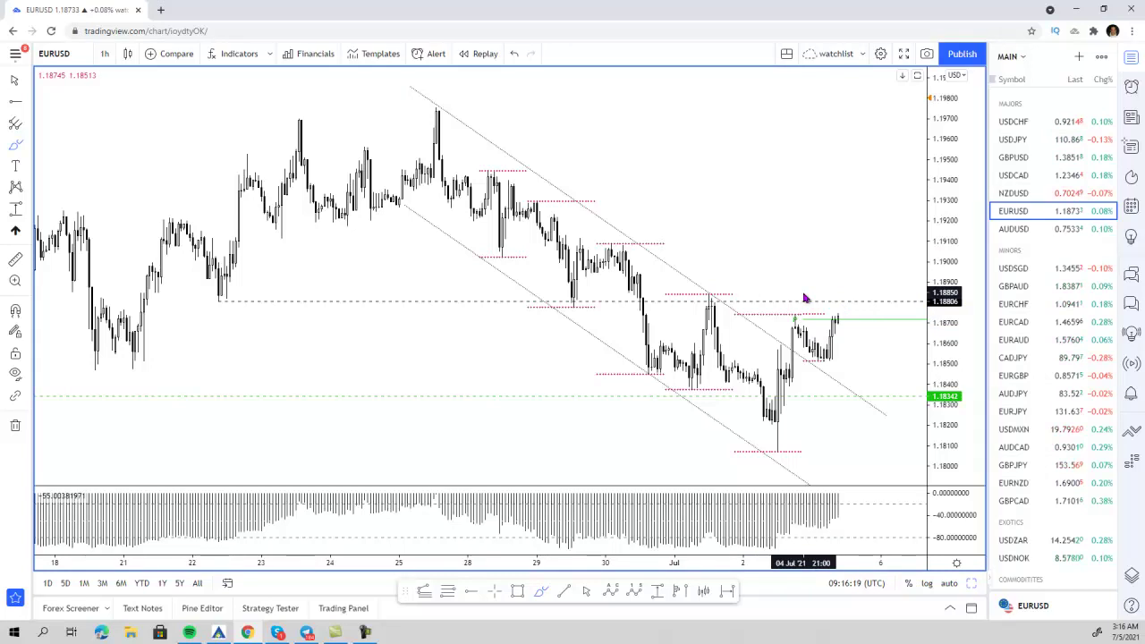
pyautogui.moveTo(762, 457)
pyautogui.mouseDown()
pyautogui.moveTo(791, 317)
pyautogui.moveTo(830, 347)
pyautogui.moveTo(854, 243)
pyautogui.moveTo(865, 264)
pyautogui.mouseUp()
pyautogui.press('Delete')
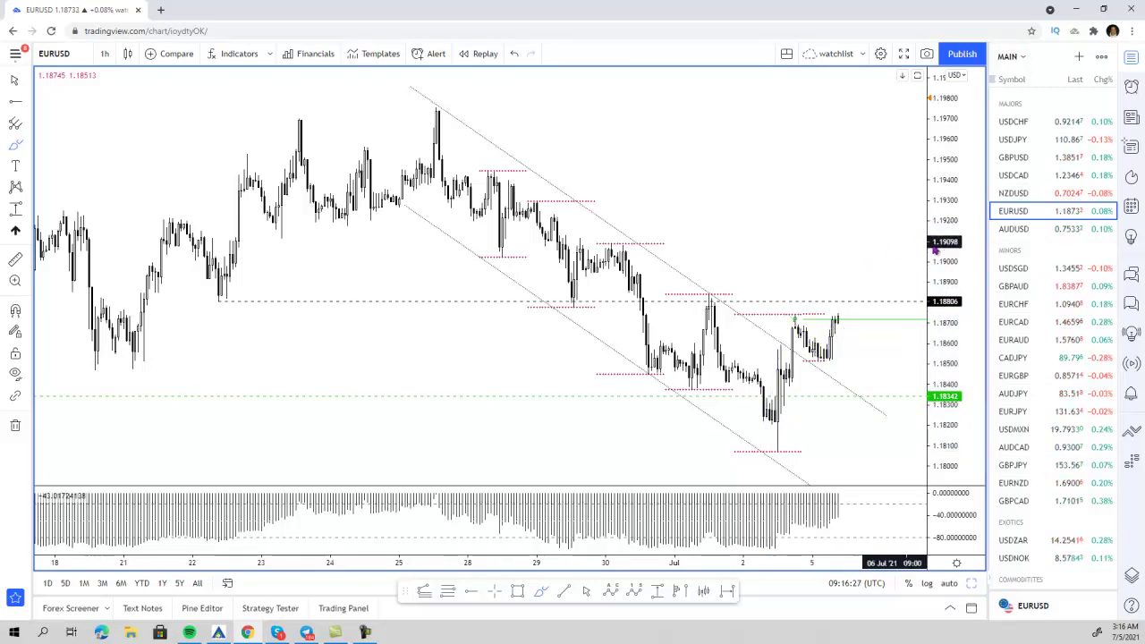
# - Open the 1-hour AUDUSD chart, brush a stroke from the 5 July candles back to the 1 July high, and erase it
pyautogui.click(1016, 229)
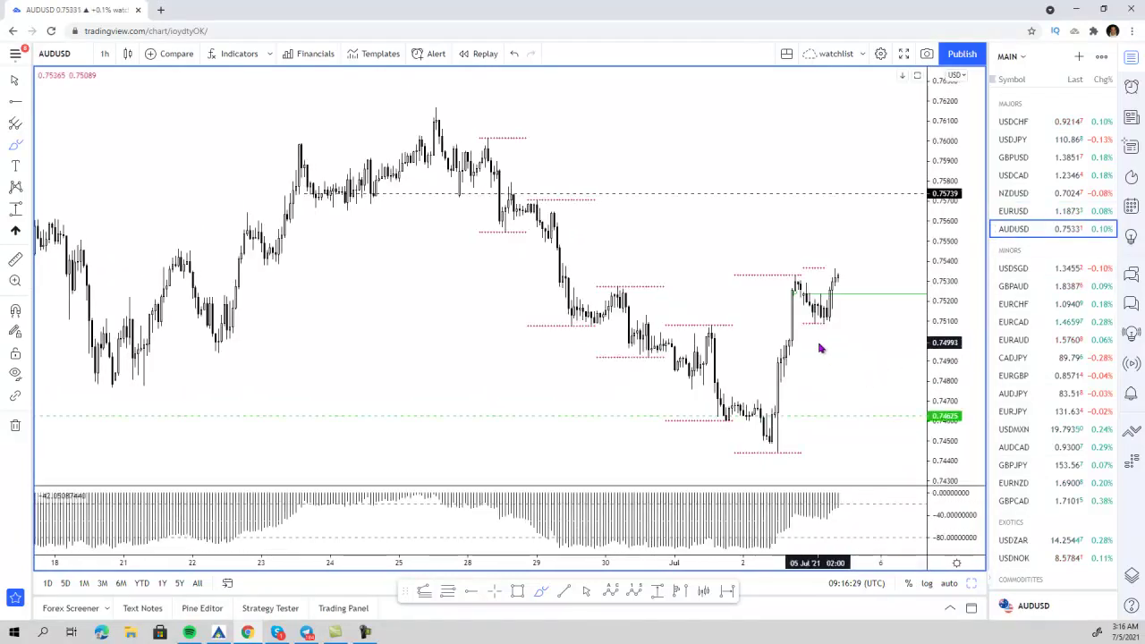
pyautogui.scroll(1, 805, 306)
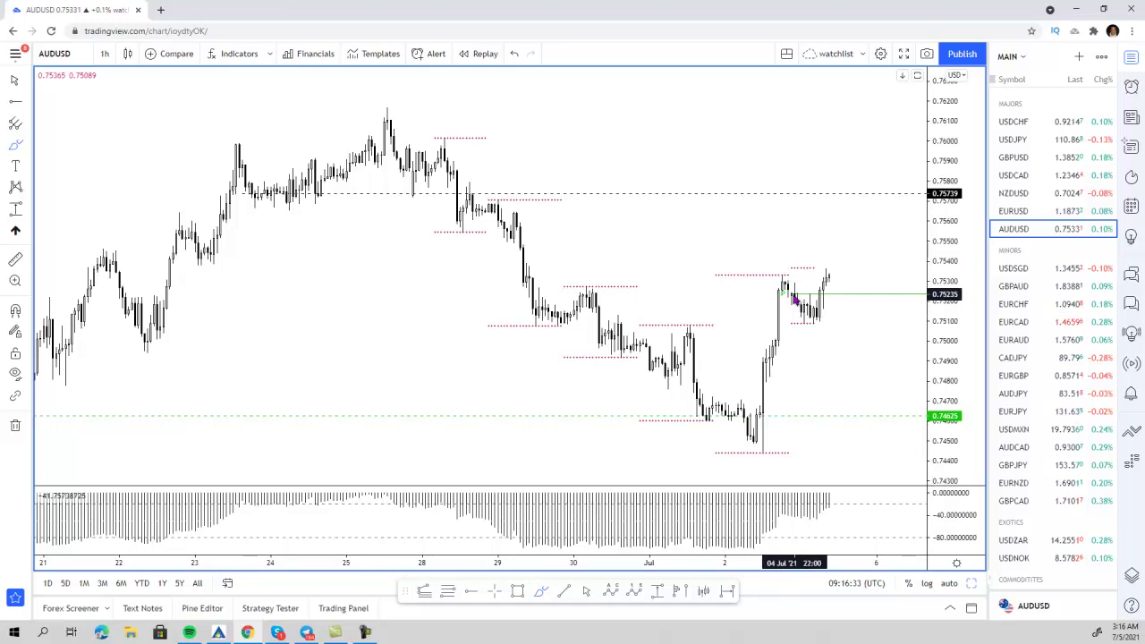
pyautogui.moveTo(792, 298)
pyautogui.mouseDown()
pyautogui.moveTo(796, 288)
pyautogui.moveTo(815, 330)
pyautogui.moveTo(671, 323)
pyautogui.moveTo(723, 324)
pyautogui.moveTo(682, 320)
pyautogui.mouseUp()
pyautogui.press('Delete')
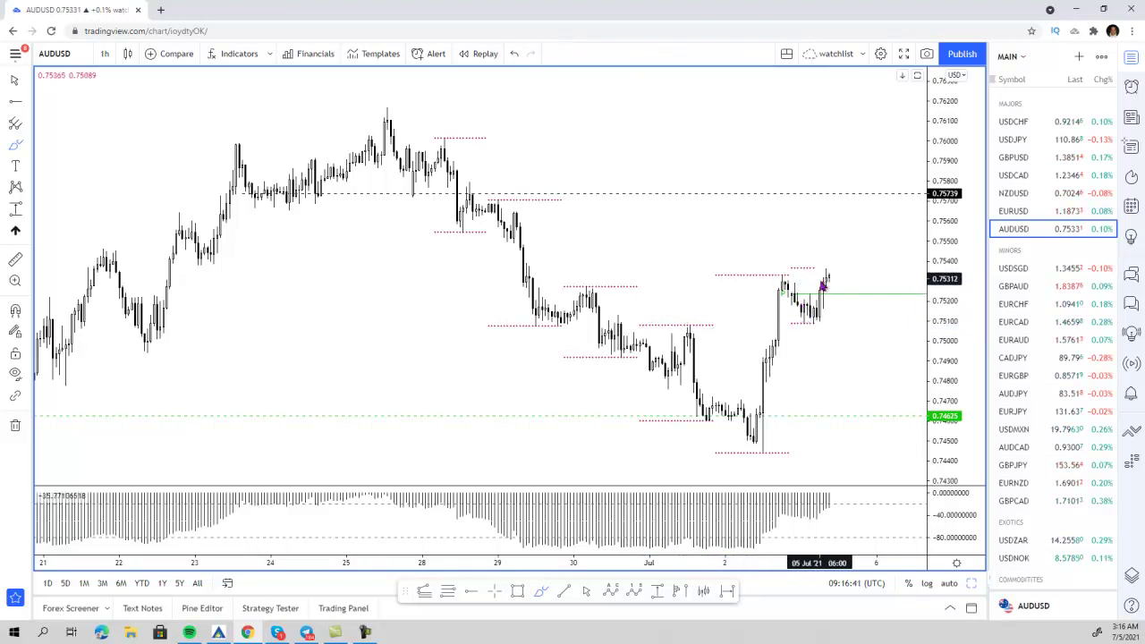
# - Brush an upward arrow from the AUDUSD 2 July high and a horizontal line beneath the 5 July low at about 0.75047, erasing both
pyautogui.moveTo(828, 281)
pyautogui.mouseDown()
pyautogui.moveTo(842, 221)
pyautogui.moveTo(854, 228)
pyautogui.mouseUp()
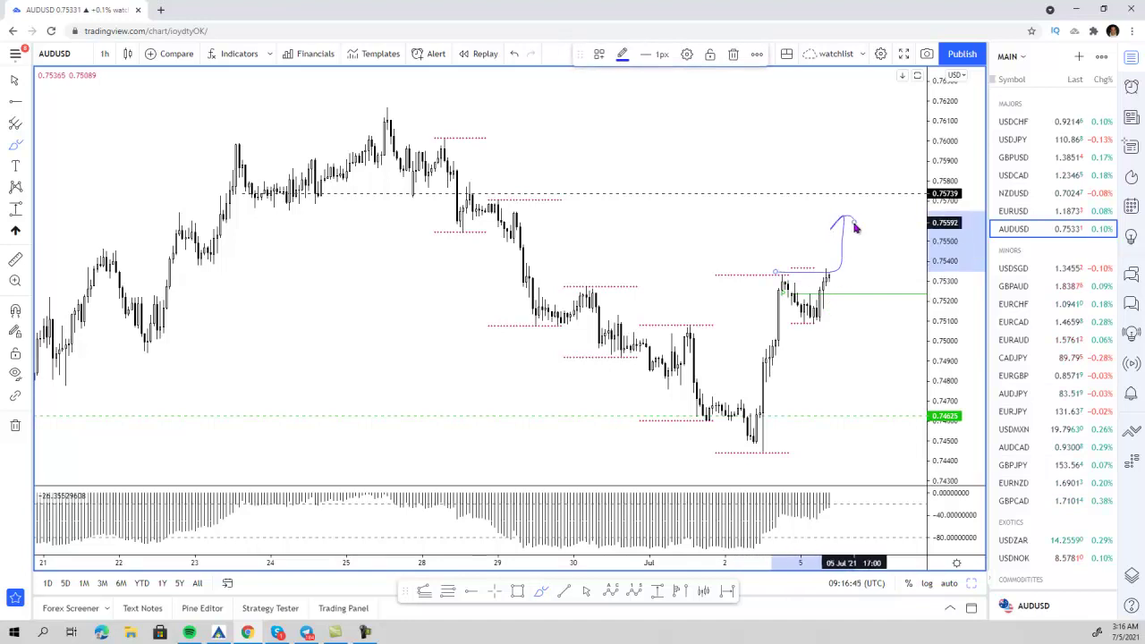
pyautogui.press('Delete')
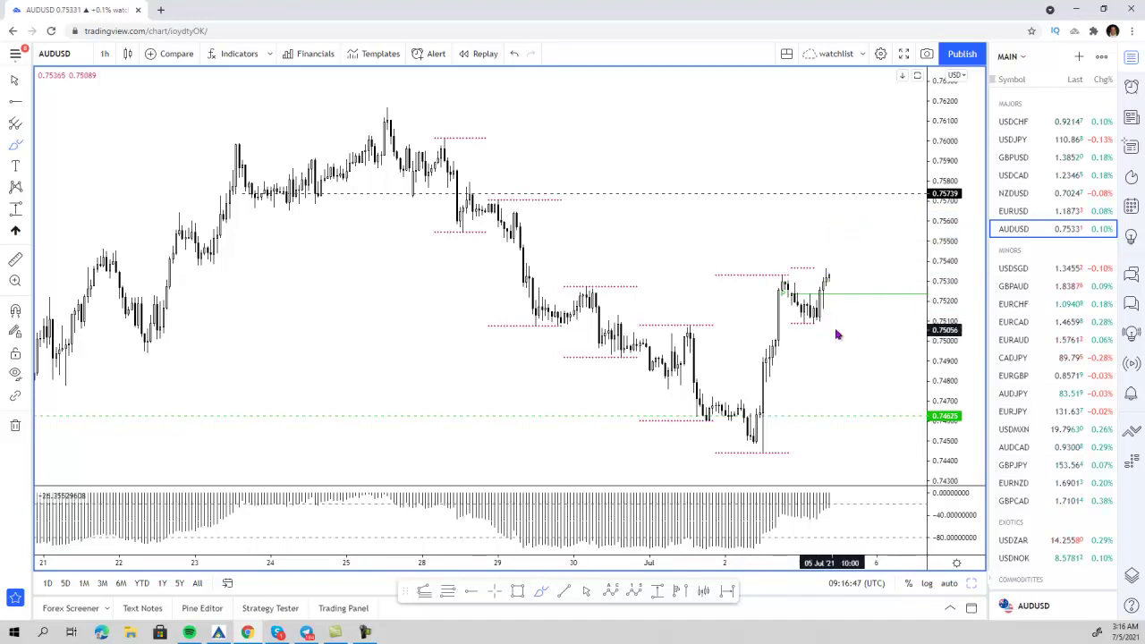
pyautogui.moveTo(786, 336); pyautogui.dragTo(901, 337)
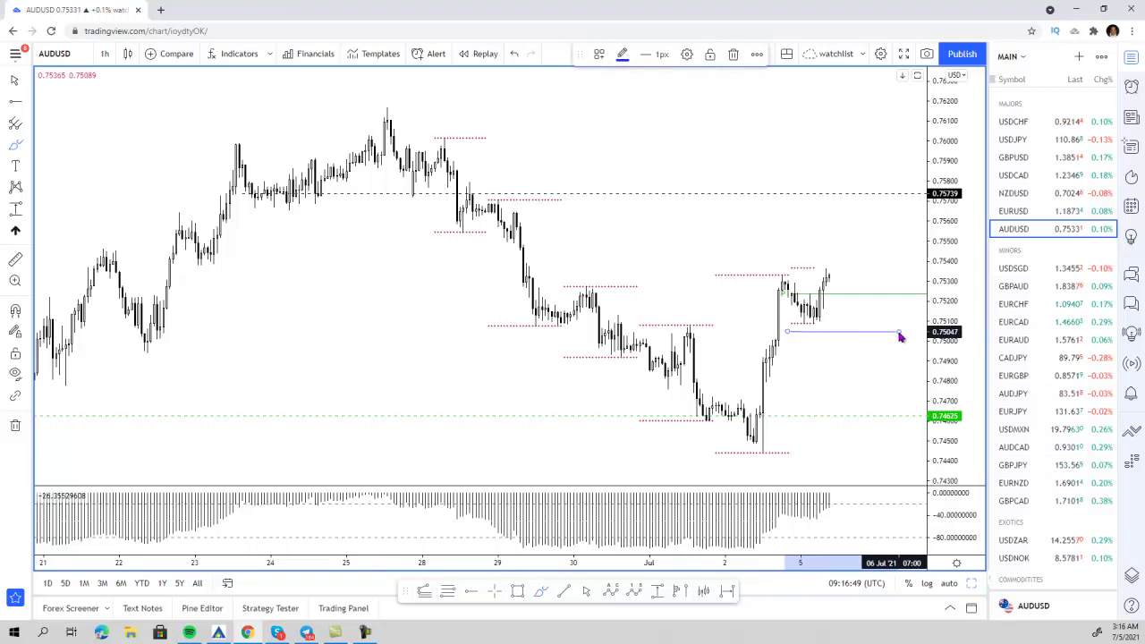
pyautogui.press('Delete')
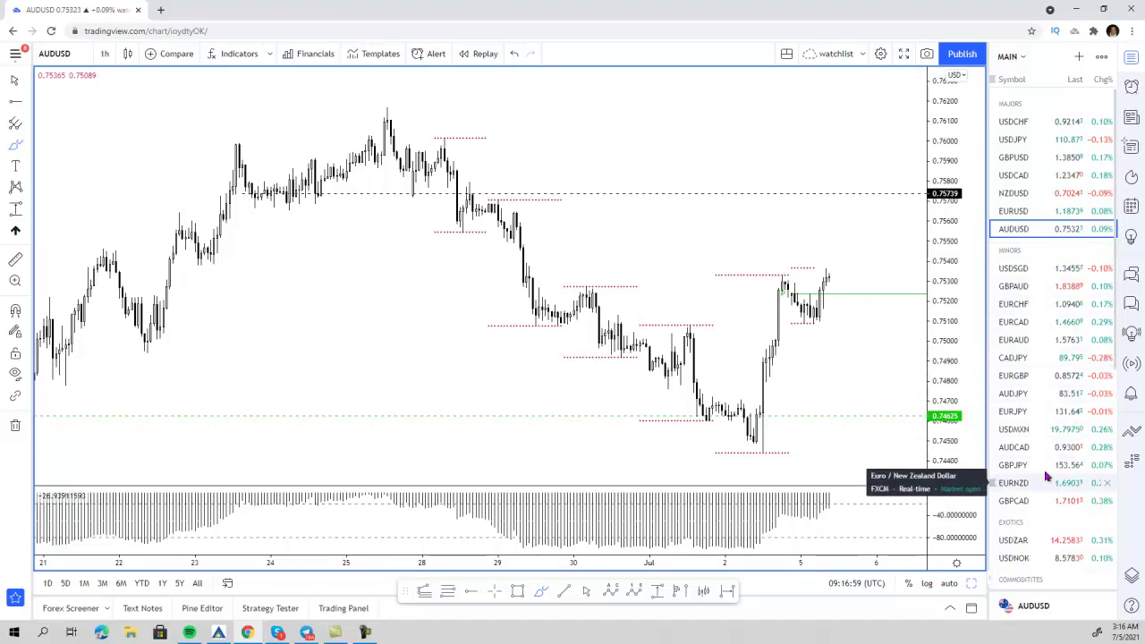
# - Open the 1-hour XAUUSD chart from the commodities in the watchlist
pyautogui.scroll(-2, 1036, 438)
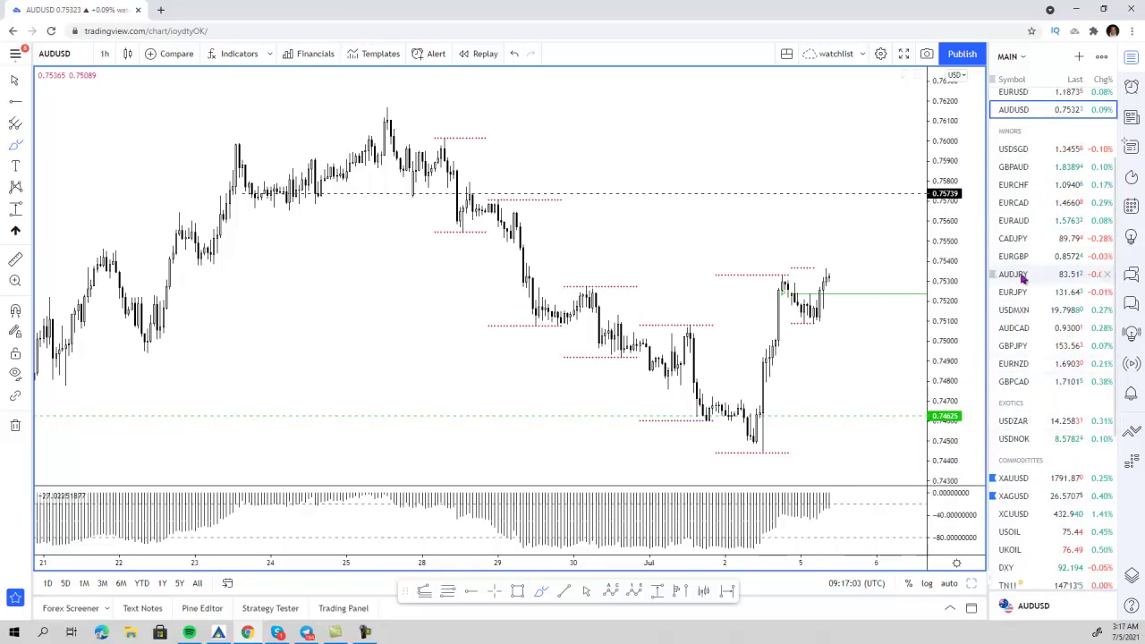
pyautogui.click(1020, 483)
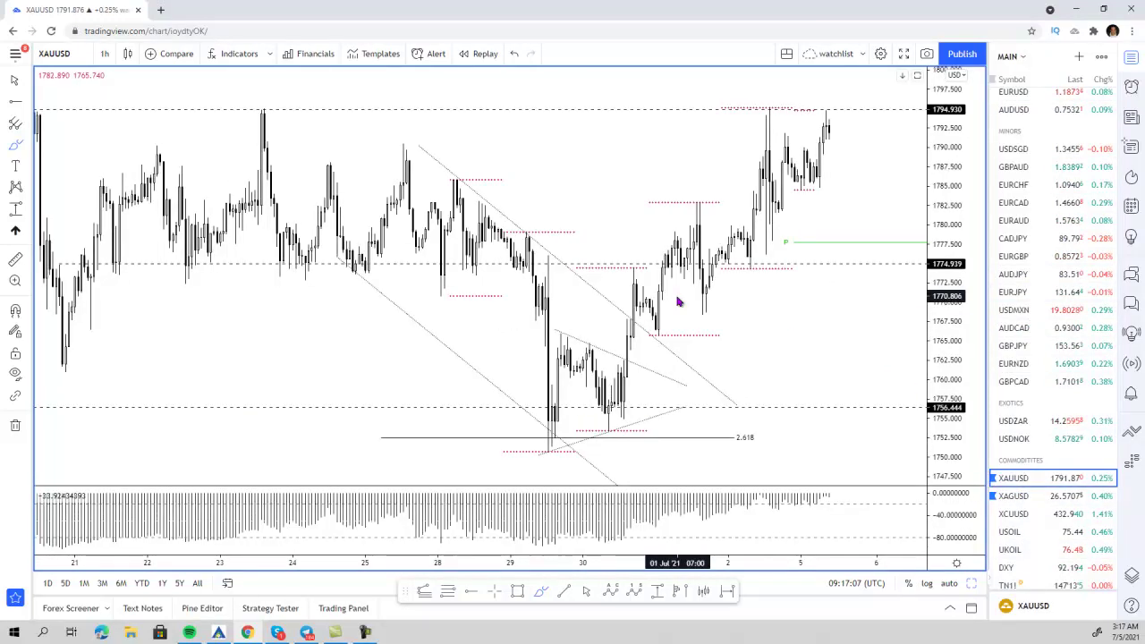
# - Show all the XAUUSD charts together, brush a stroke from the 18 June high near 1794.930 across the 1-hour candles, and erase it
pyautogui.click(971, 583)
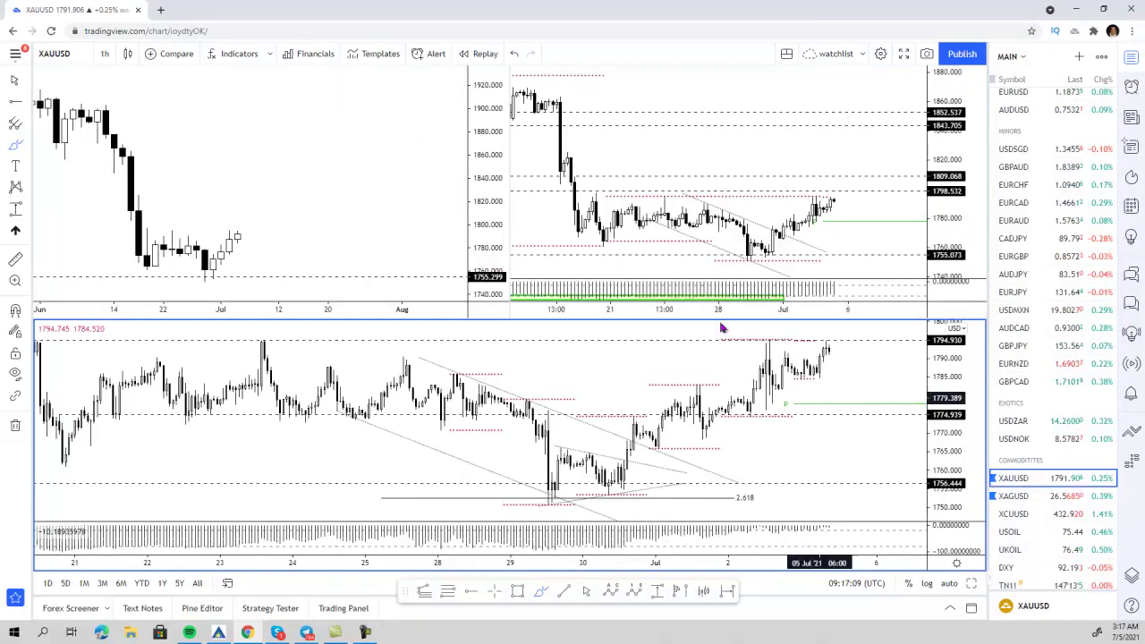
pyautogui.scroll(-3, 678, 351)
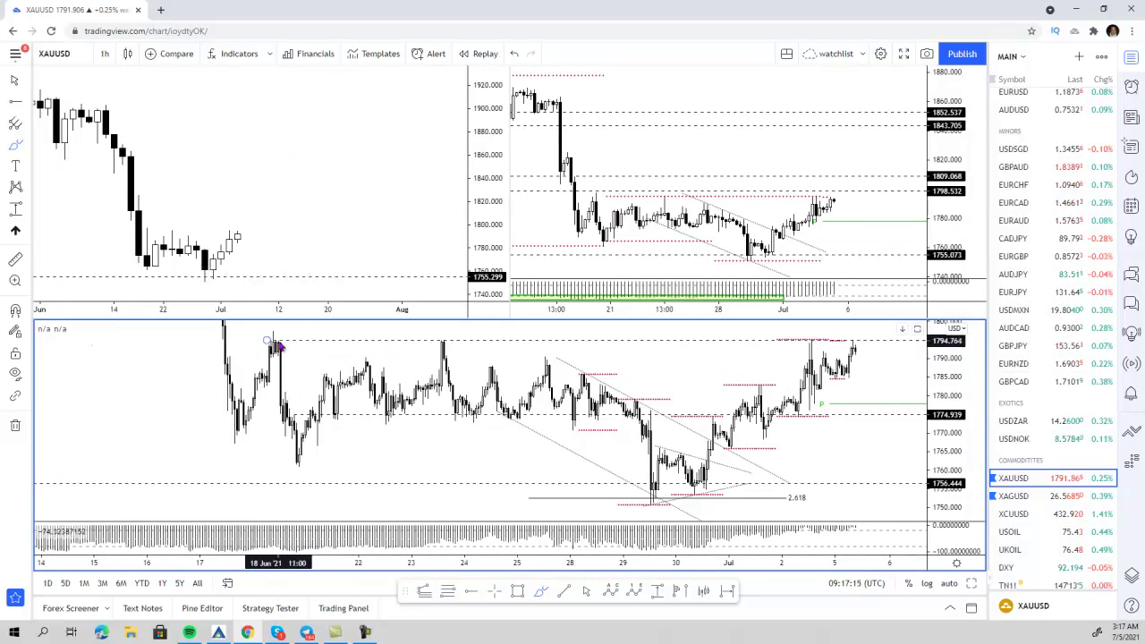
pyautogui.moveTo(274, 341)
pyautogui.mouseDown()
pyautogui.moveTo(384, 458)
pyautogui.moveTo(646, 363)
pyautogui.mouseUp()
pyautogui.press('Delete')
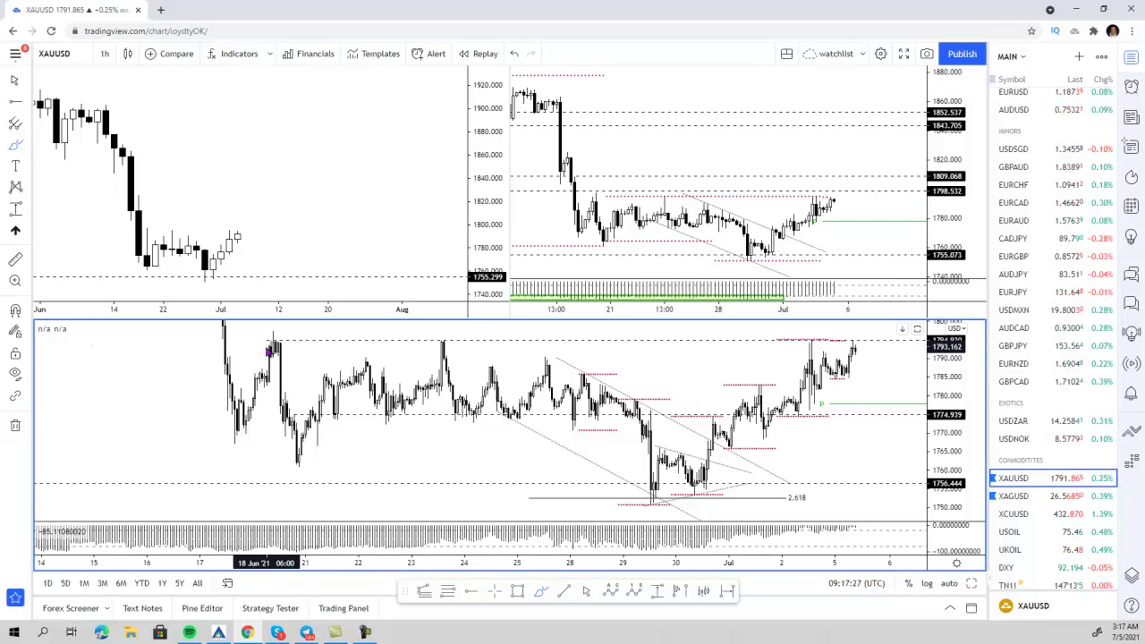
pyautogui.scroll(1, 823, 432)
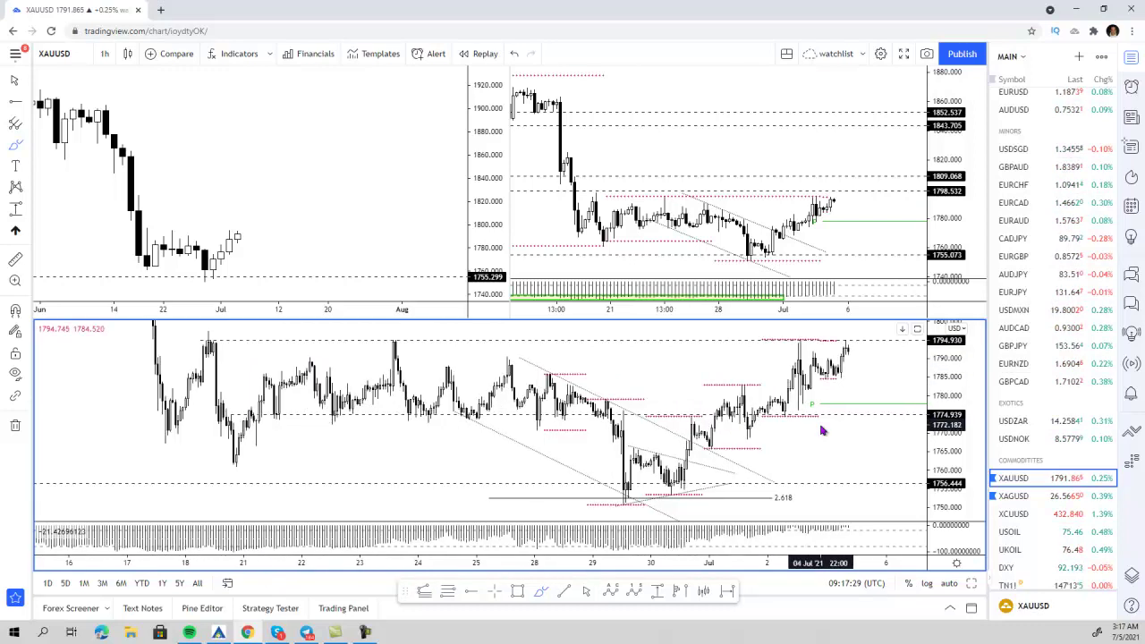
# - Brush rising lines beneath the XAUUSD lows and above the highs since 1 July, enlarge the 1-hour chart, and erase both lines
pyautogui.moveTo(736, 445); pyautogui.dragTo(865, 363)
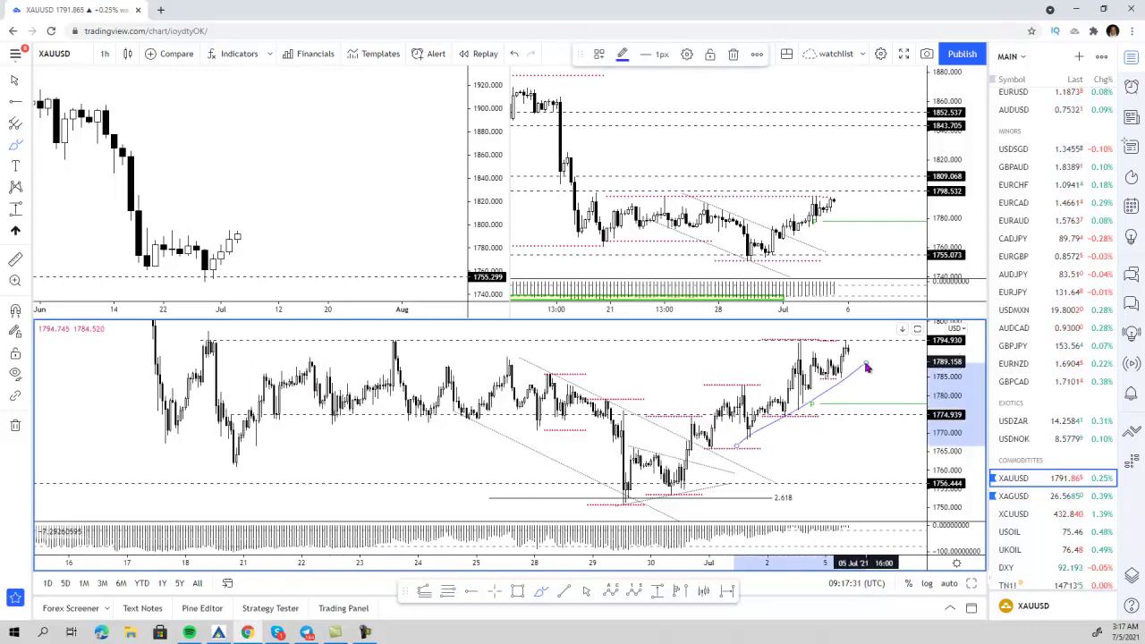
pyautogui.moveTo(700, 399); pyautogui.dragTo(874, 334)
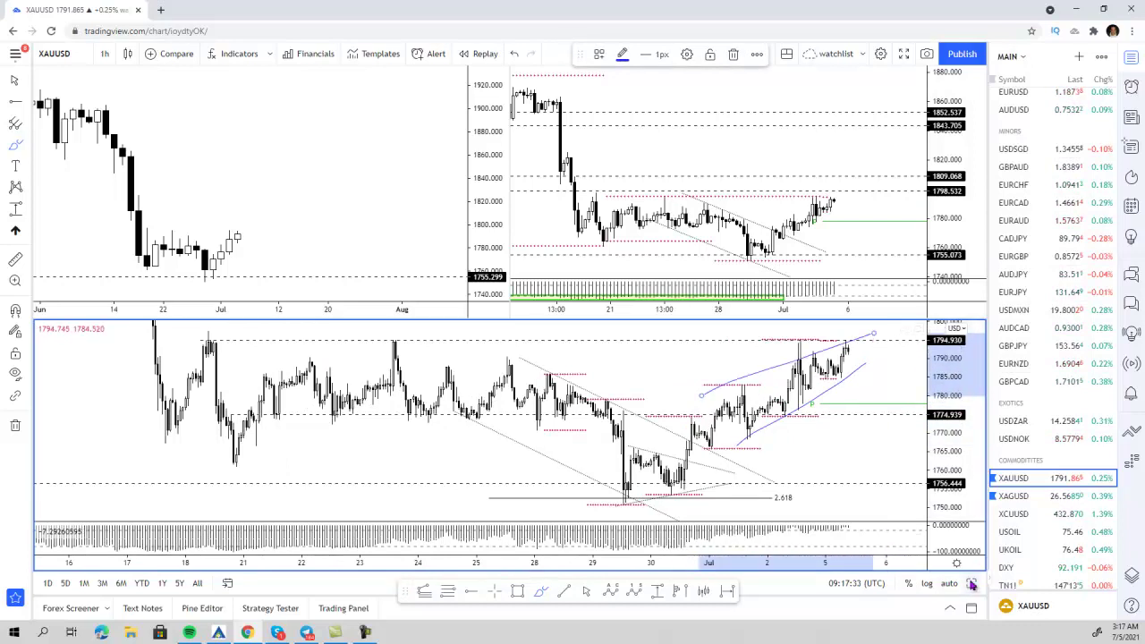
pyautogui.click(972, 583)
pyautogui.scroll(2, 864, 442)
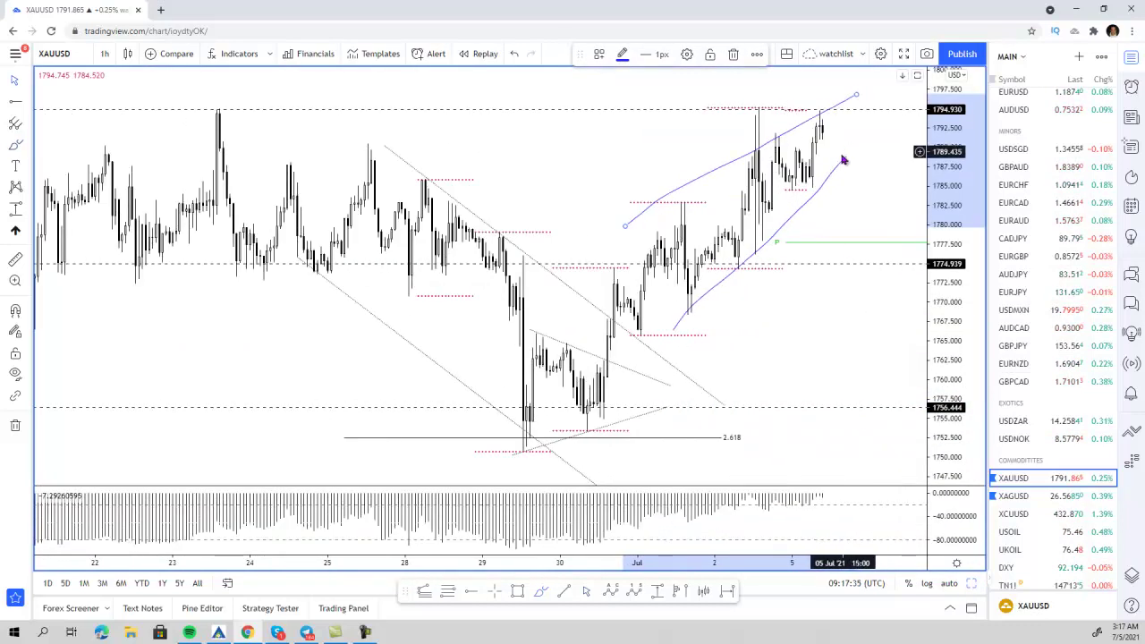
pyautogui.press('Delete')
pyautogui.click(799, 129)
pyautogui.press('Delete')
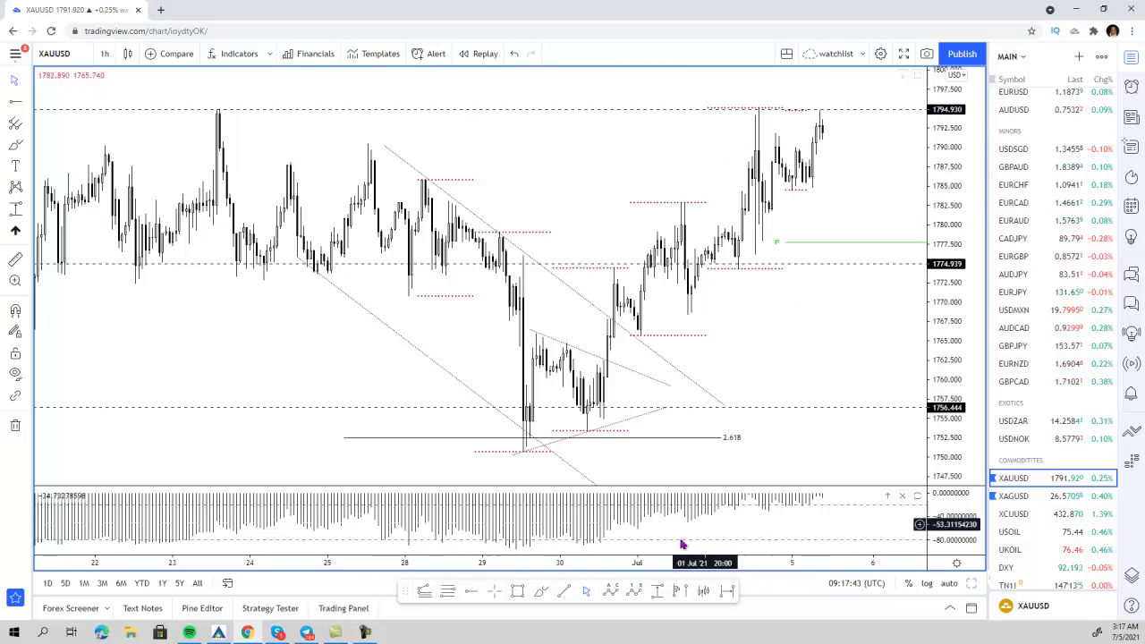
# - Brush a rising channel around the July XAUUSD candles, a zigzag path above 1794.930, and loops around the 2 July and 5 July highs
pyautogui.click(542, 591)
pyautogui.moveTo(690, 318); pyautogui.dragTo(846, 145)
pyautogui.moveTo(636, 231); pyautogui.dragTo(842, 105)
pyautogui.moveTo(683, 302)
pyautogui.mouseDown()
pyautogui.moveTo(824, 157)
pyautogui.moveTo(823, 95)
pyautogui.moveTo(838, 99)
pyautogui.mouseUp()
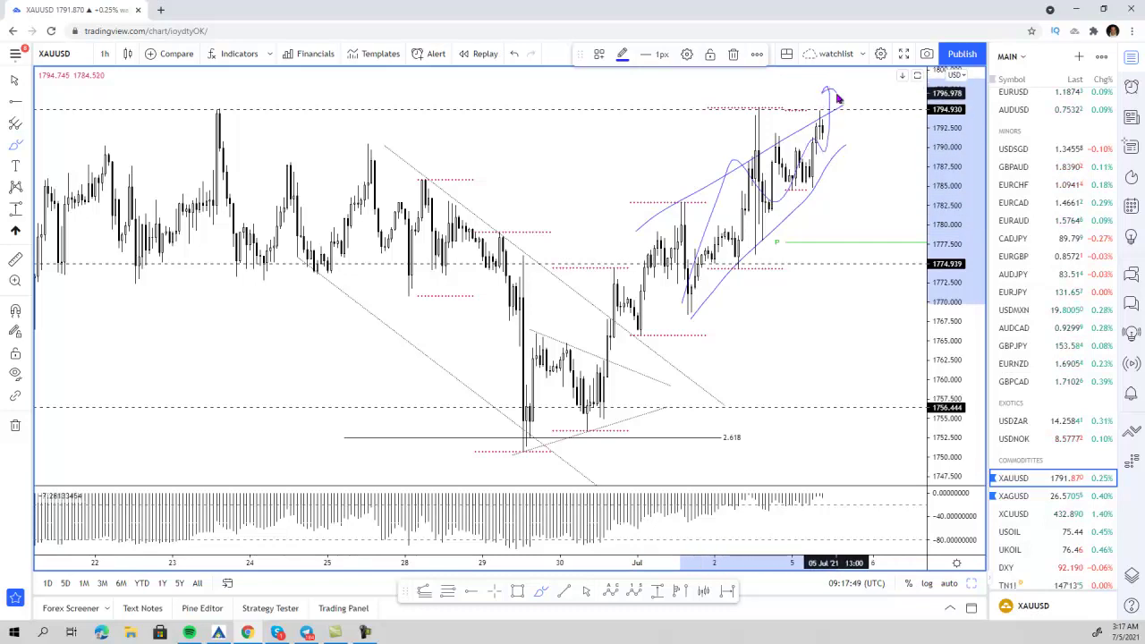
pyautogui.moveTo(739, 107); pyautogui.dragTo(781, 107)
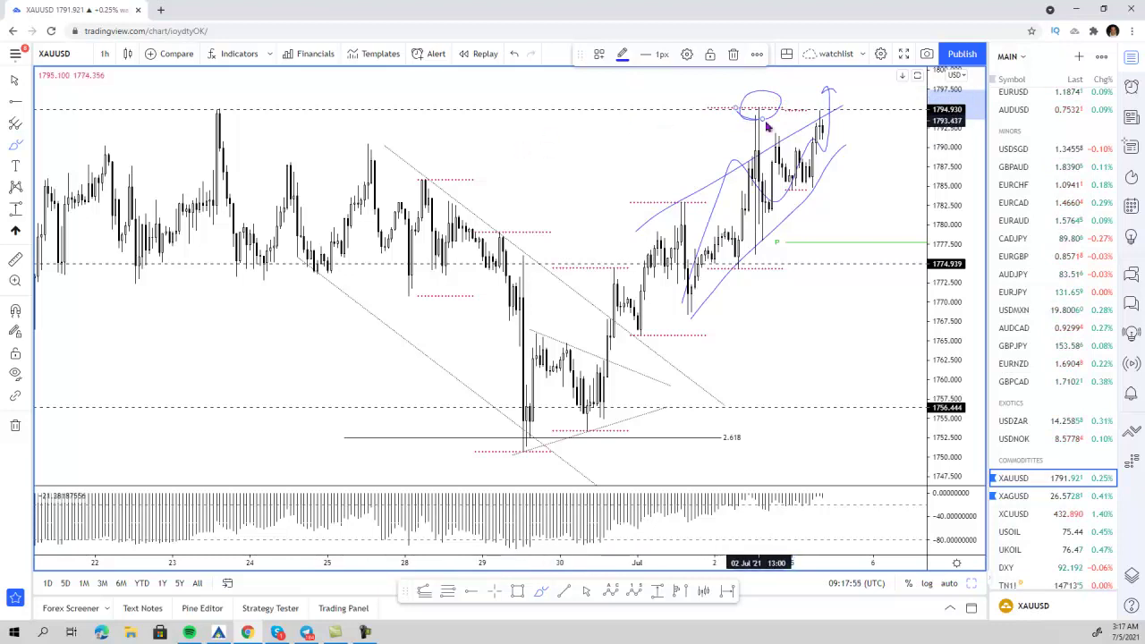
pyautogui.moveTo(830, 111)
pyautogui.mouseDown()
pyautogui.moveTo(841, 121)
pyautogui.moveTo(802, 108)
pyautogui.mouseUp()
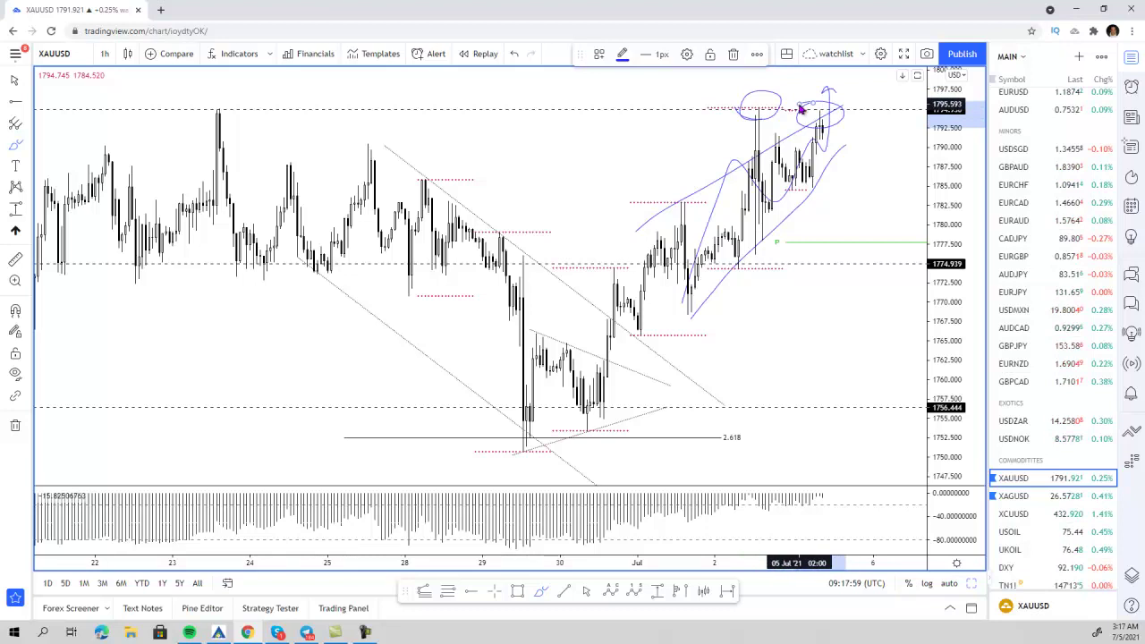
# - Erase the brushed channel lines, the zigzag path and both loops from the XAUUSD chart
pyautogui.press('Delete')
pyautogui.press('Escape')
pyautogui.click(801, 135)
pyautogui.press('Delete')
pyautogui.click(825, 151)
pyautogui.press('Delete')
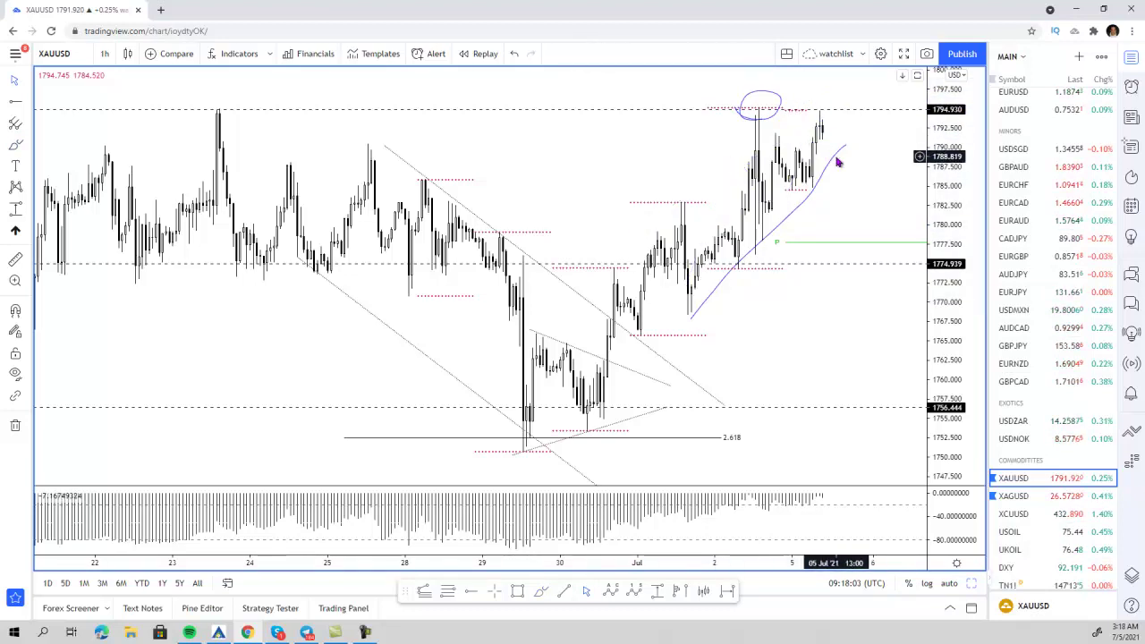
pyautogui.click(837, 162)
pyautogui.click(772, 120)
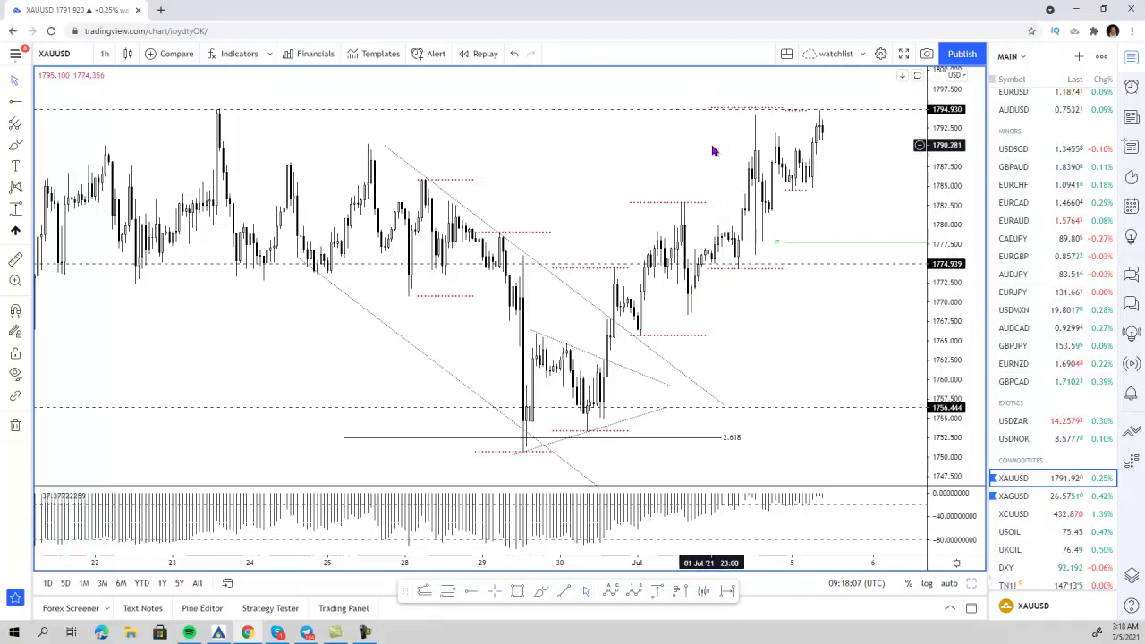
# - Brush a zigzag projection around the 1794.930 level from the latest XAUUSD candles and erase it
pyautogui.scroll(-2, 713, 151)
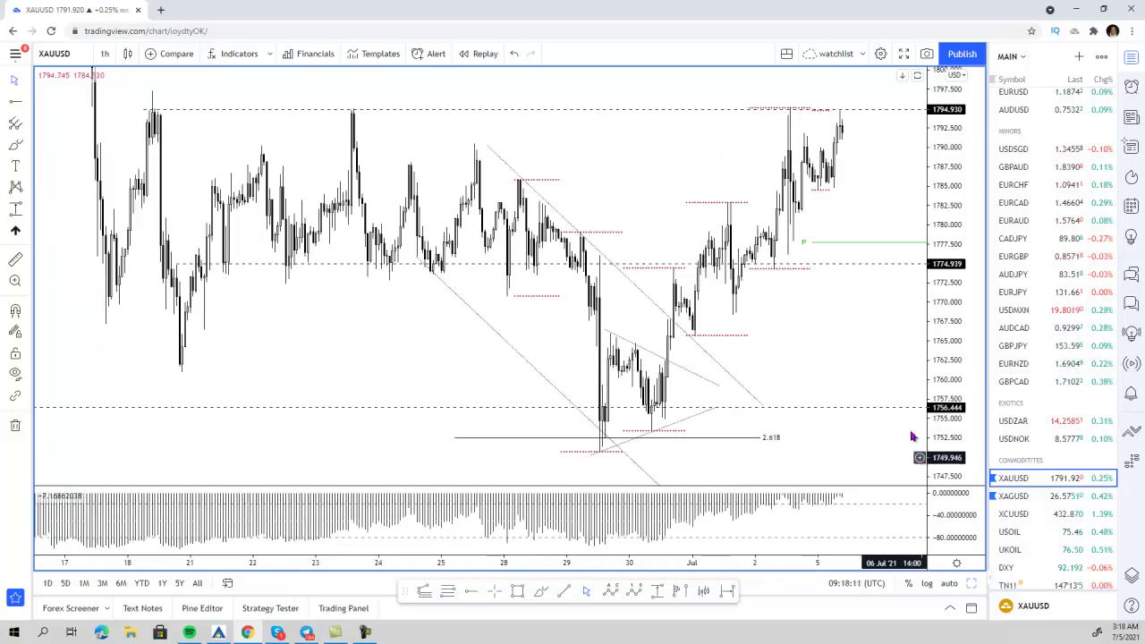
pyautogui.moveTo(942, 170); pyautogui.dragTo(943, 197)
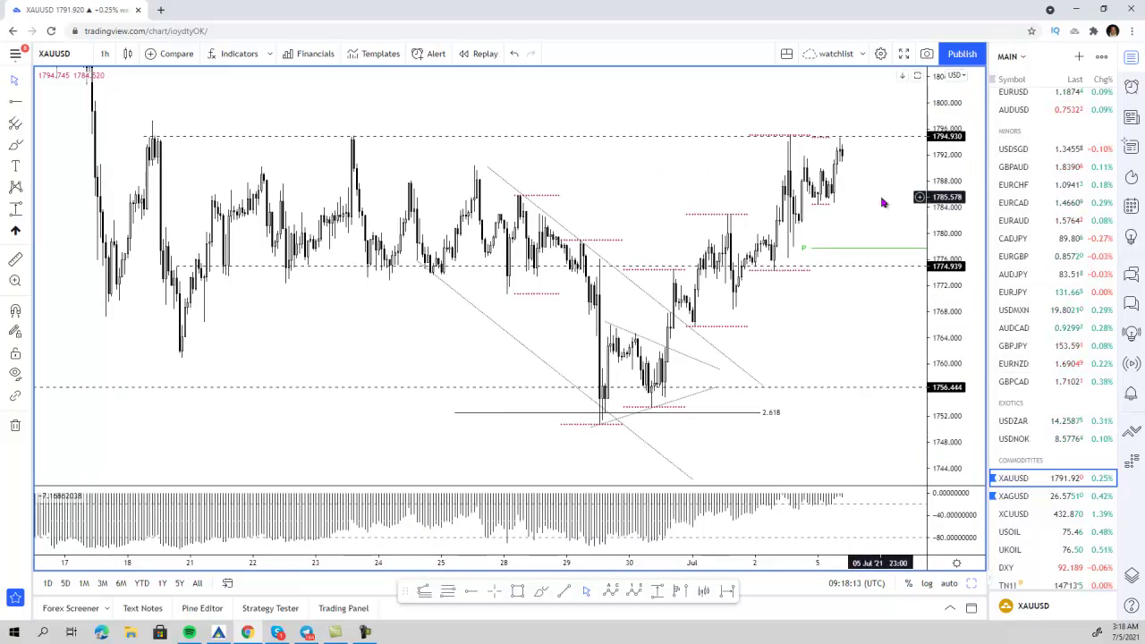
pyautogui.scroll(1, 882, 202)
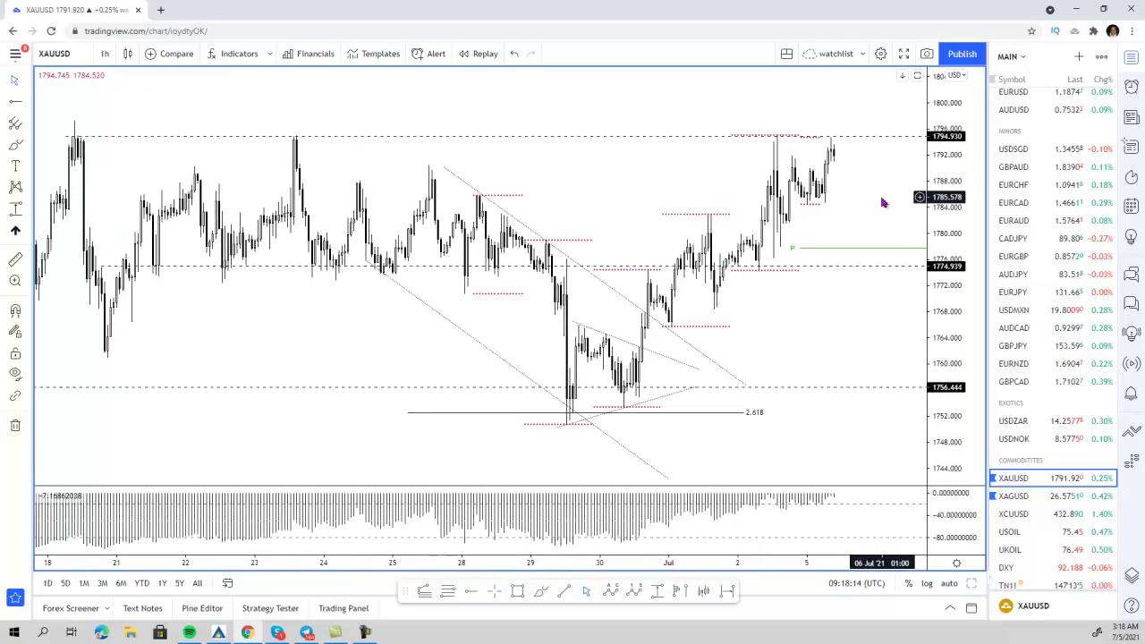
pyautogui.click(543, 592)
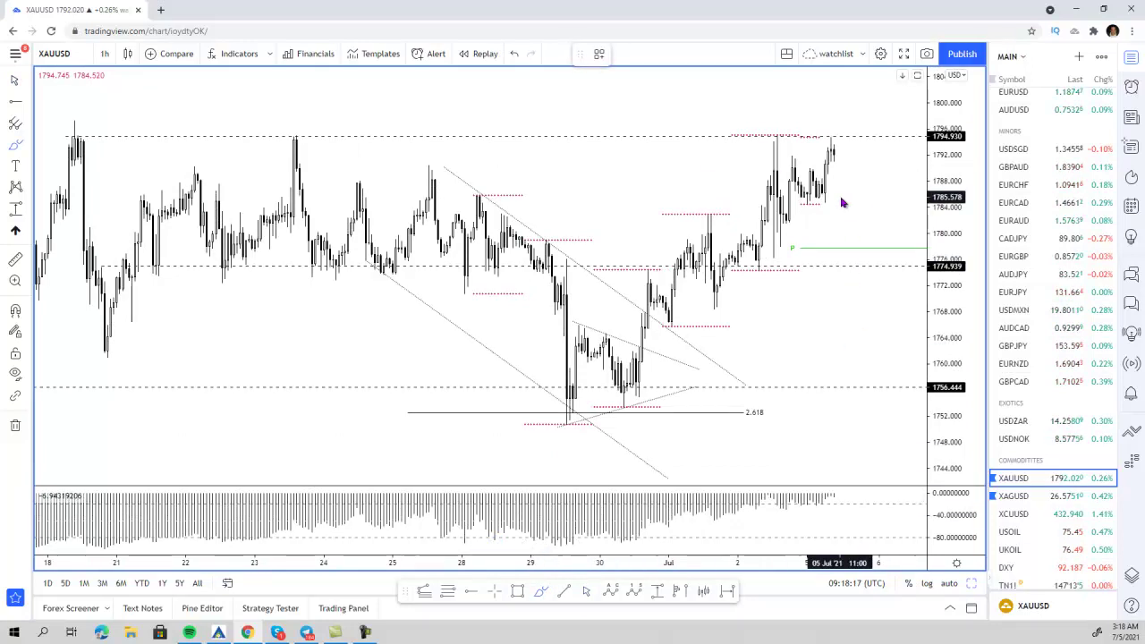
pyautogui.moveTo(859, 315)
pyautogui.mouseDown()
pyautogui.moveTo(882, 174)
pyautogui.moveTo(886, 197)
pyautogui.moveTo(827, 135)
pyautogui.moveTo(846, 137)
pyautogui.moveTo(865, 161)
pyautogui.moveTo(881, 149)
pyautogui.mouseUp()
pyautogui.press('Delete')
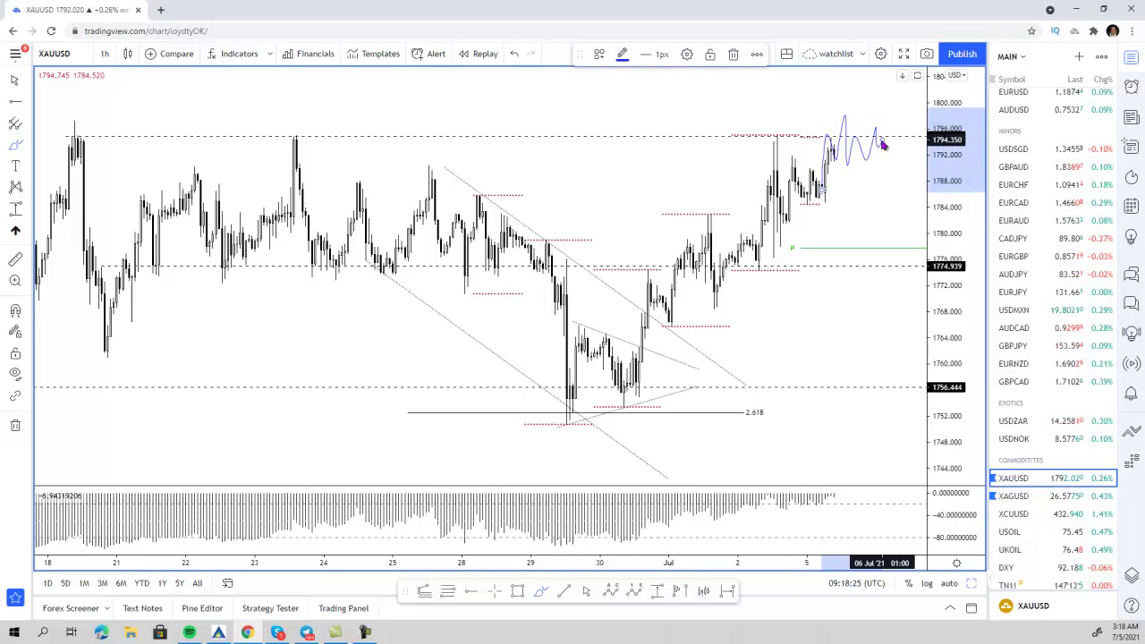
pyautogui.press('Delete')
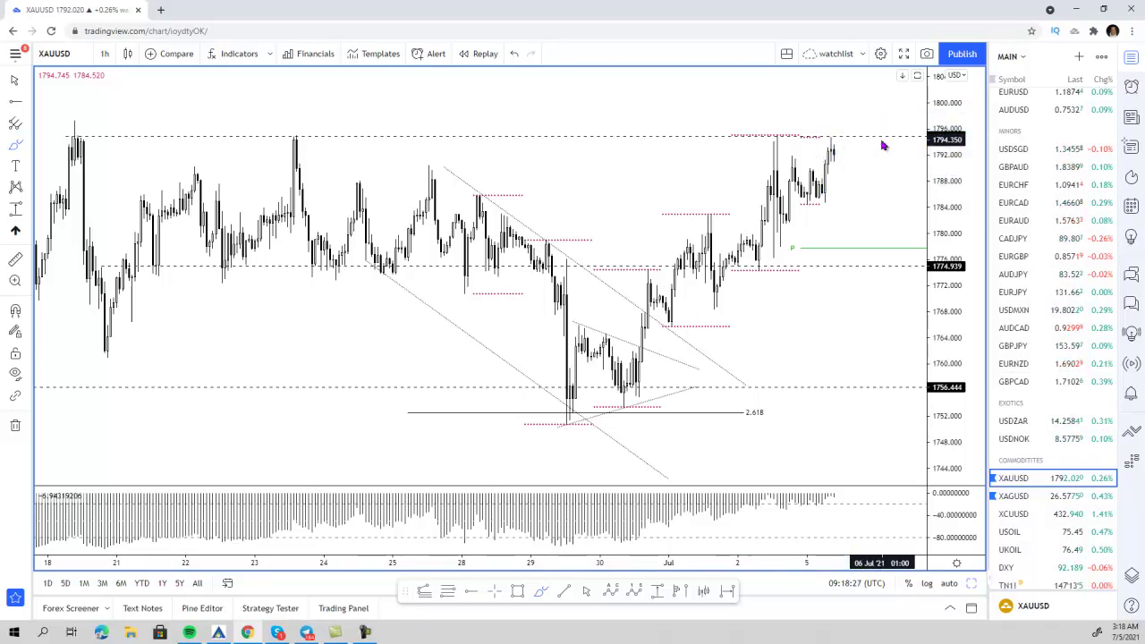
# - Brush an XAUUSD projection breaking above 1794.930, retesting it and rising to about 1820, and erase it
pyautogui.scroll(-2, 723, 389)
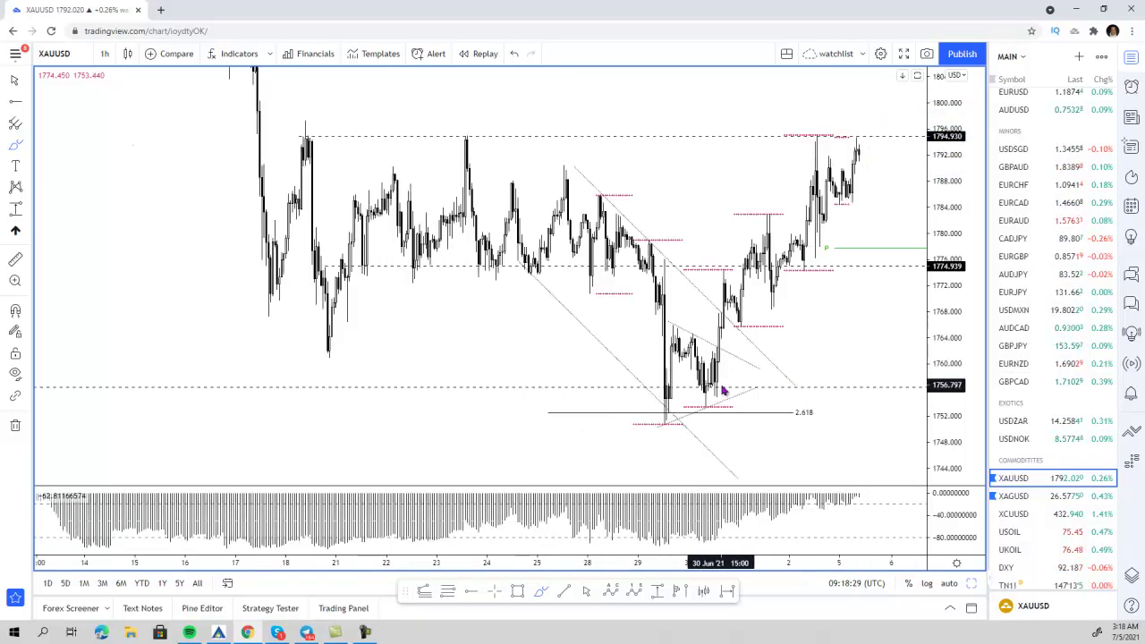
pyautogui.scroll(1, 723, 389)
pyautogui.click(975, 585)
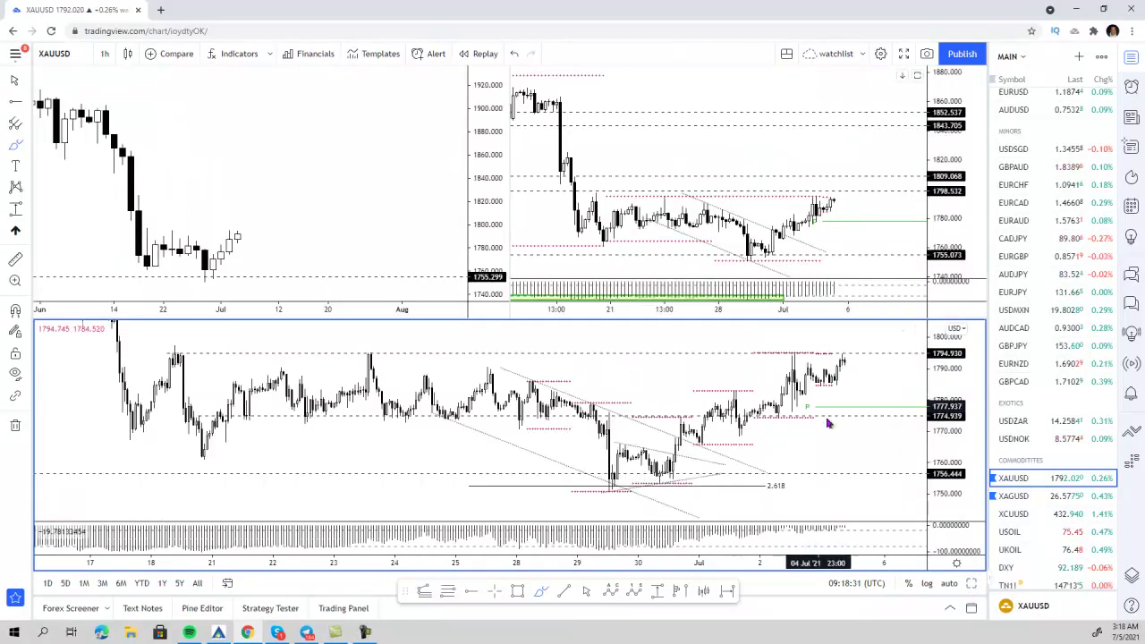
pyautogui.click(970, 583)
pyautogui.scroll(1, 856, 460)
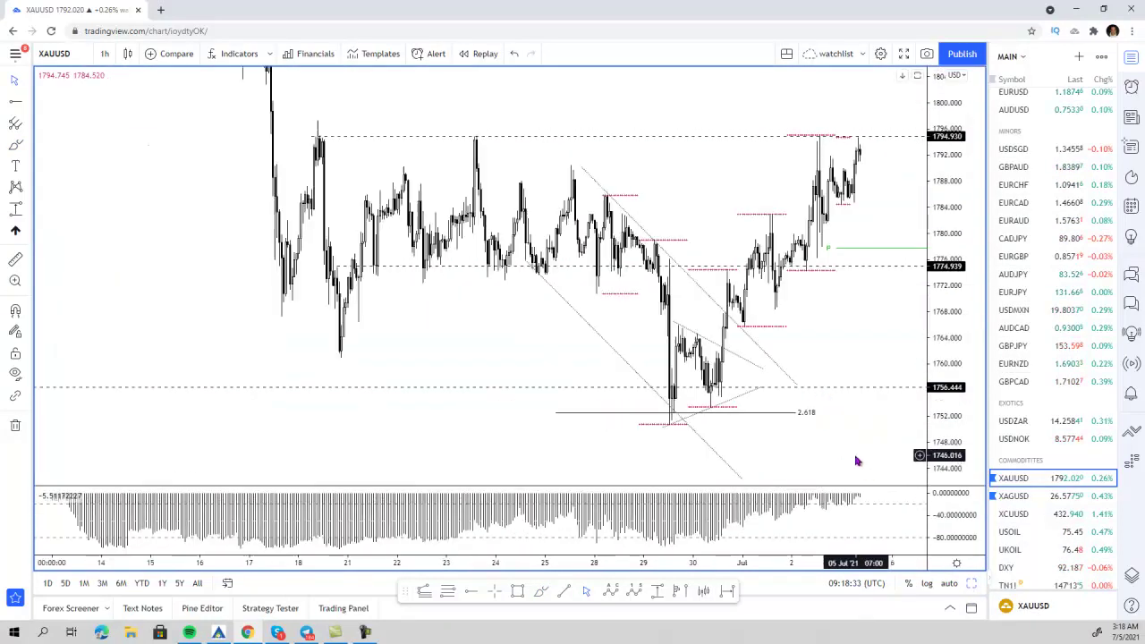
pyautogui.moveTo(968, 237); pyautogui.dragTo(968, 320)
pyautogui.scroll(1, 777, 134)
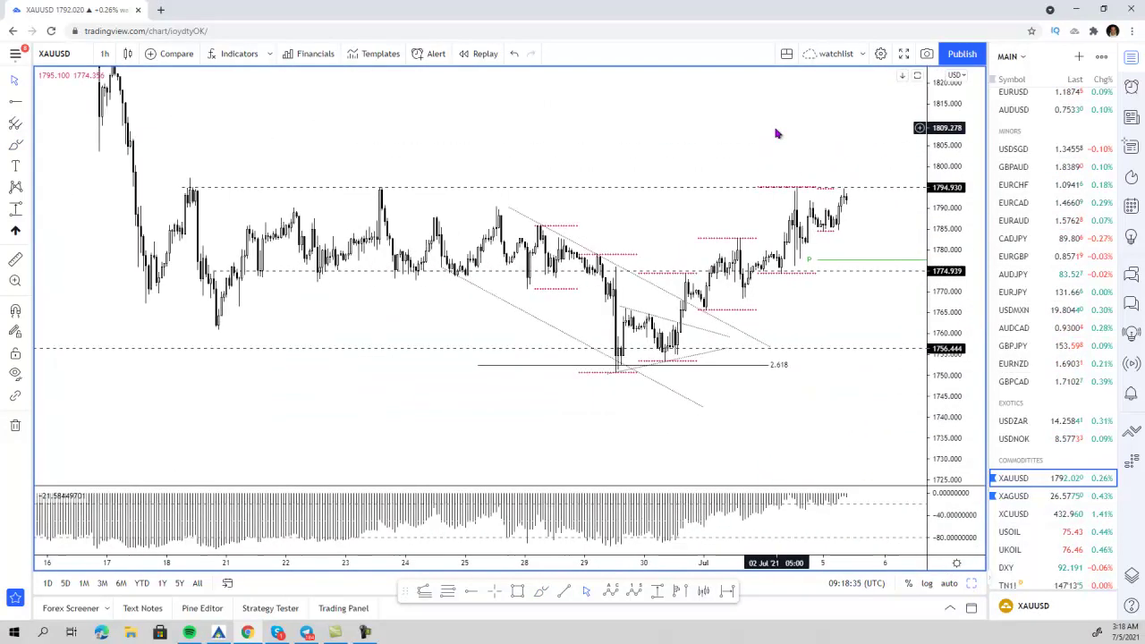
pyautogui.click(540, 592)
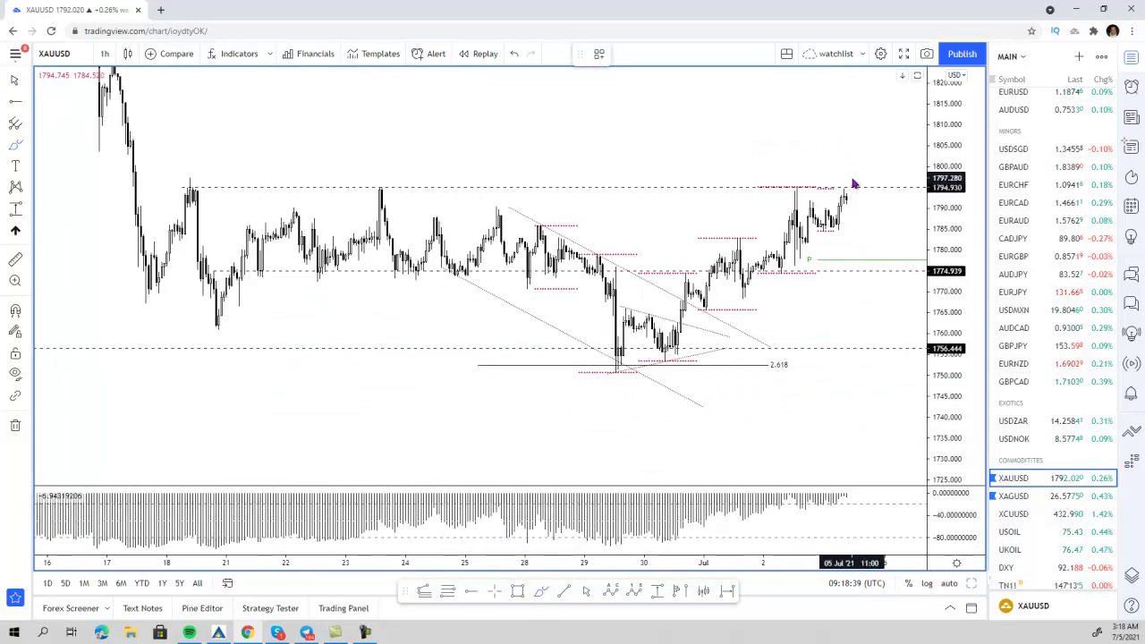
pyautogui.moveTo(843, 192)
pyautogui.mouseDown()
pyautogui.moveTo(841, 135)
pyautogui.moveTo(861, 195)
pyautogui.moveTo(877, 172)
pyautogui.moveTo(884, 194)
pyautogui.moveTo(888, 80)
pyautogui.moveTo(904, 103)
pyautogui.mouseUp()
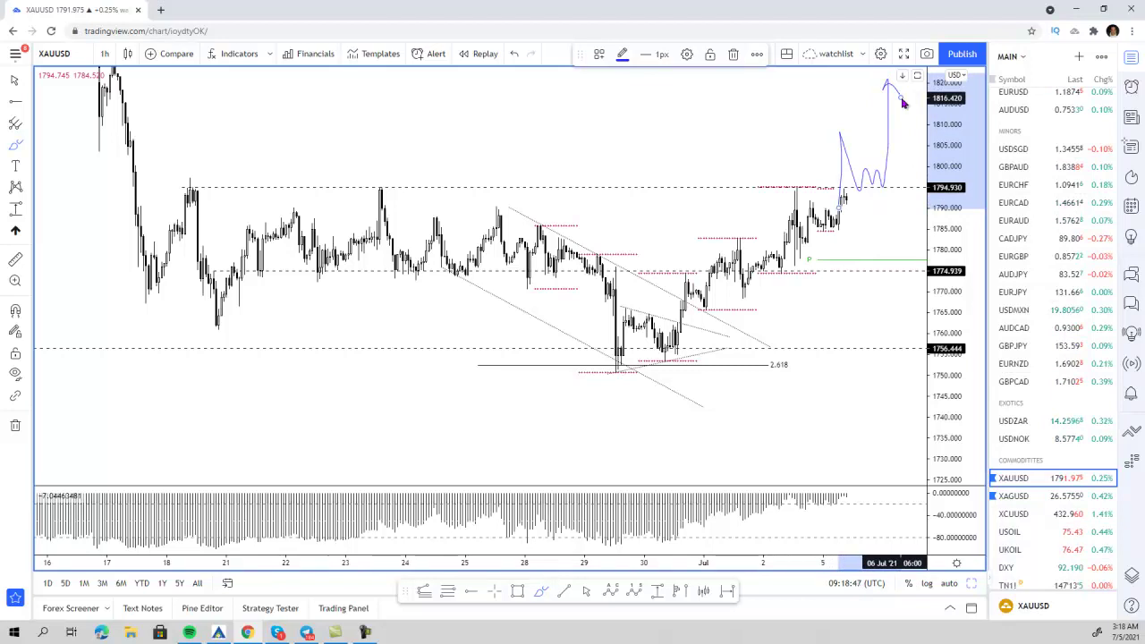
pyautogui.press('Delete')
# - Open the 1-hour BTCUSD chart from the cryptos in the watchlist
pyautogui.scroll(1, 884, 273)
pyautogui.moveTo(948, 236); pyautogui.dragTo(955, 194)
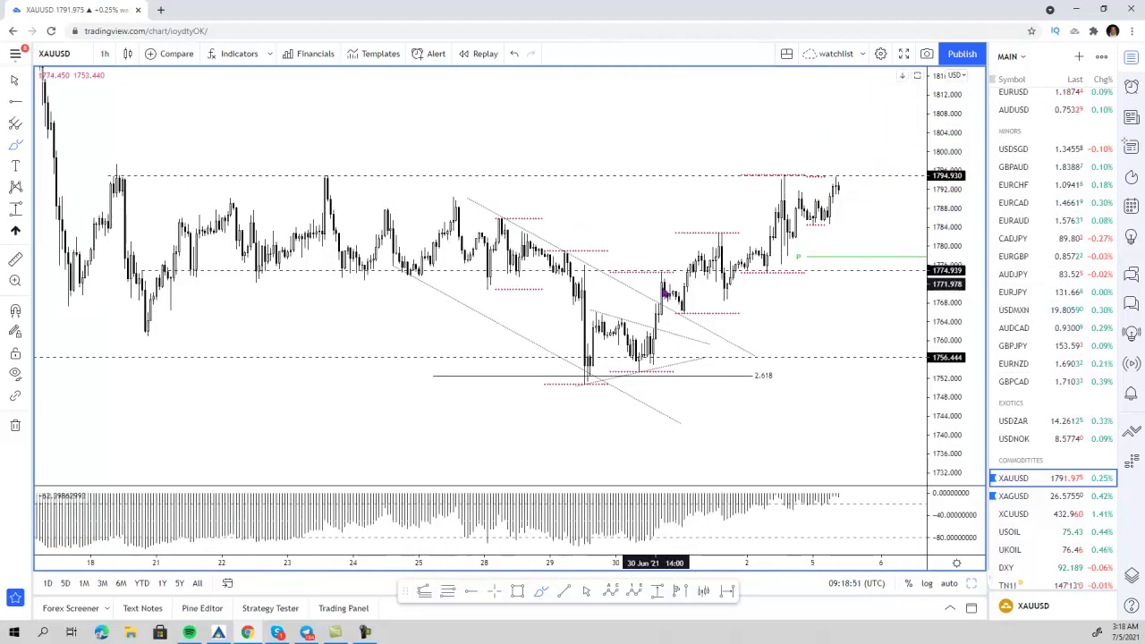
pyautogui.scroll(-3, 1029, 501)
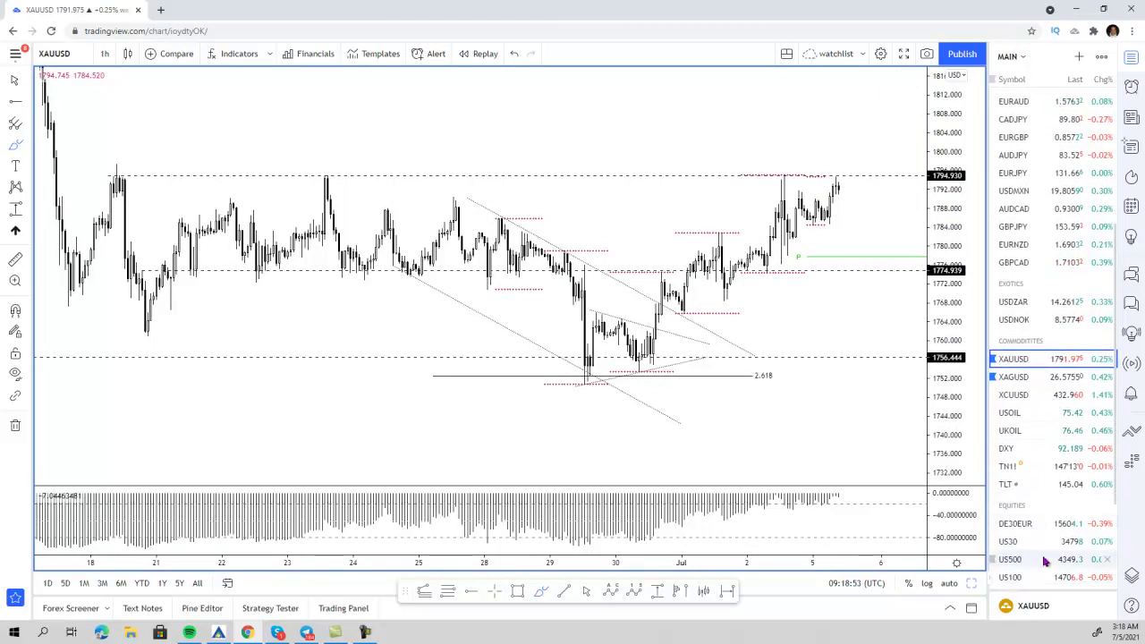
pyautogui.scroll(-4, 1043, 457)
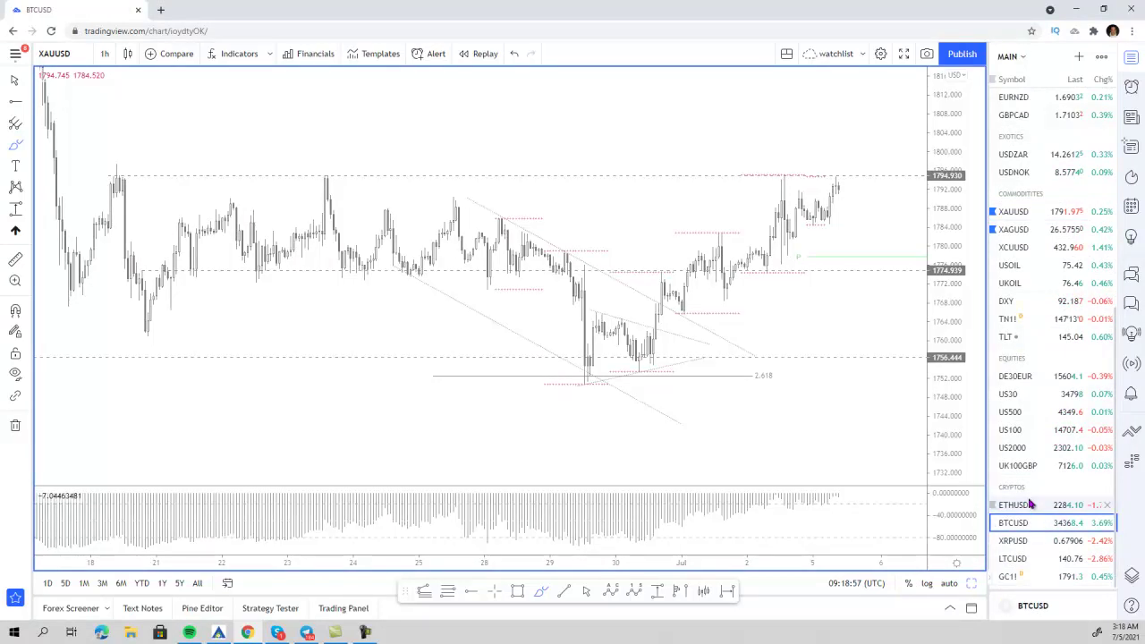
pyautogui.click(1013, 522)
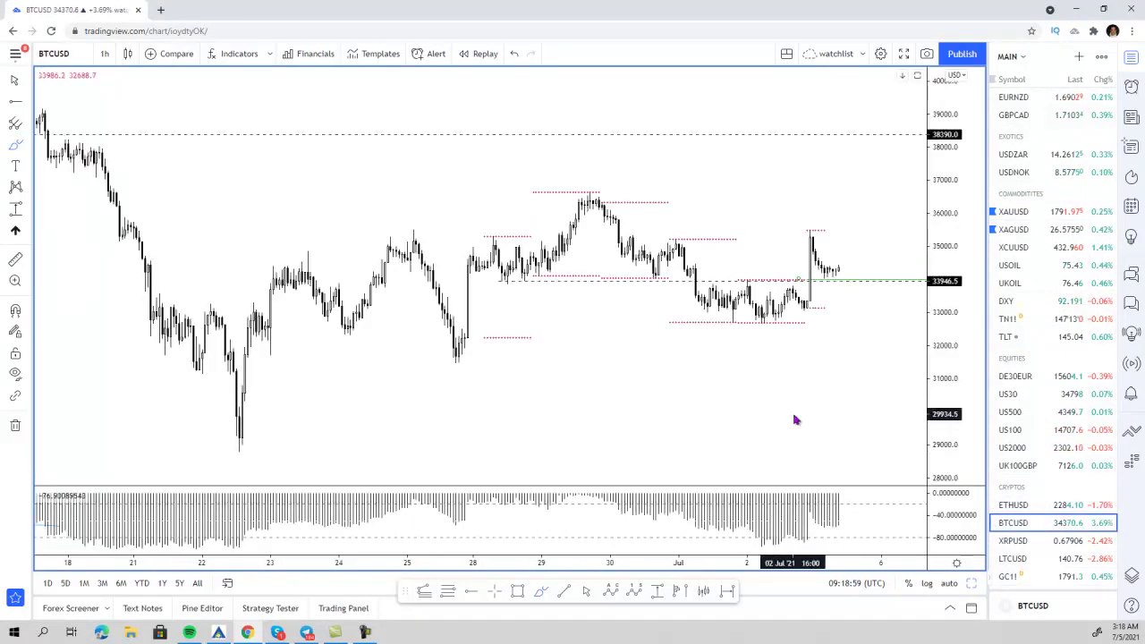
# - Brush a loop around the 28 to 30 June BTCUSD lows near 33946.5 and a vertical stroke beneath the 5 July surge, erasing both
pyautogui.scroll(3, 795, 420)
pyautogui.scroll(-2, 795, 420)
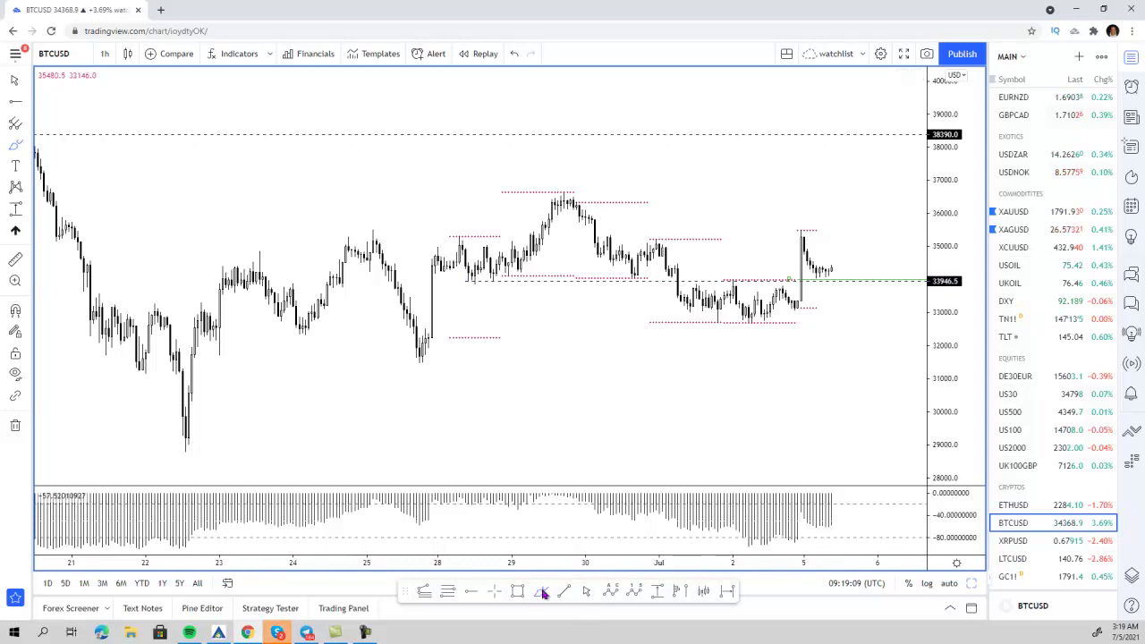
pyautogui.moveTo(636, 273)
pyautogui.mouseDown()
pyautogui.moveTo(485, 296)
pyautogui.moveTo(609, 269)
pyautogui.mouseUp()
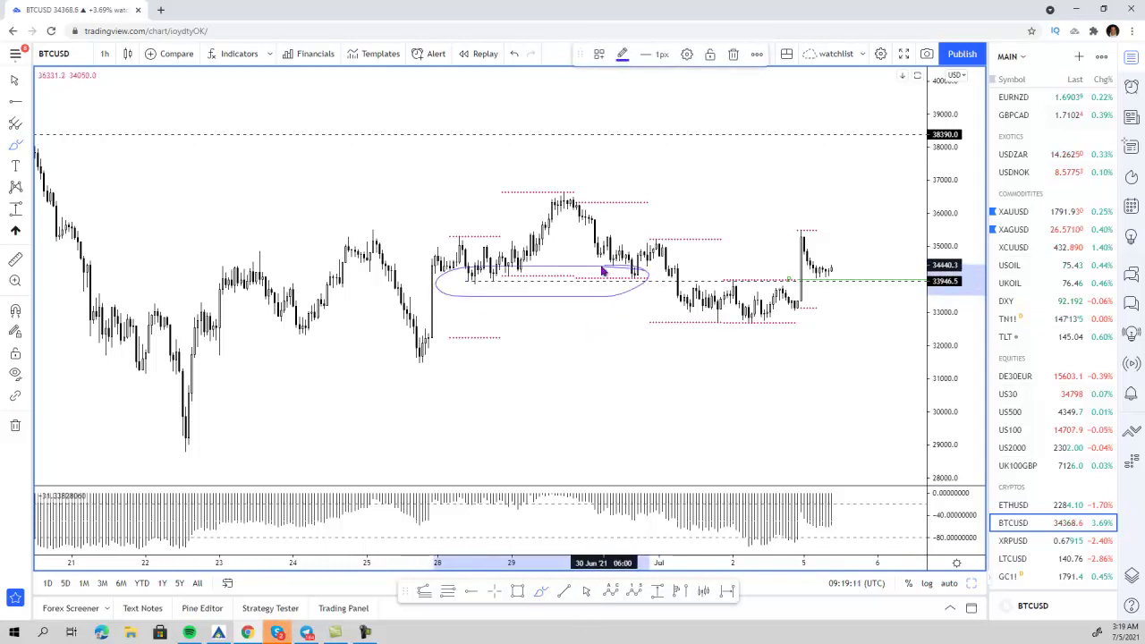
pyautogui.press('Delete')
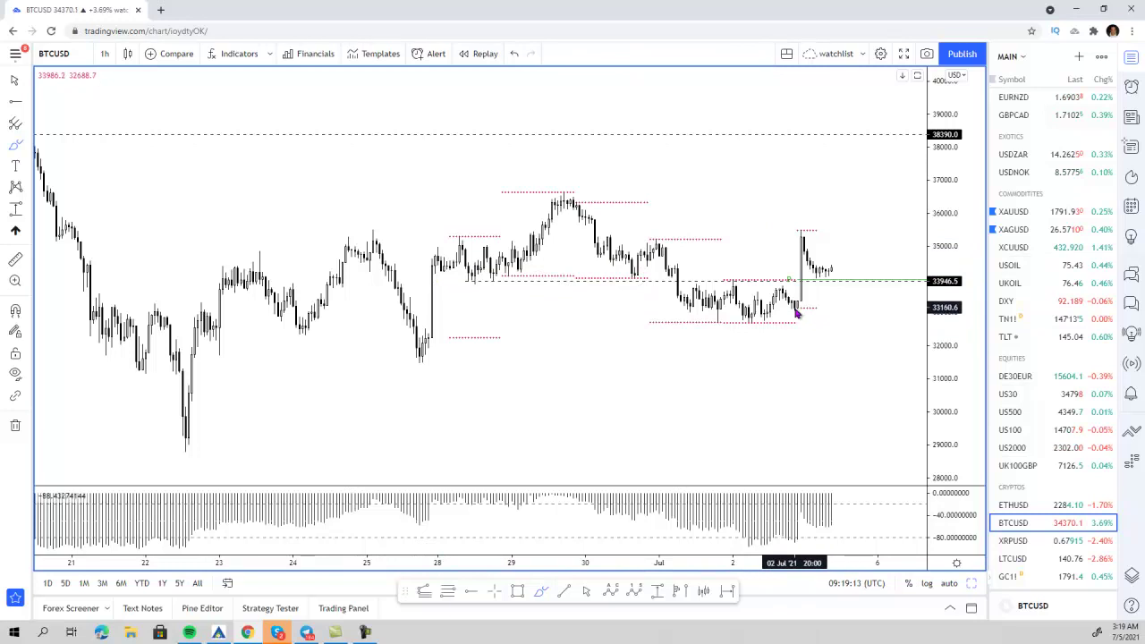
pyautogui.click(801, 379)
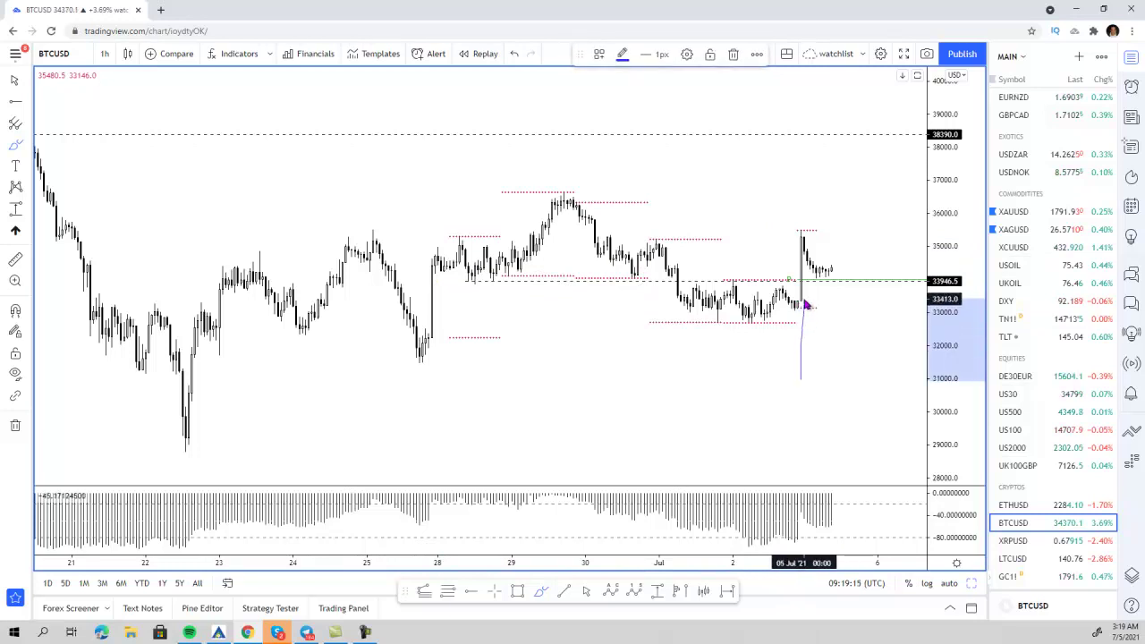
pyautogui.press('Escape')
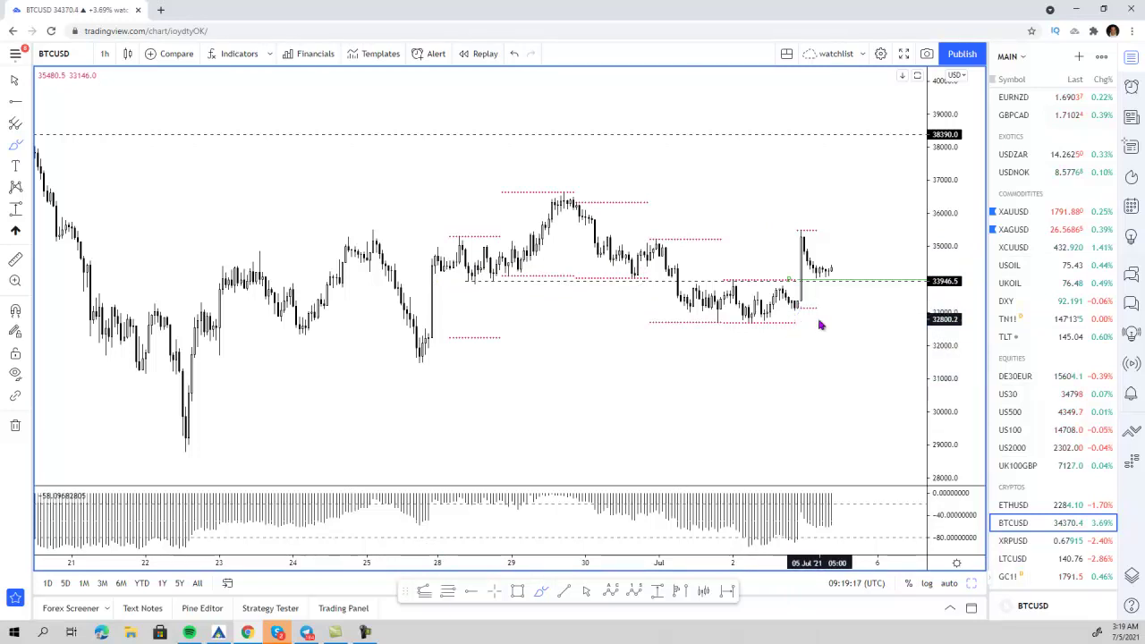
pyautogui.scroll(1, 818, 322)
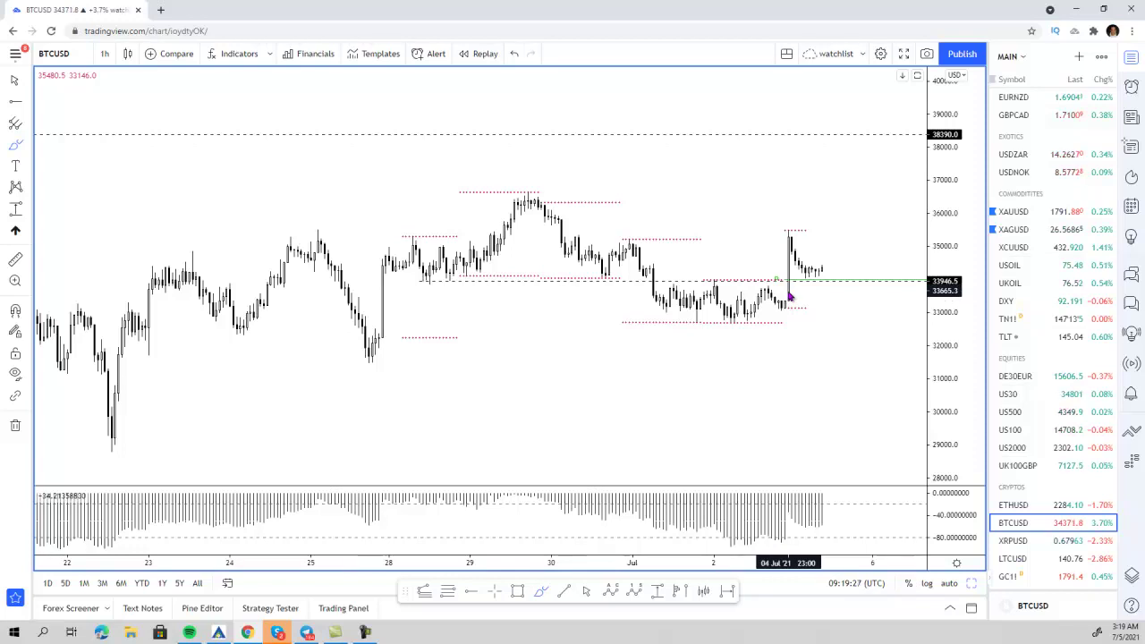
# - Brush an up arrow beneath the 5 July BTCUSD surge, a loop along the 33946.5 level and a stroke following the pullback, erasing them all
pyautogui.moveTo(795, 340)
pyautogui.mouseDown()
pyautogui.moveTo(798, 384)
pyautogui.moveTo(791, 307)
pyautogui.moveTo(808, 322)
pyautogui.mouseUp()
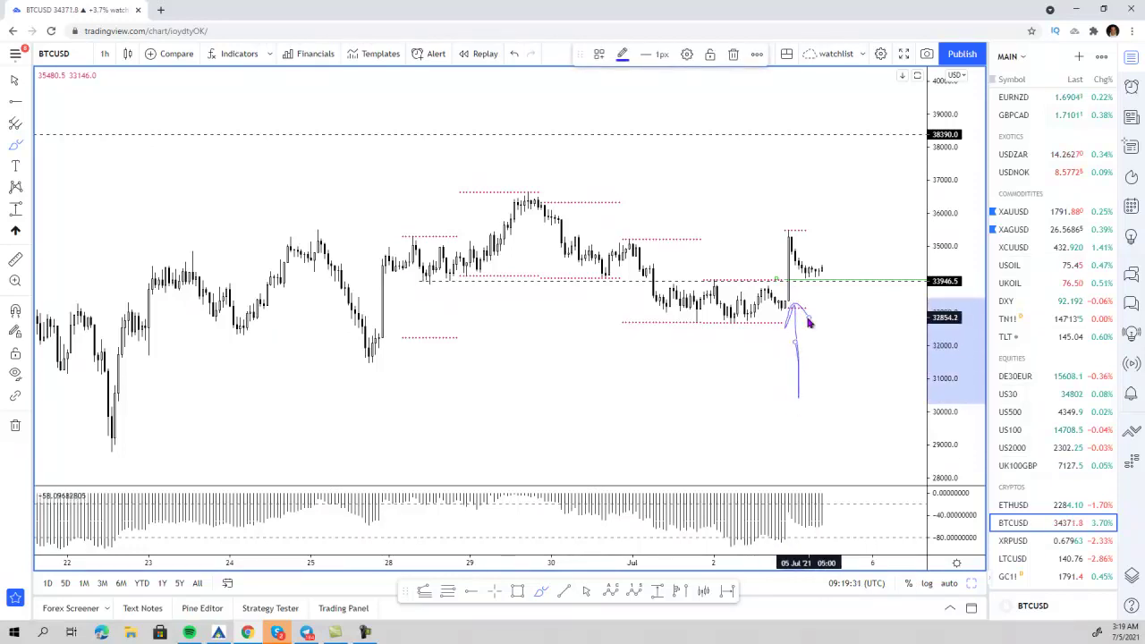
pyautogui.press('Delete')
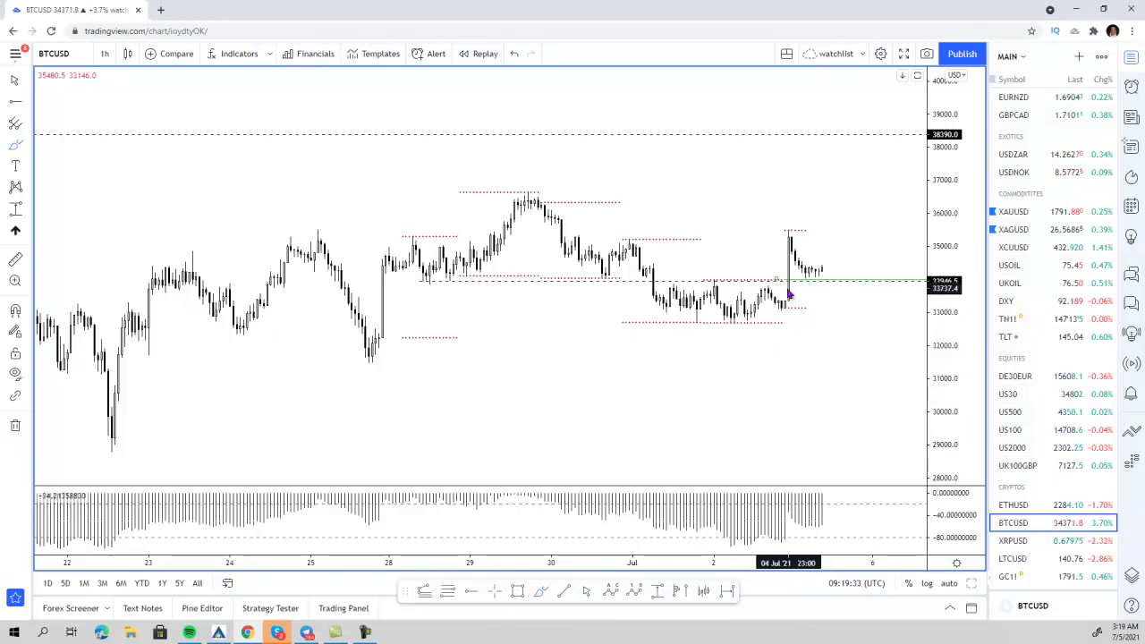
pyautogui.scroll(1, 789, 294)
pyautogui.moveTo(774, 229)
pyautogui.mouseDown()
pyautogui.moveTo(789, 269)
pyautogui.moveTo(819, 276)
pyautogui.moveTo(682, 274)
pyautogui.moveTo(721, 292)
pyautogui.moveTo(830, 273)
pyautogui.mouseUp()
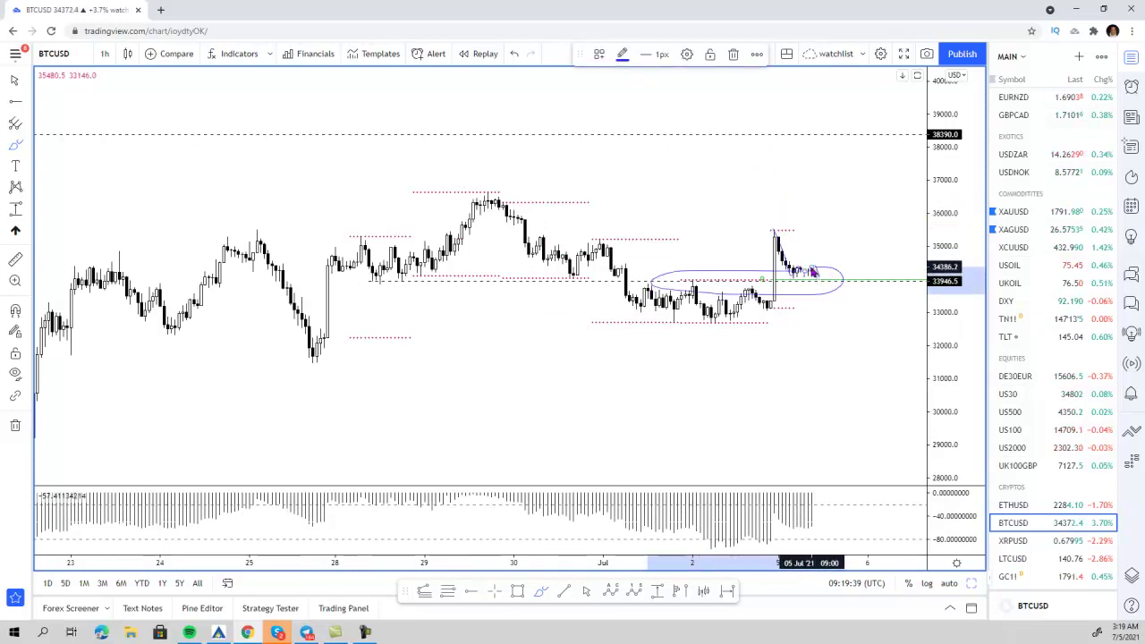
pyautogui.press('Delete')
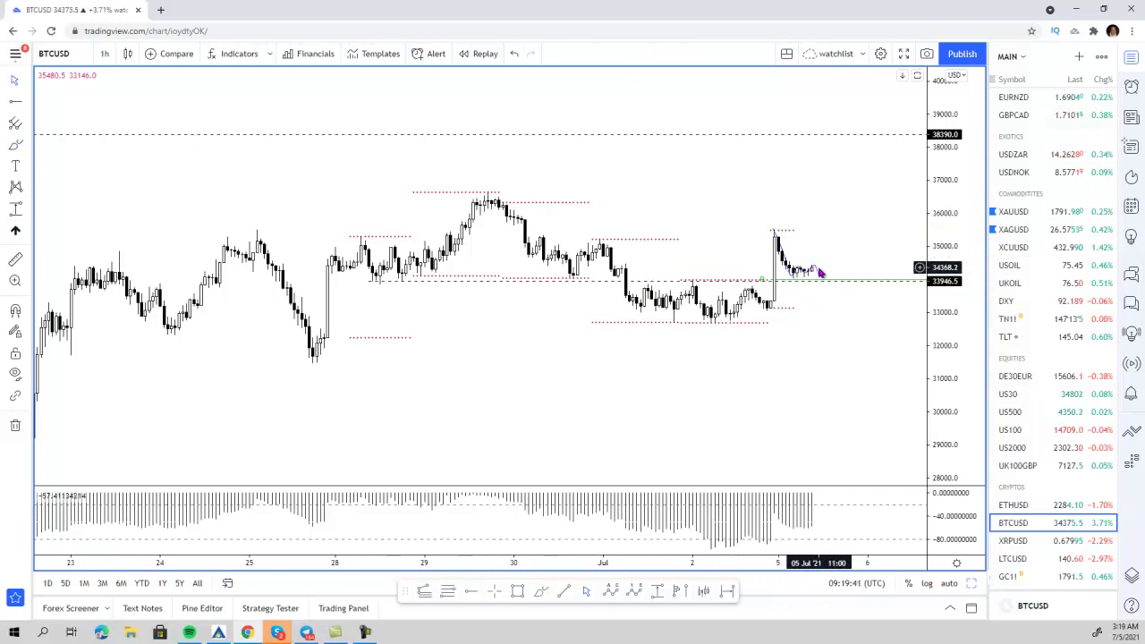
pyautogui.click(820, 273)
pyautogui.press('Delete')
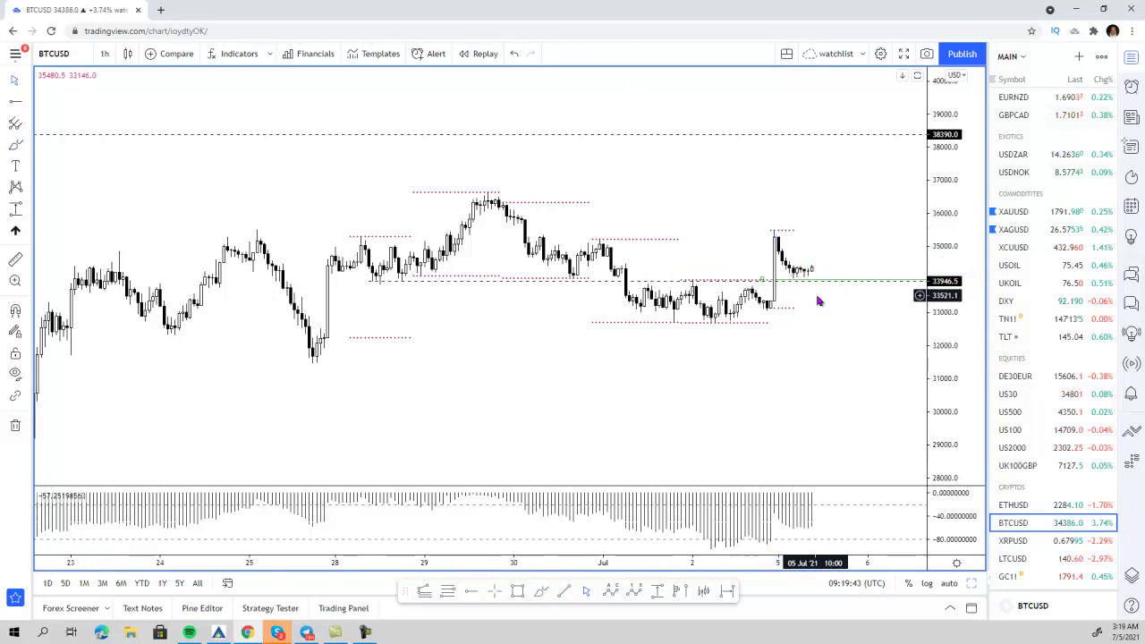
pyautogui.scroll(-1, 818, 302)
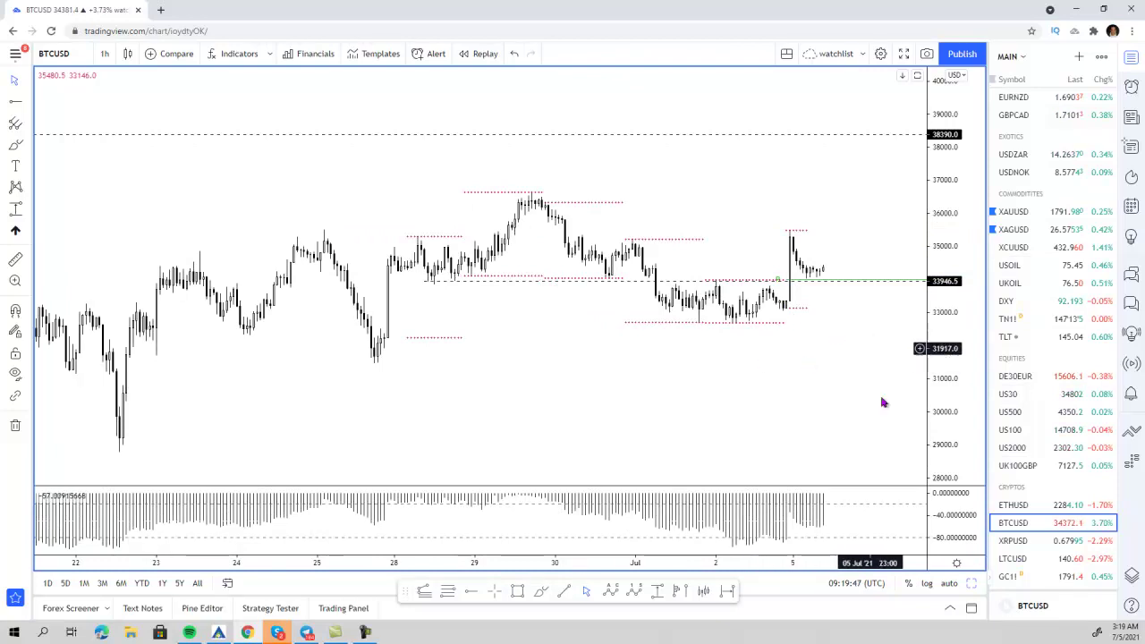
# - Open the ETHUSD chart from the watchlist and delete the leftover blue brush line above the 30 June lows
pyautogui.click(1018, 506)
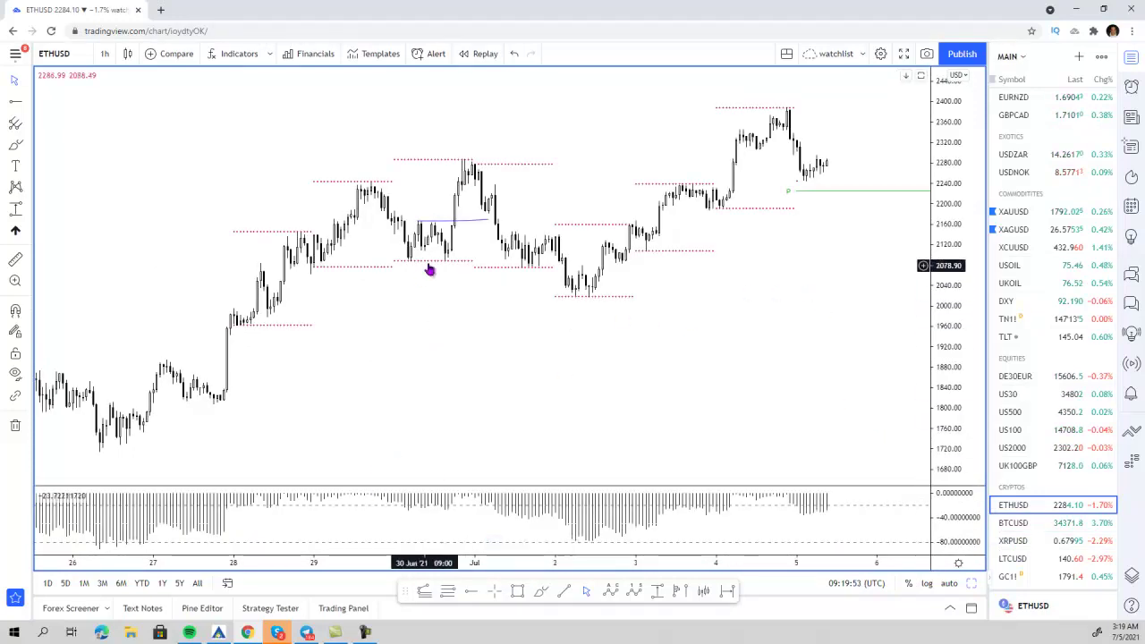
pyautogui.rightClick(462, 227)
pyautogui.click(461, 225)
pyautogui.press('Delete')
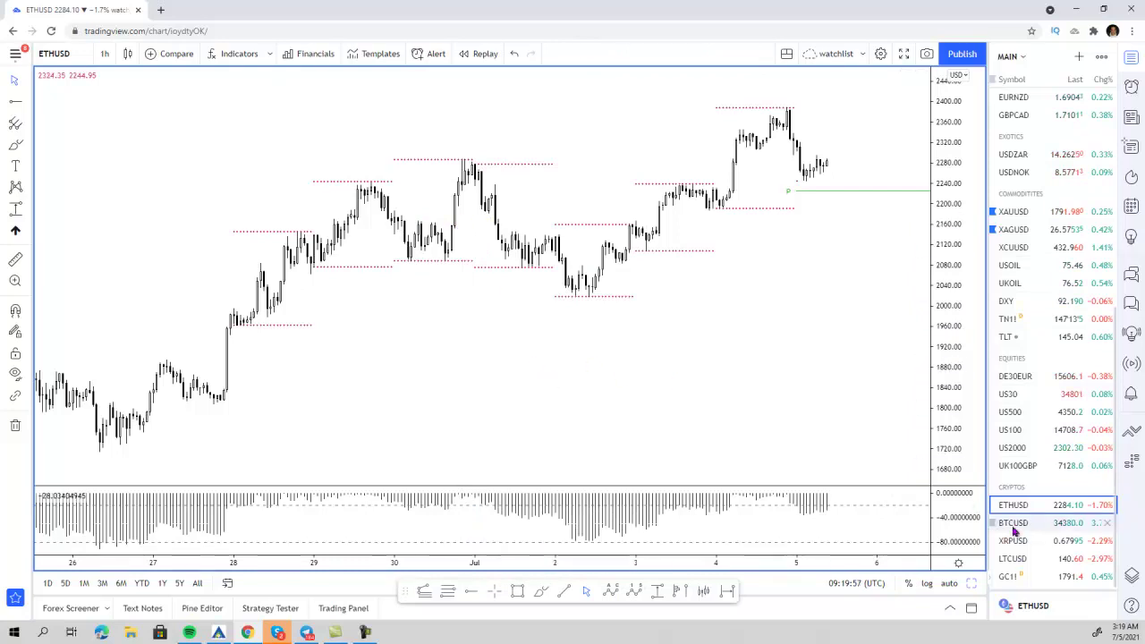
# - Measure the ETHUSD rise from the 2 July low to the 4 July high with a price range, and remove the measurement
pyautogui.click(540, 595)
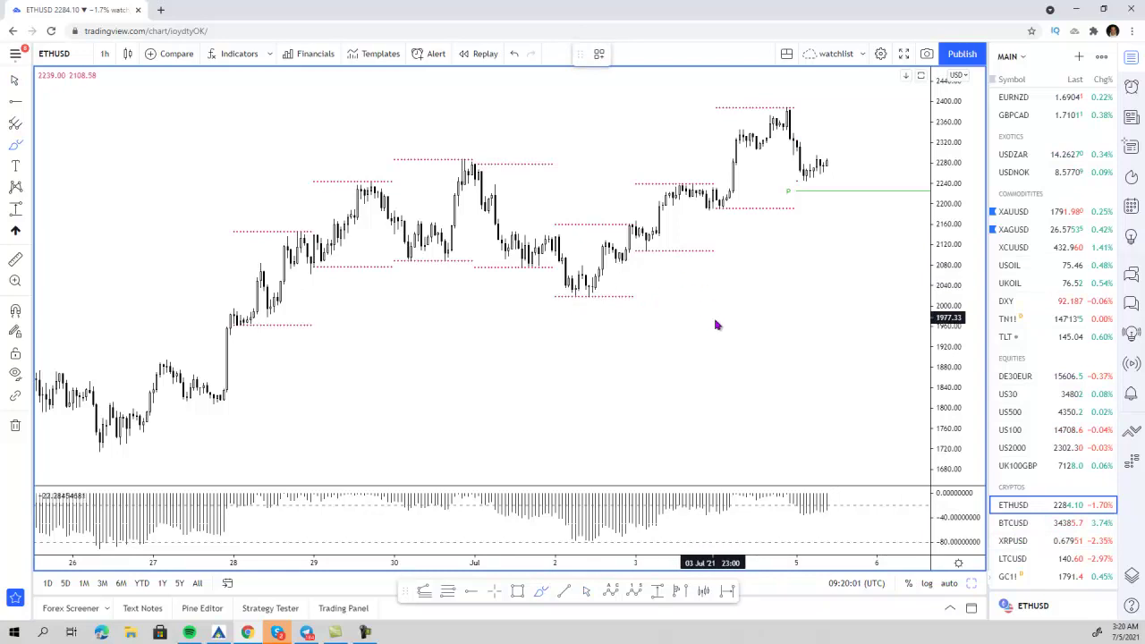
pyautogui.scroll(1, 716, 325)
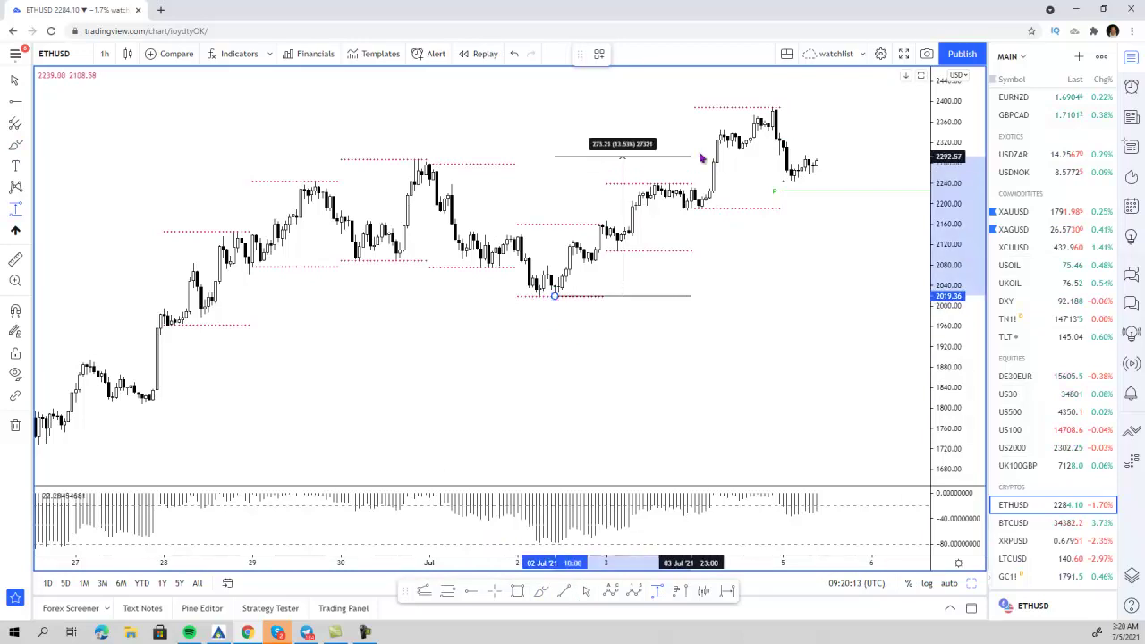
pyautogui.click(776, 108)
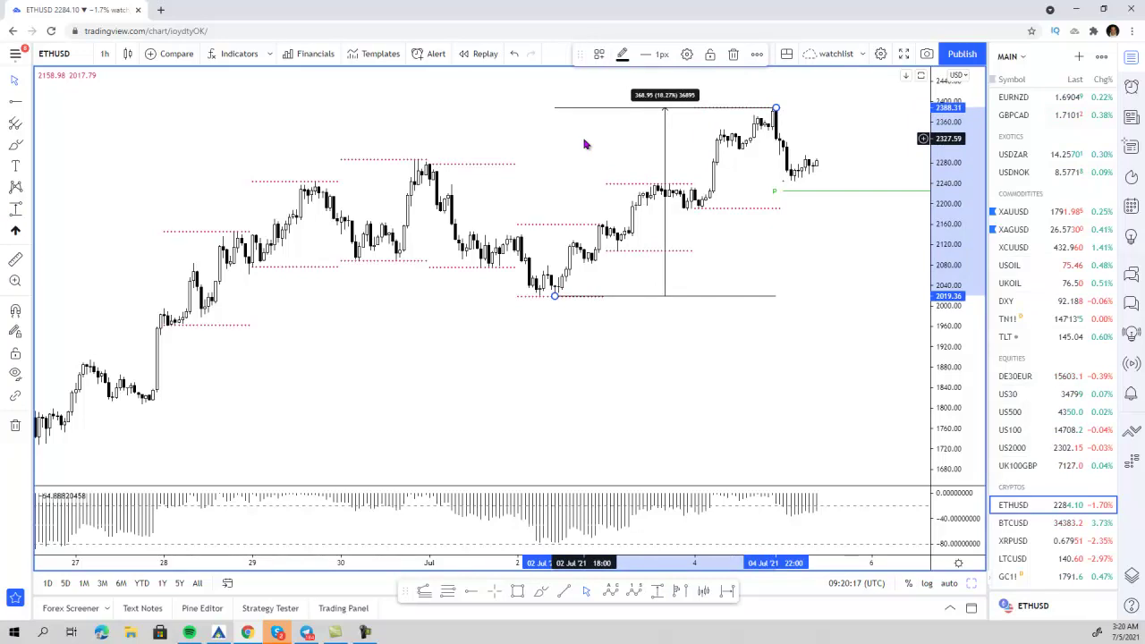
pyautogui.press('Delete')
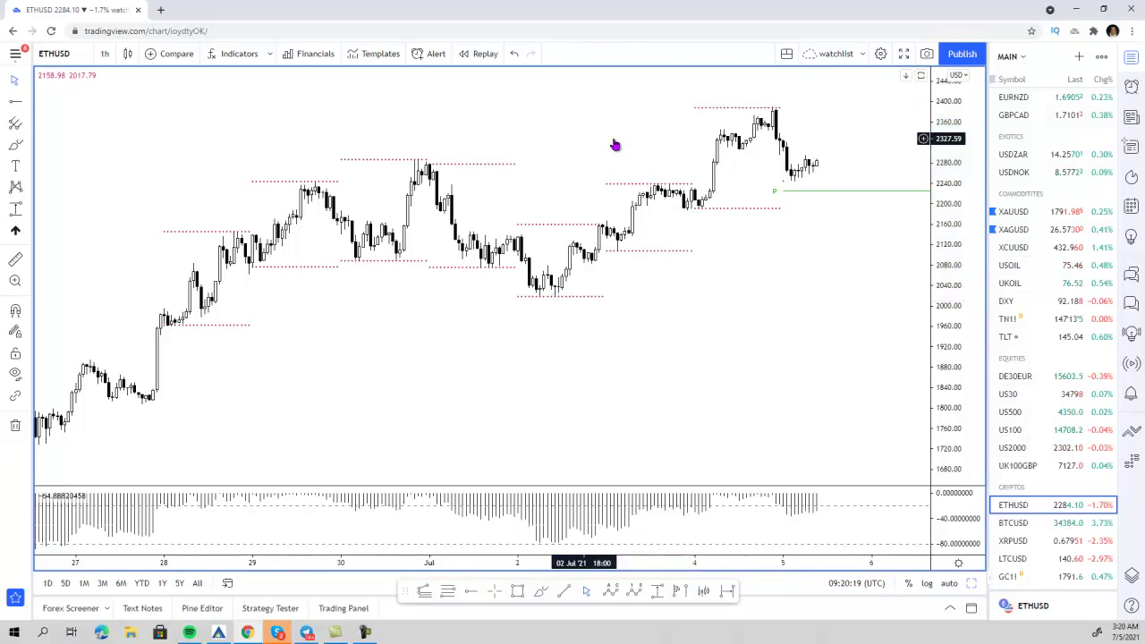
# - Return to BTCUSD, measure the rise from the 2 July low to the 5 July high with a price range, and remove the measurement
pyautogui.click(1028, 523)
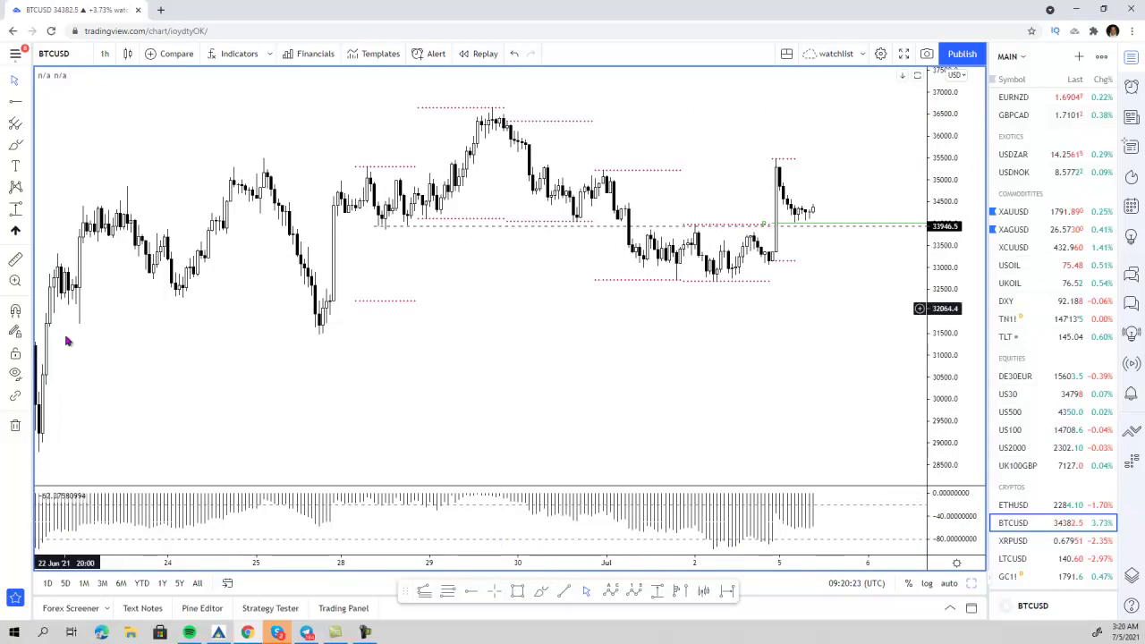
pyautogui.click(659, 592)
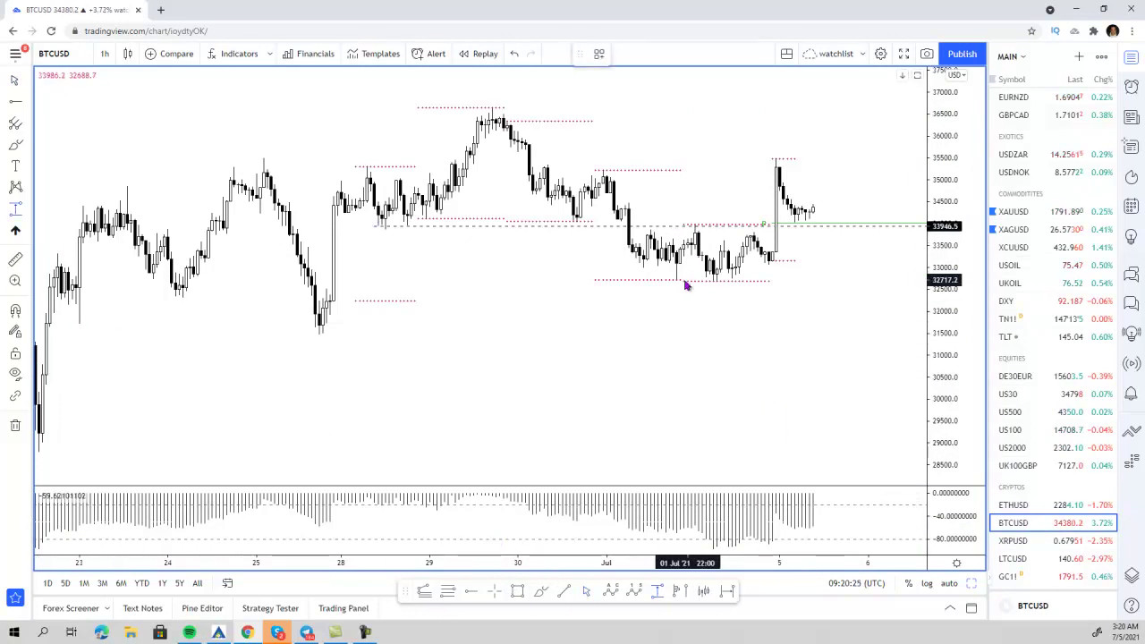
pyautogui.click(707, 281)
pyautogui.click(779, 159)
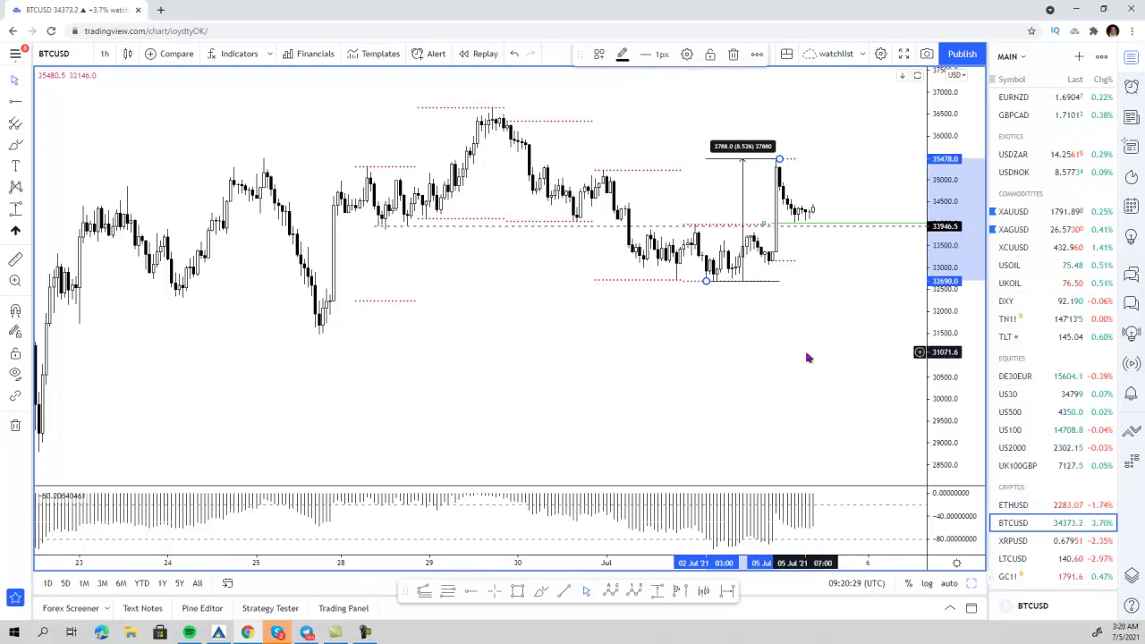
pyautogui.press('Delete')
# - Rescale the BTCUSD chart and bring the 38390.0 level into view above the latest candles
pyautogui.scroll(-2, 693, 375)
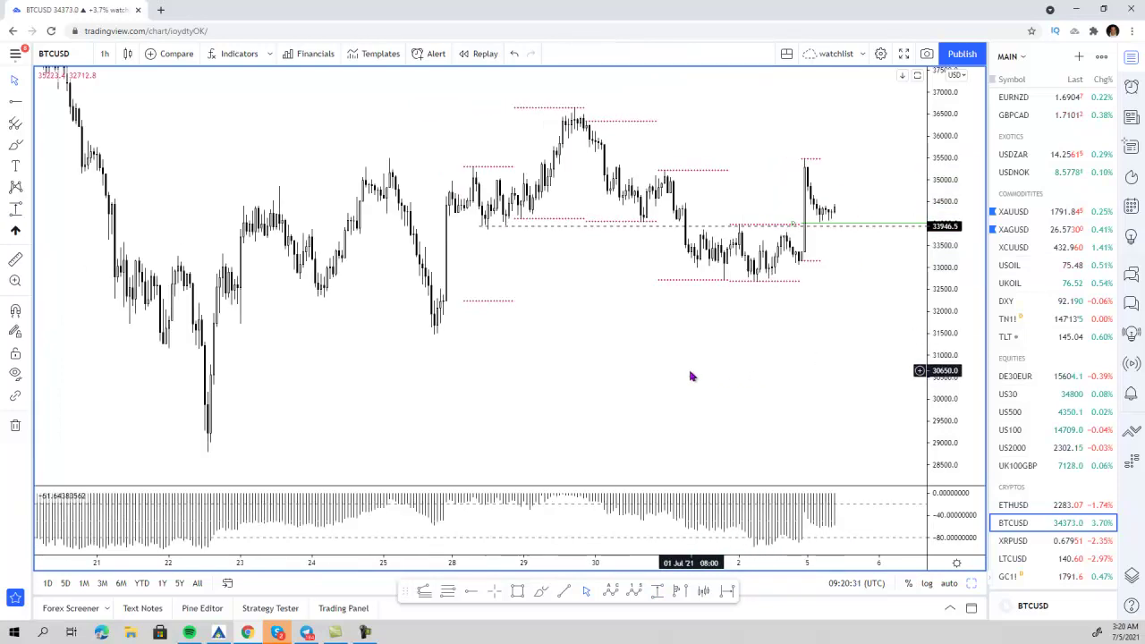
pyautogui.moveTo(945, 191); pyautogui.dragTo(935, 231)
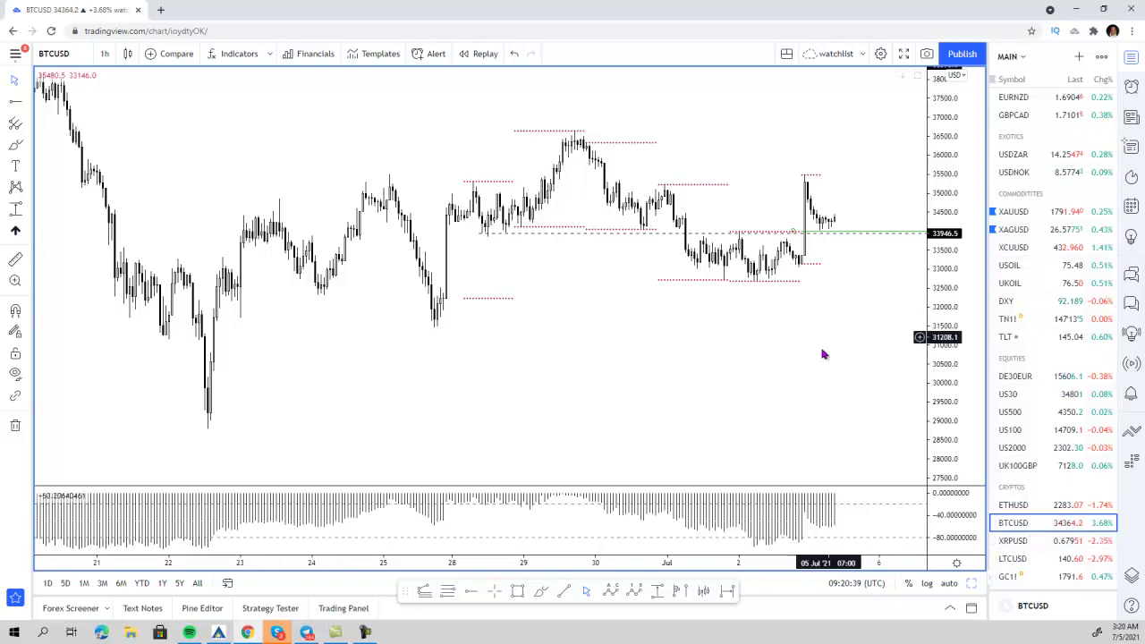
pyautogui.scroll(2, 821, 360)
pyautogui.scroll(-1, 821, 361)
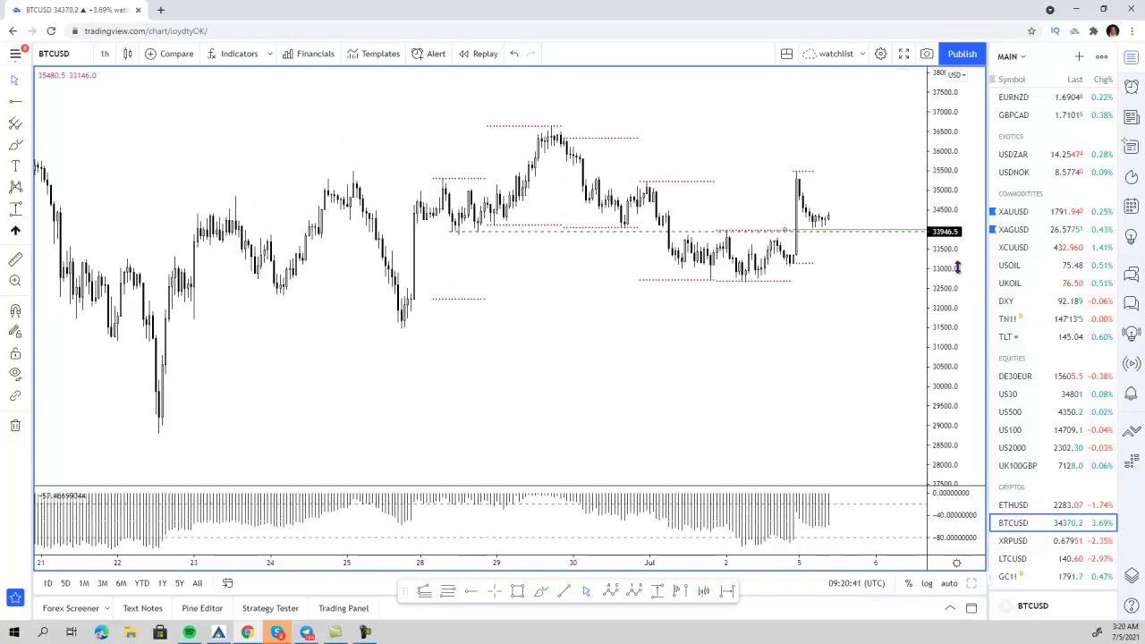
pyautogui.moveTo(826, 146); pyautogui.dragTo(826, 208)
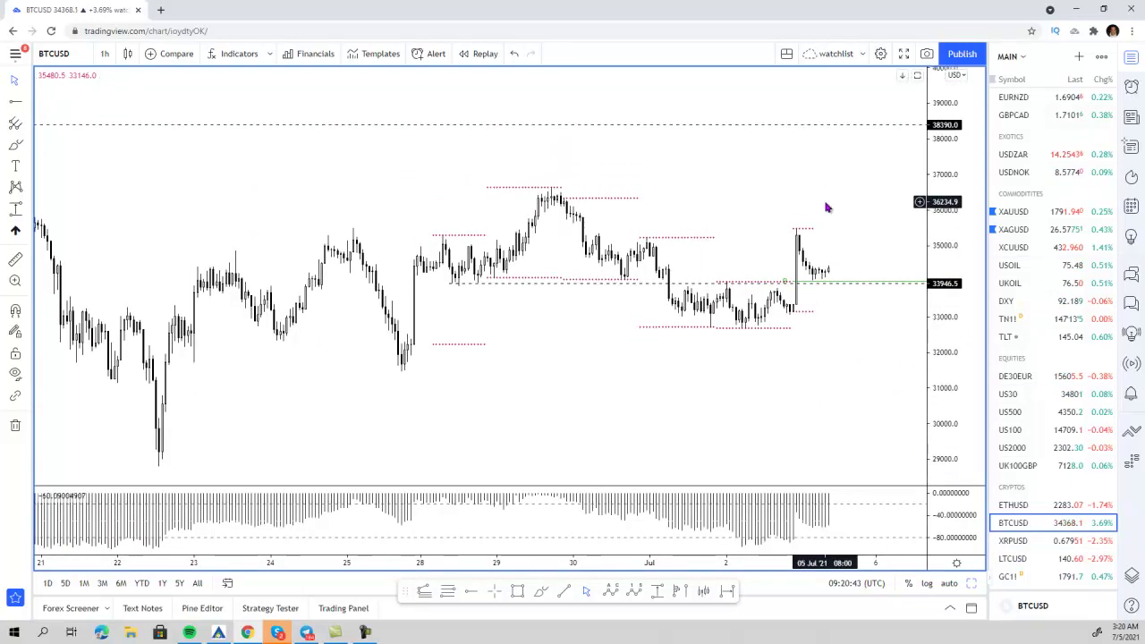